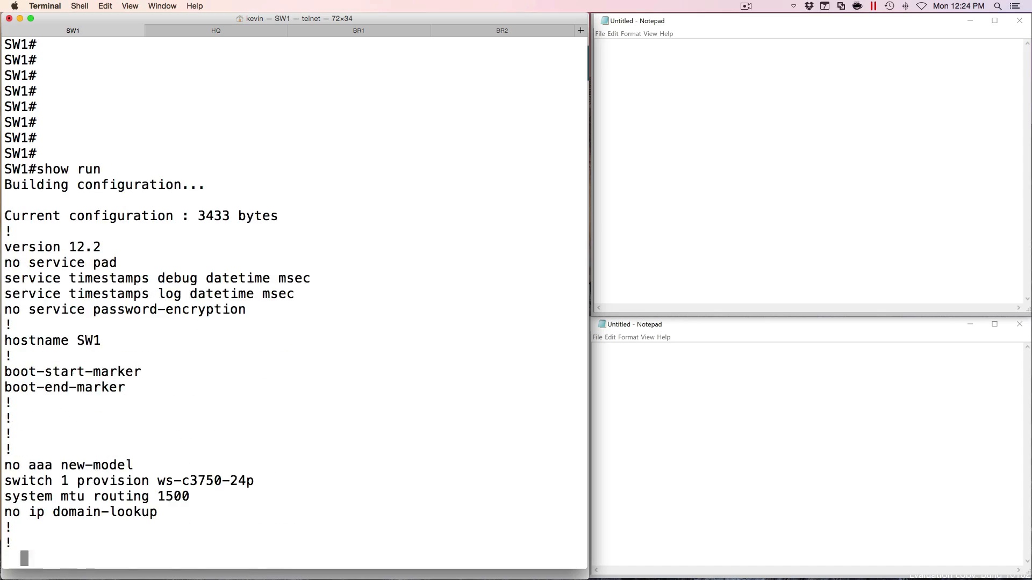
Step: Display the rest of SW1's running configuration and copy the whole show run output into the empty upper Notepad document
key("space")
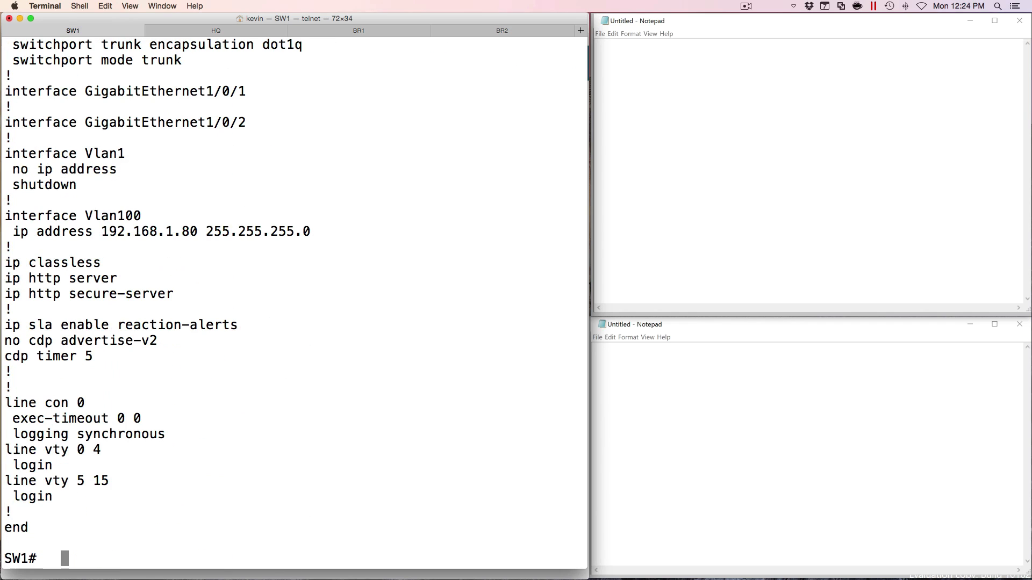
left_click_drag(74, 532, 3, 36)
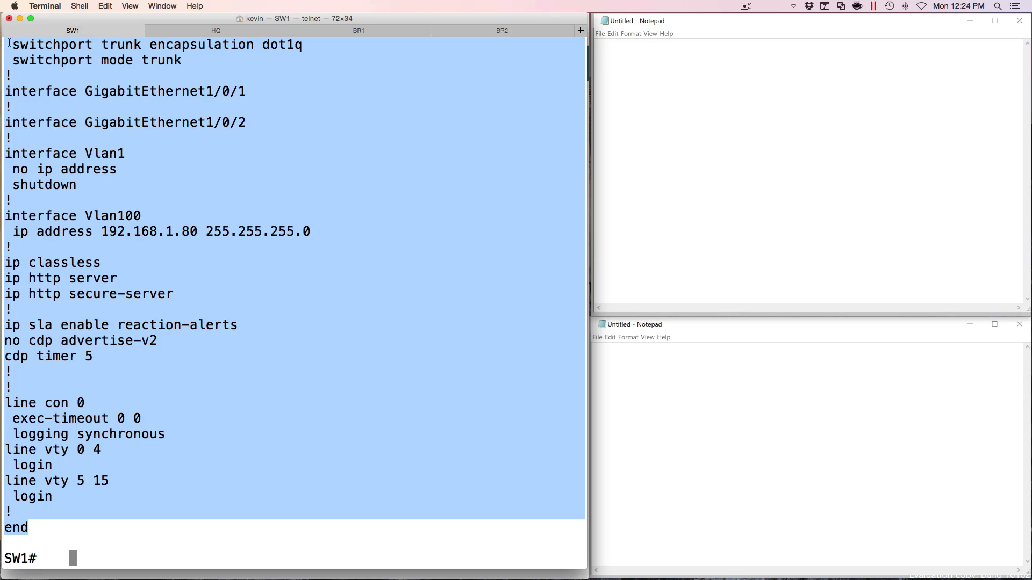
scroll(58, 104, "up", 20)
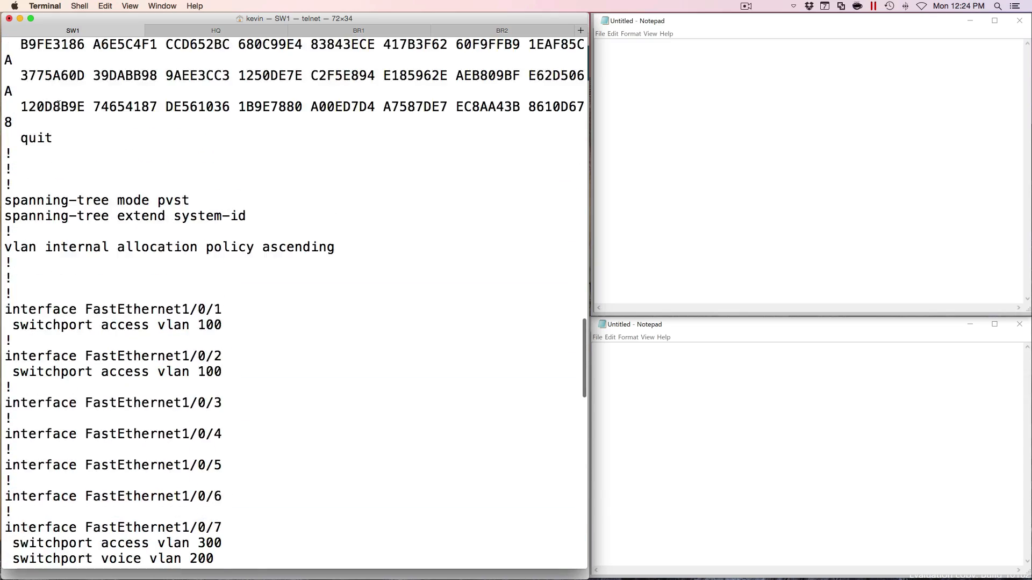
scroll(58, 104, "up", 20)
scroll(59, 106, "up", 3)
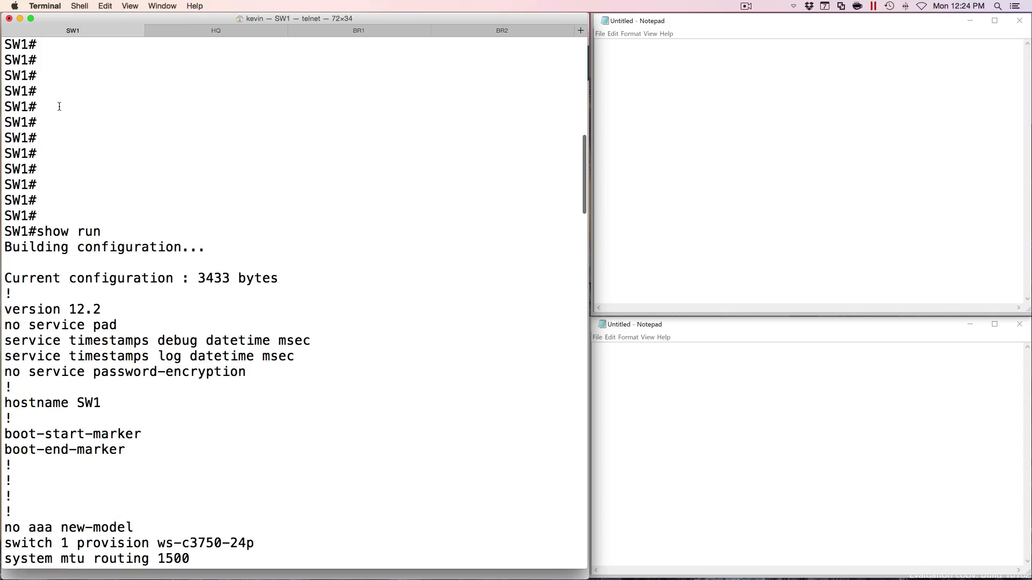
left_click(5, 230, "shift")
key("super+c")
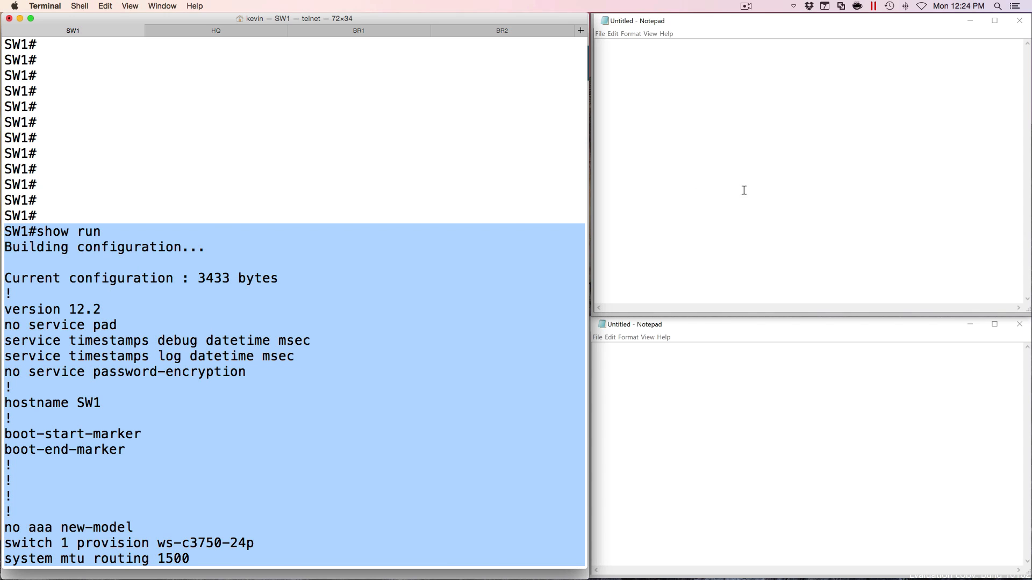
left_click(652, 69)
key("super+v")
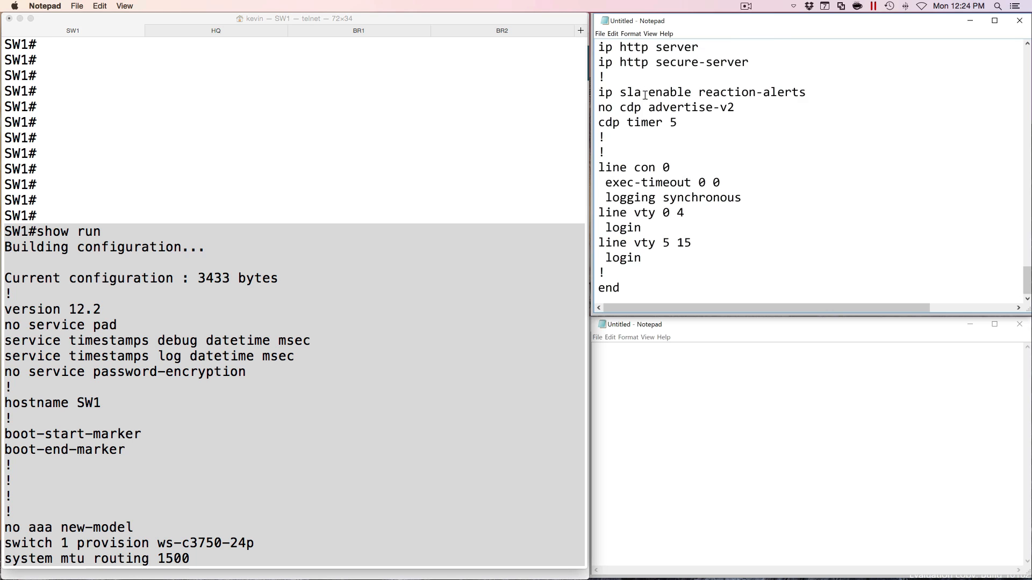
Step: Insert the heading "SW1:" on its own line above the pasted switch configuration
scroll(647, 91, "up", 10)
scroll(647, 90, "up", 10)
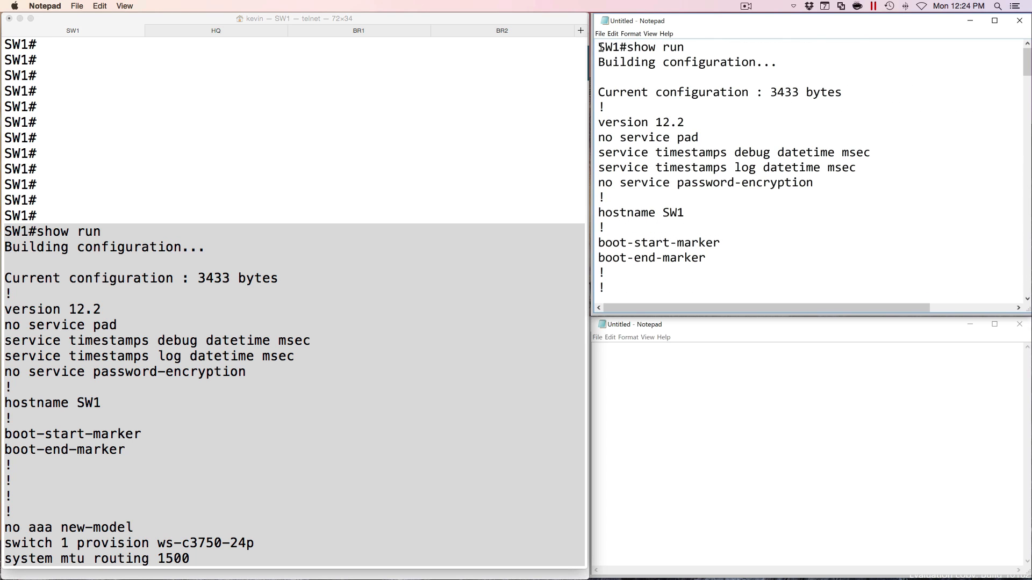
key("Return")
key("Up")
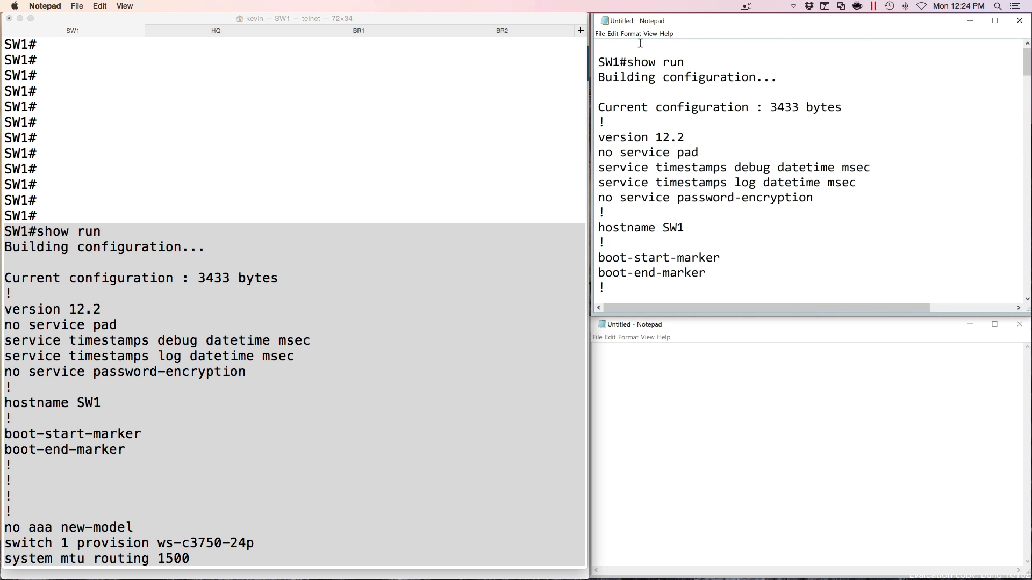
type("SW1:")
key("Return")
Step: Add the heading "HQ:" after a blank line at the end of the SW1 configuration
scroll(672, 172, "down", 20)
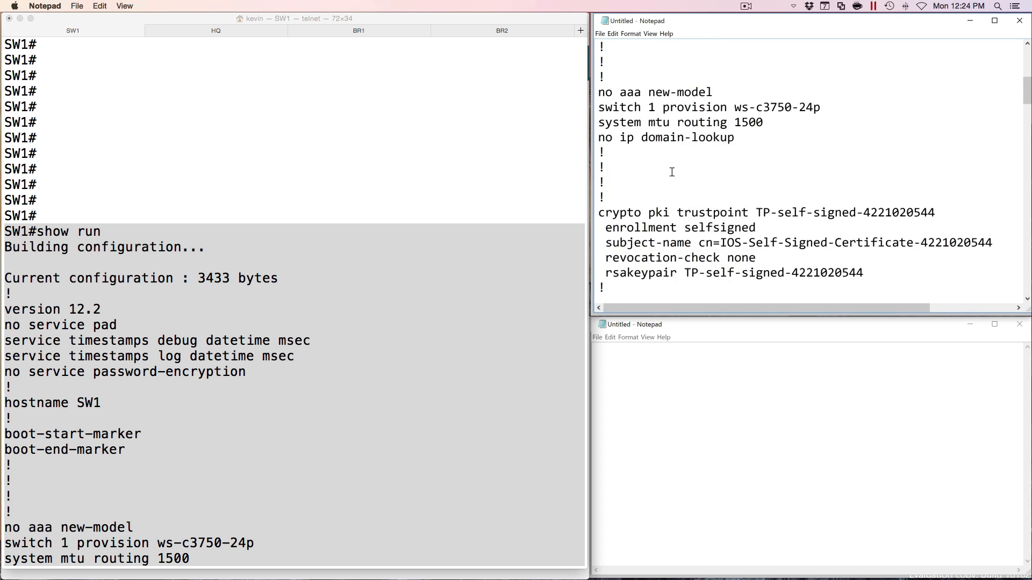
left_click(691, 286)
key("Return")
key("Return")
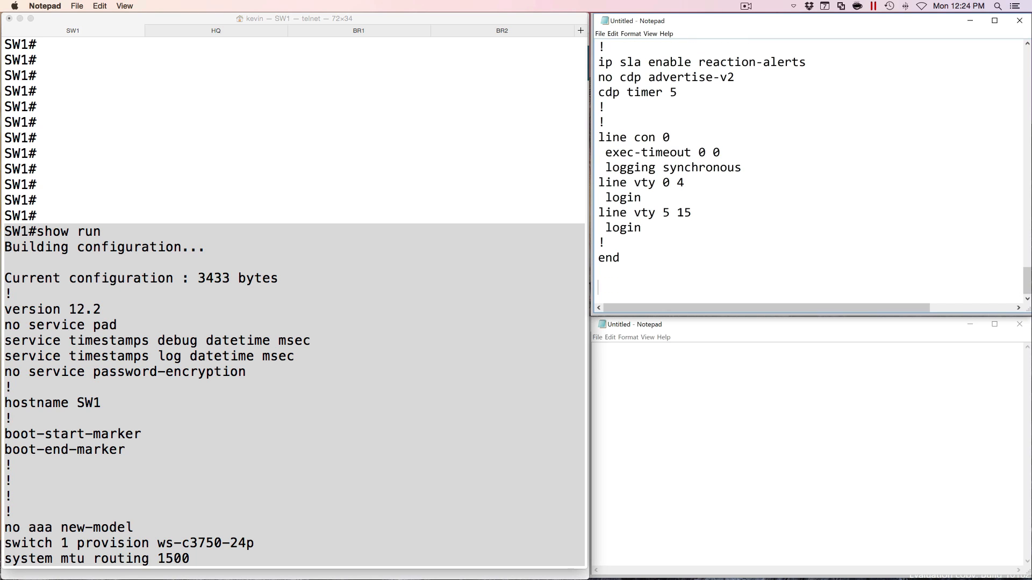
type("HQ:")
key("Return")
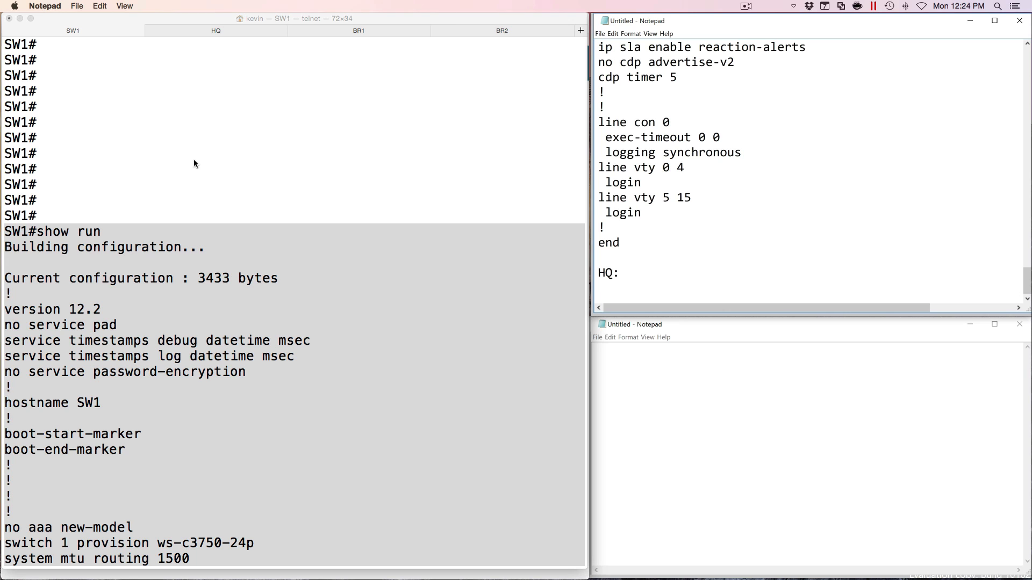
Step: Switch to the HQ session in Terminal and run "show run", paging through the output to the end
left_click(220, 30)
type("show run")
key("Return")
key("space")
key("space")
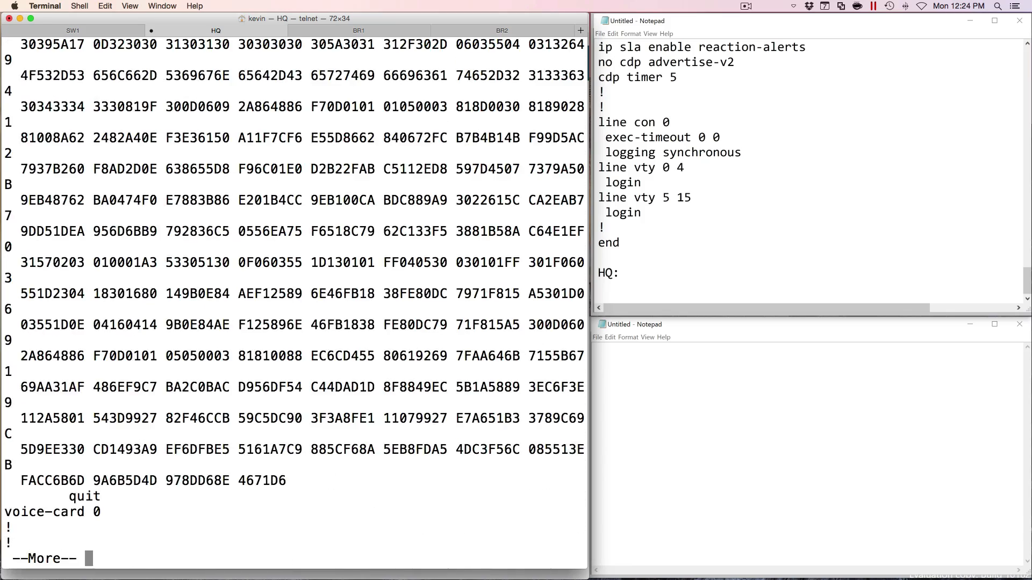
key("space")
key("space")
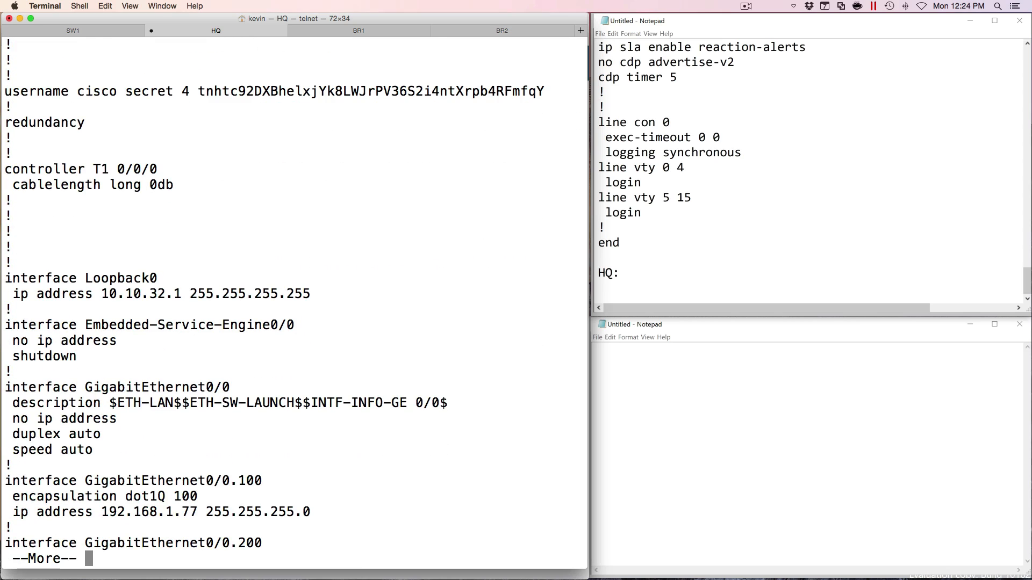
key("space")
key("space")
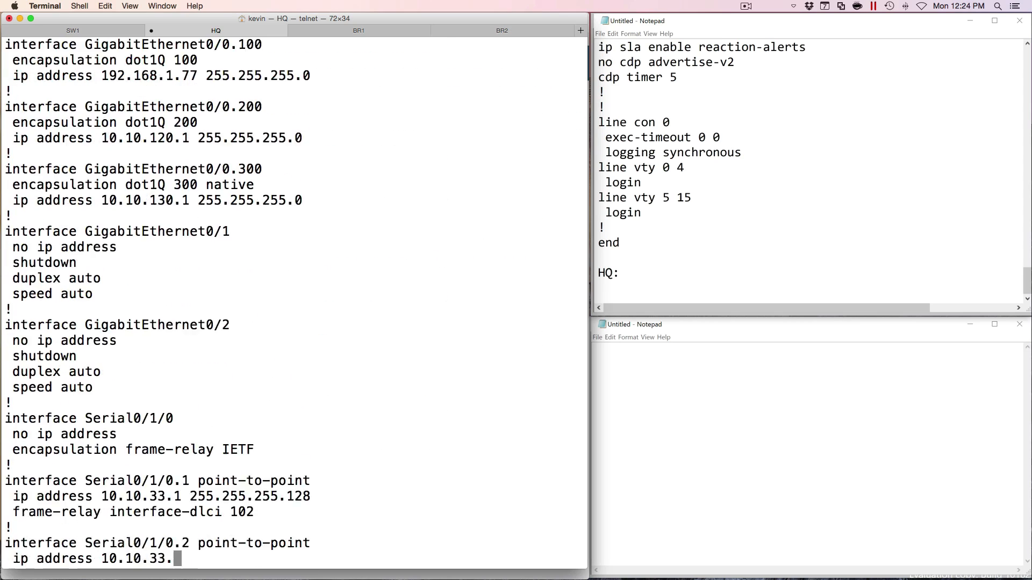
key("space")
key("space")
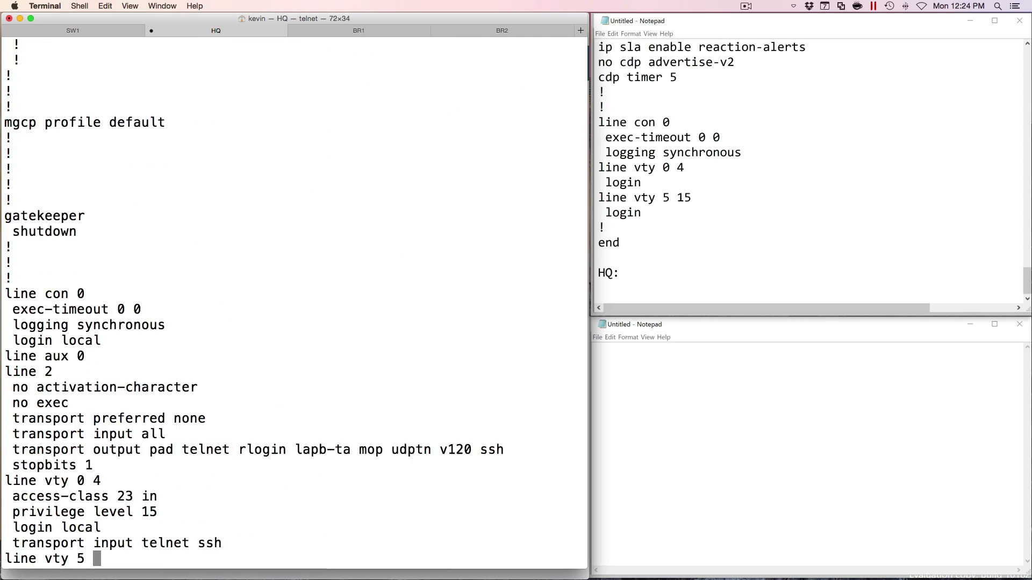
key("space")
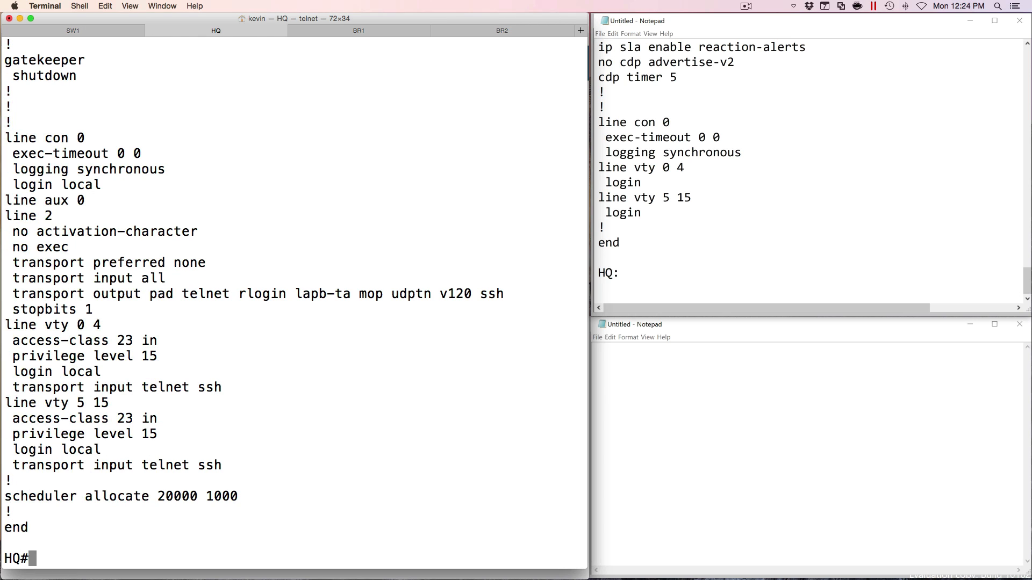
Step: Copy HQ's entire show run output under the "HQ:" heading in Notepad and add the heading "BR1:" below it
left_click_drag(38, 527, 17, 200)
scroll(95, 195, "up", 20)
scroll(95, 195, "up", 20)
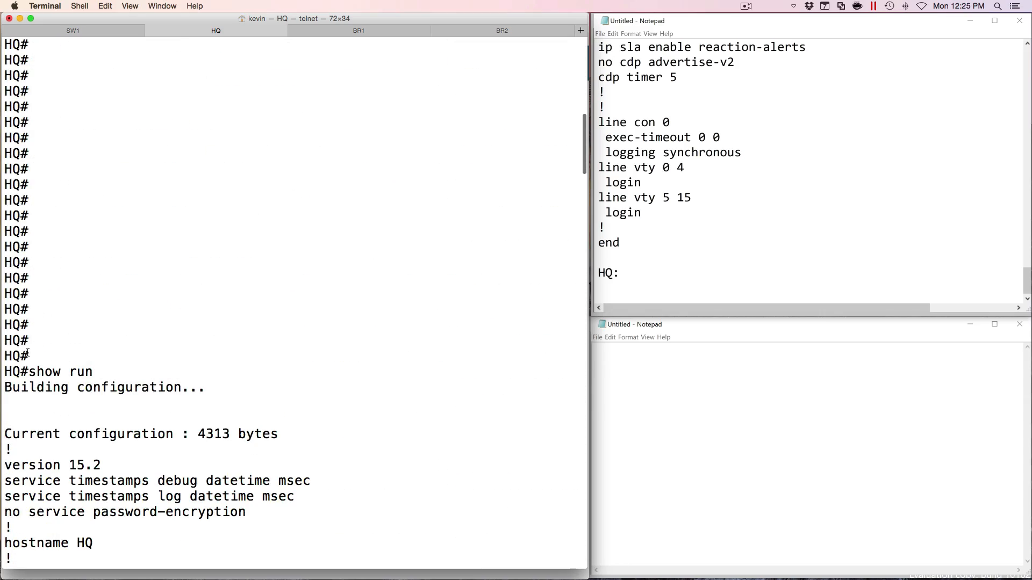
left_click(9, 371, "shift")
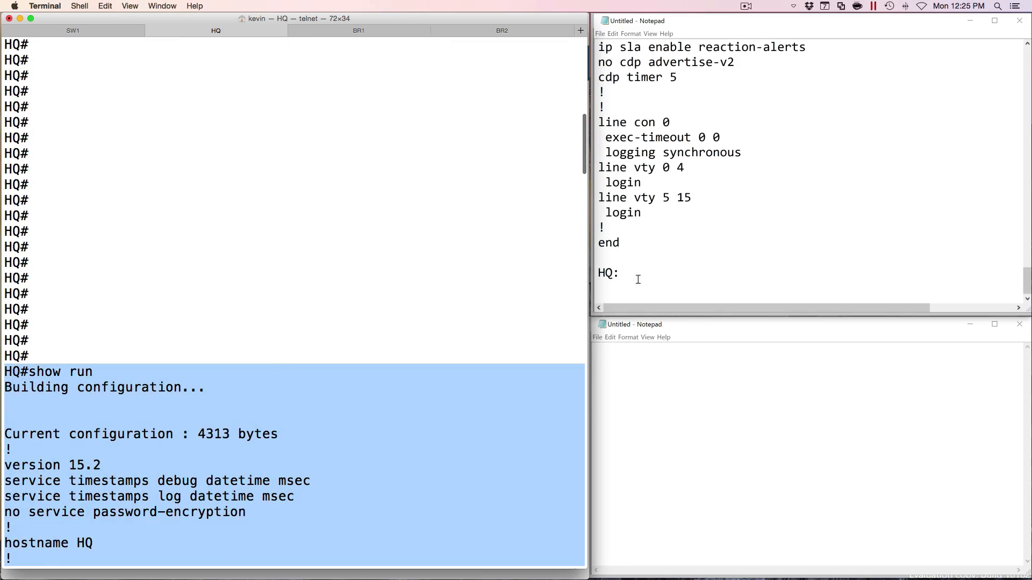
left_click(622, 292)
key("super+v")
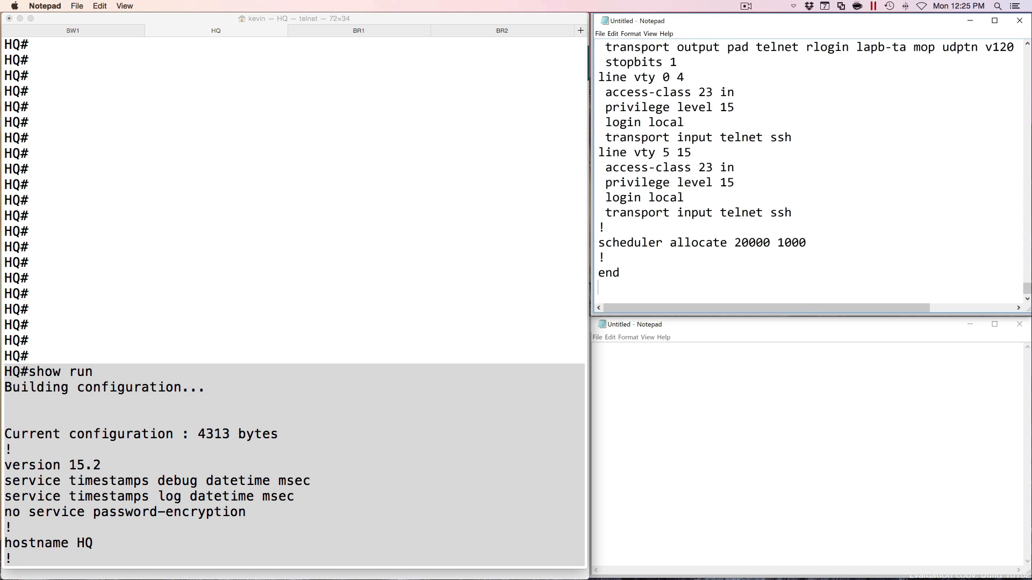
type("BR1:")
key("Return")
Step: Switch to the BR1 session in Terminal and run "show run", displaying the full configuration
left_click(383, 31)
type("sh")
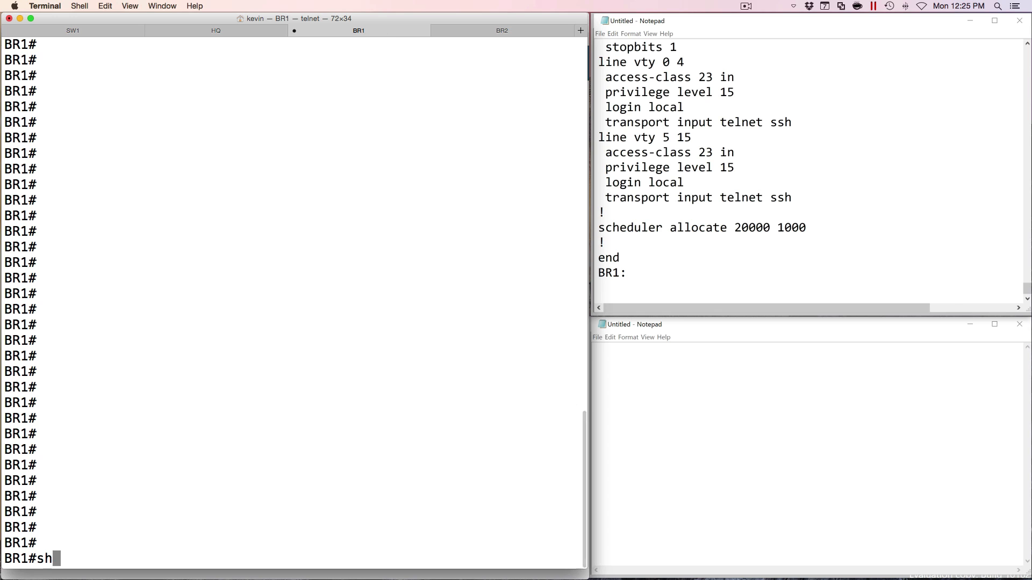
type("ow run")
key("Return")
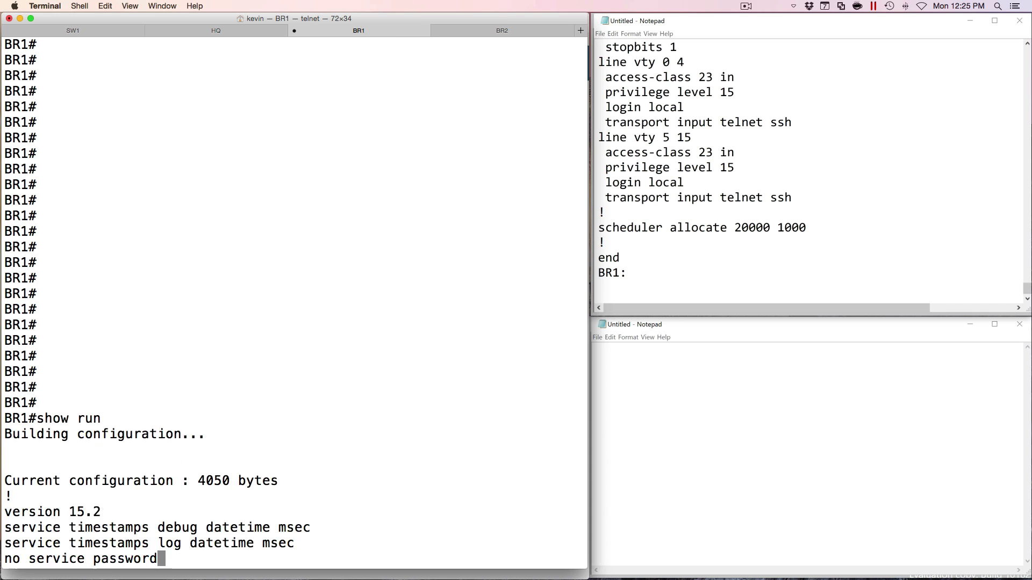
key("space")
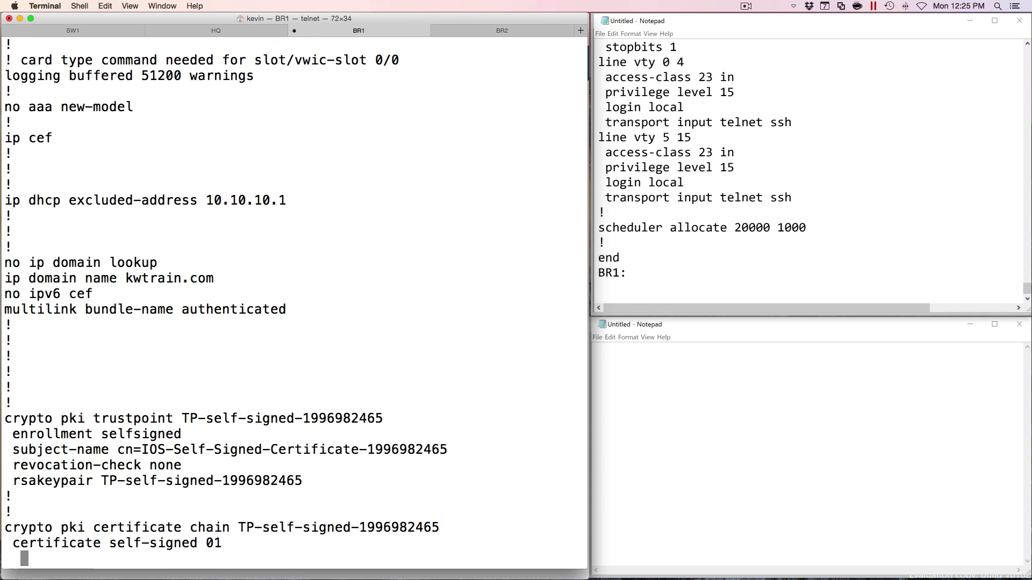
key("space")
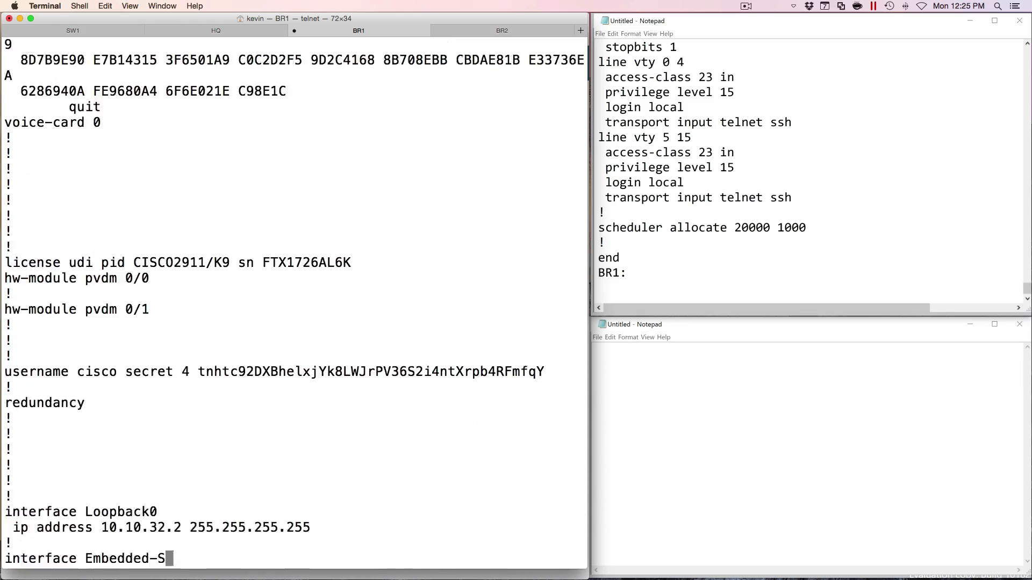
key("space")
key("space")
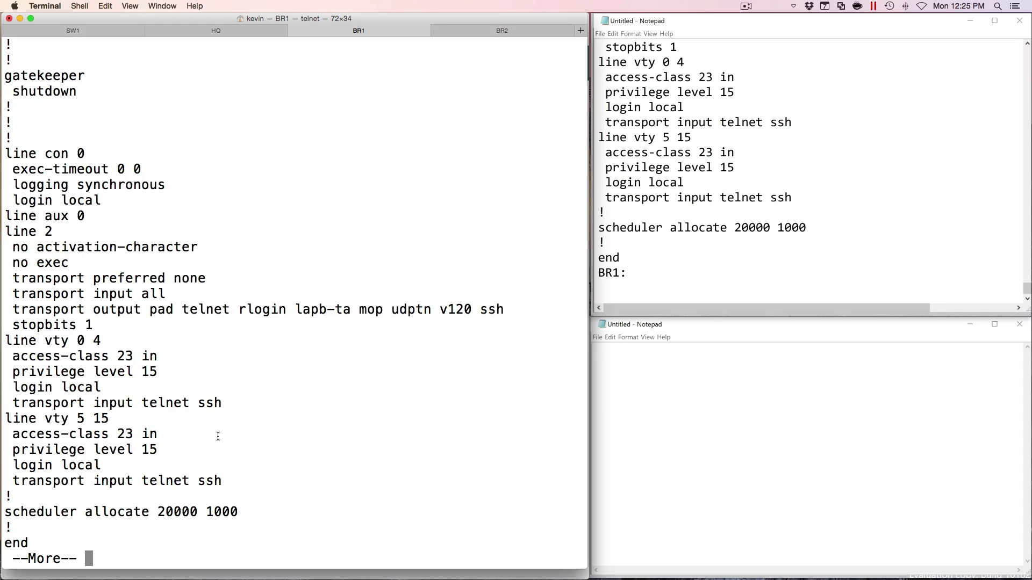
key("space")
Step: Copy BR1's entire show run output under the "BR1:" heading in Notepad and add the heading "BR2:" below it
left_click_drag(39, 534, 9, 290)
scroll(116, 293, "up", 10)
scroll(116, 293, "up", 20)
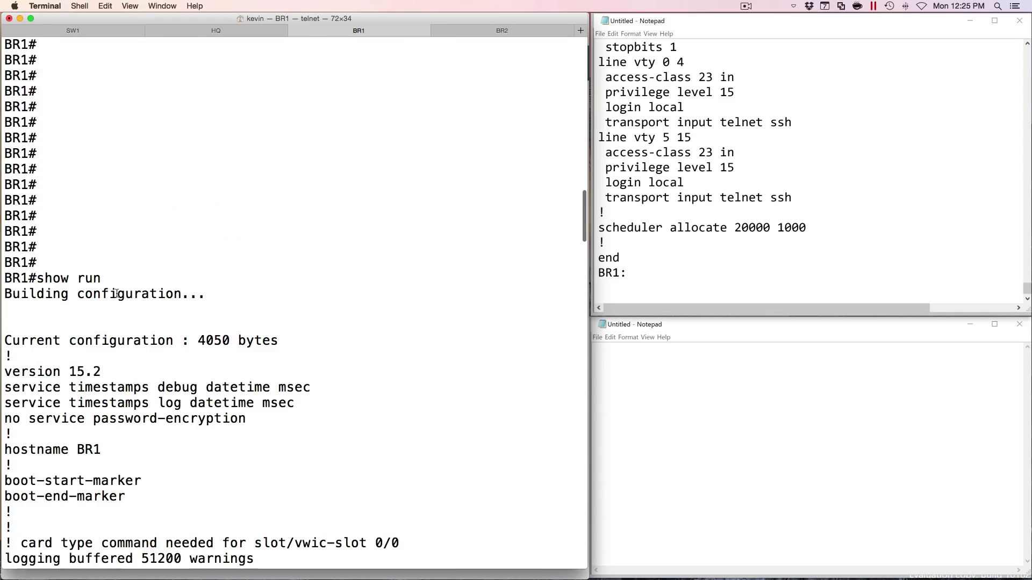
left_click(10, 278, "shift")
left_click(629, 285)
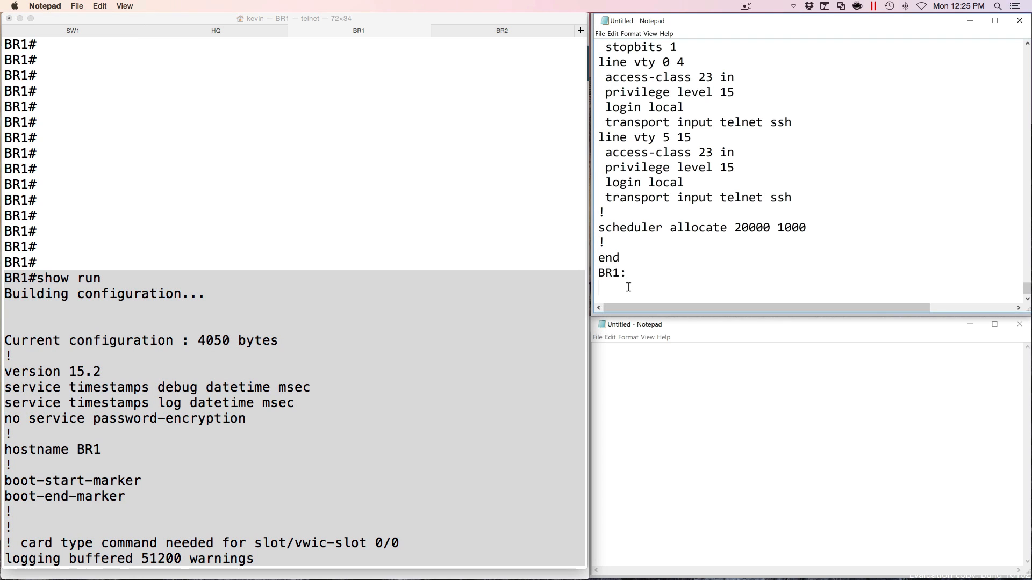
key("ctrl+v")
type("BR2:")
key("Return")
key("Return")
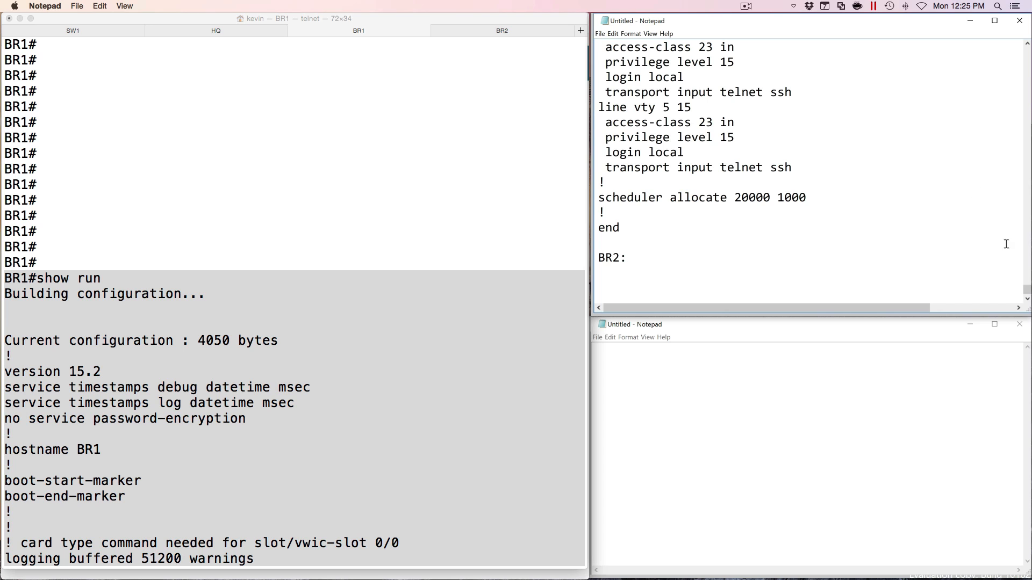
Step: Switch to the BR2 session in Terminal and run "show run", paging through to the end of the configuration
left_click(495, 31)
type("show run")
key("Return")
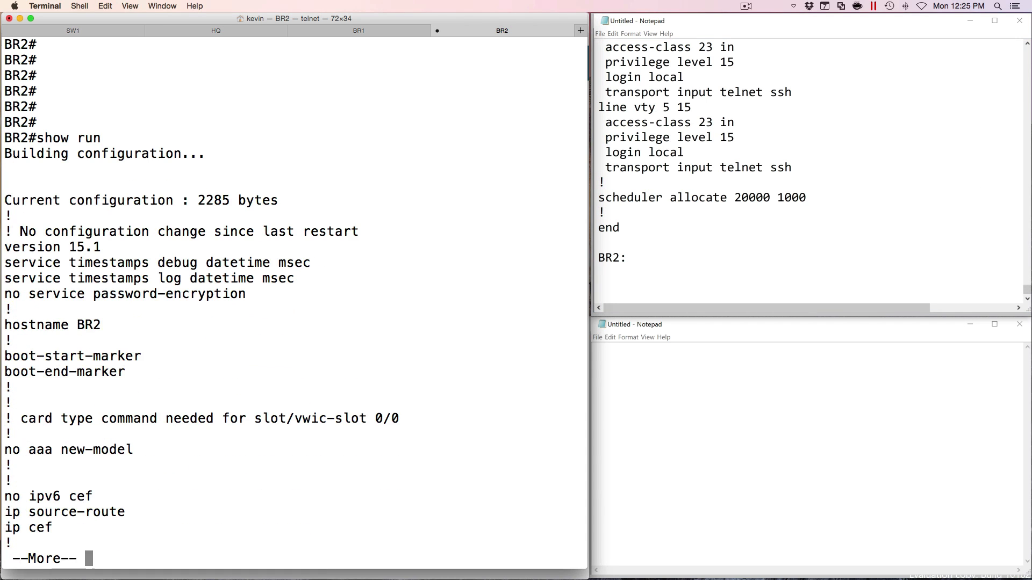
key("space")
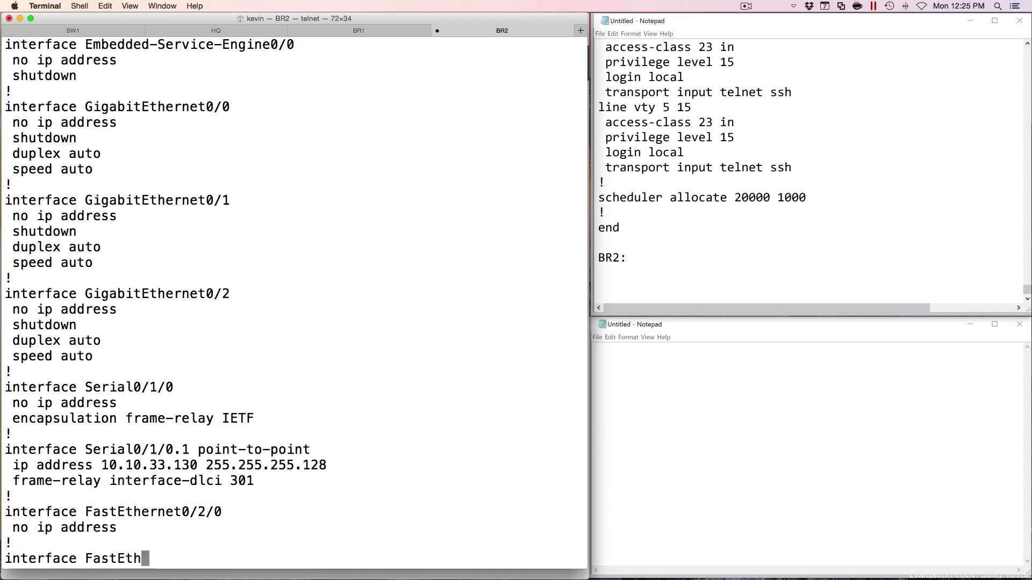
key("space")
key("space")
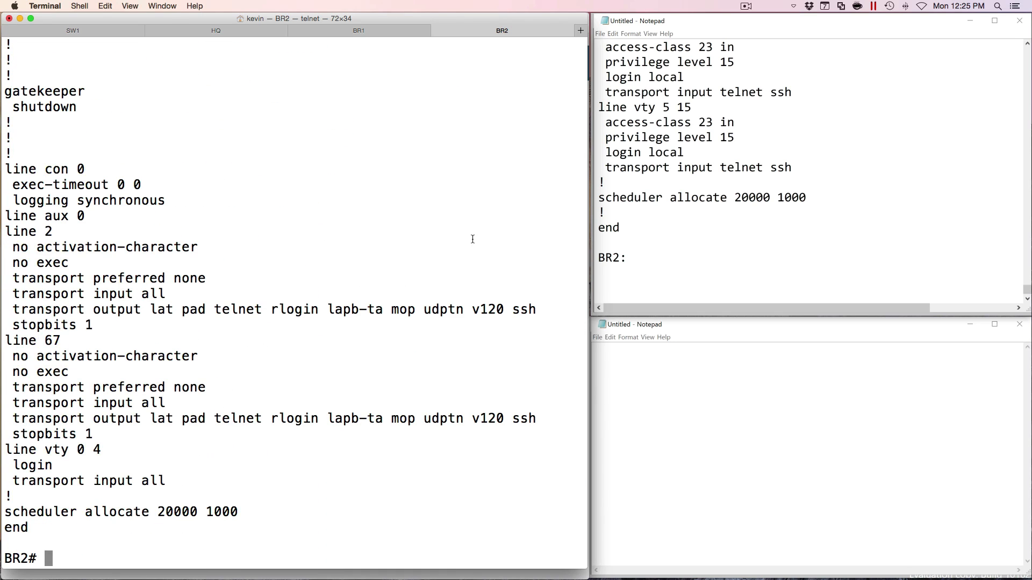
Step: Copy BR2's entire show run output and paste it under the "BR2:" heading in Notepad
left_click_drag(36, 518, 5, 169)
scroll(133, 182, "up", 15)
scroll(133, 182, "up", 6)
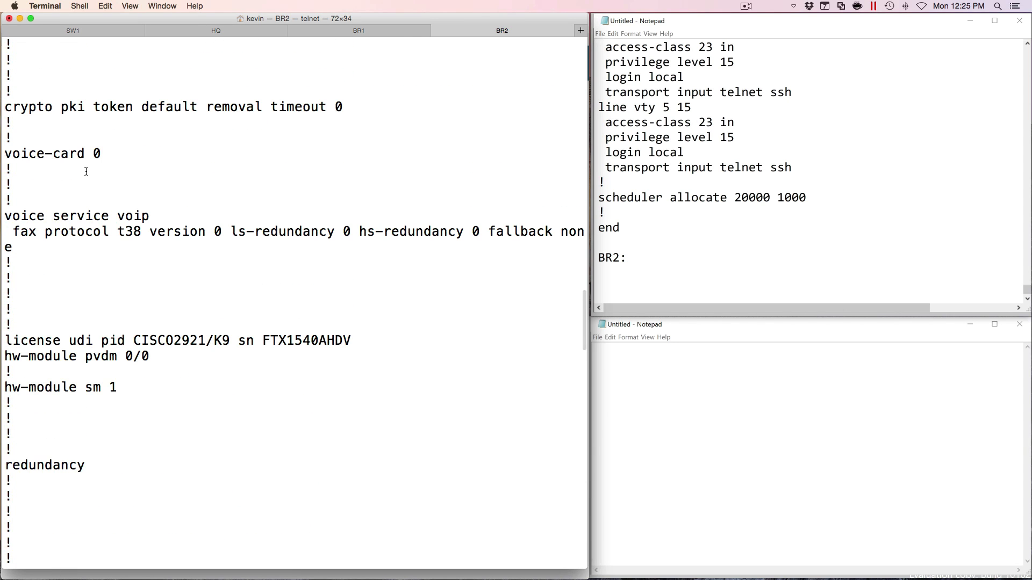
scroll(86, 171, "up", 10)
scroll(86, 171, "up", 5)
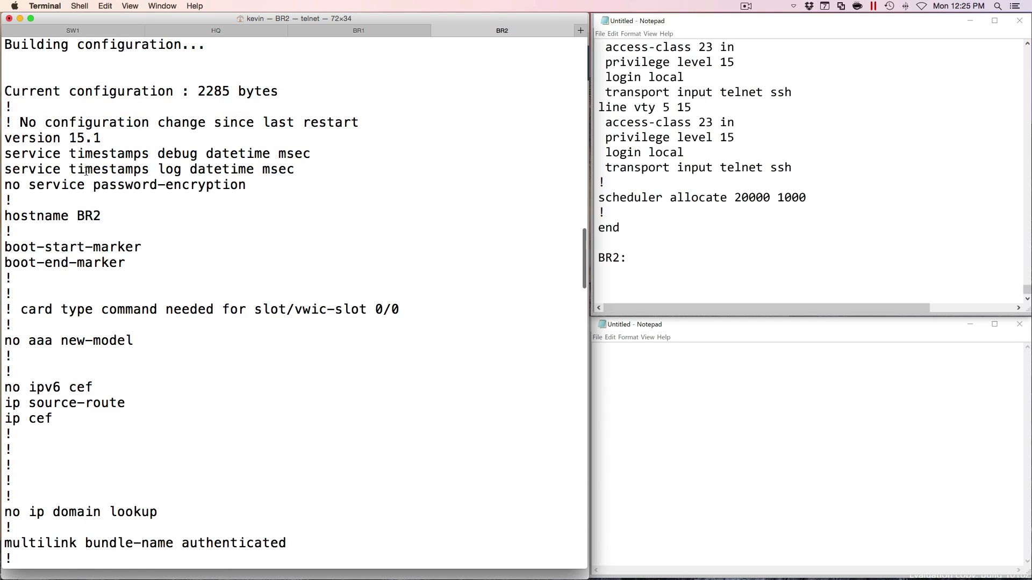
left_click(5, 108, "shift")
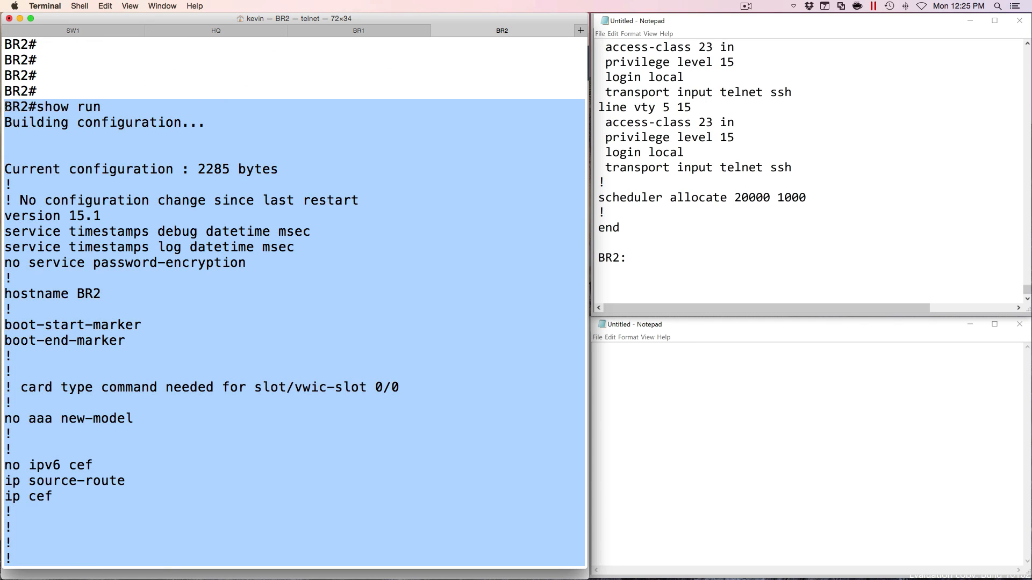
key("super+c")
left_click(618, 285)
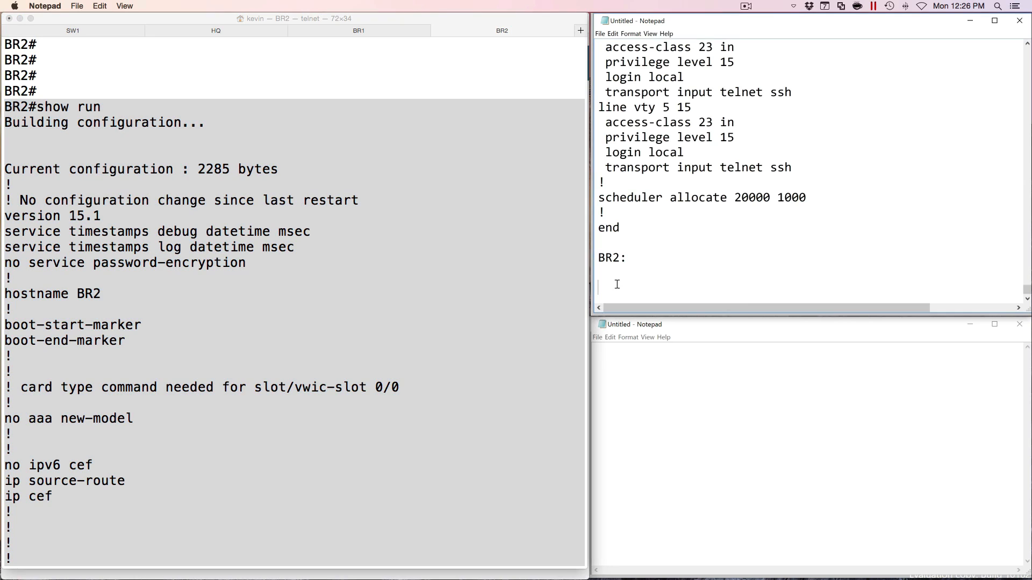
key("super+v")
key("Return")
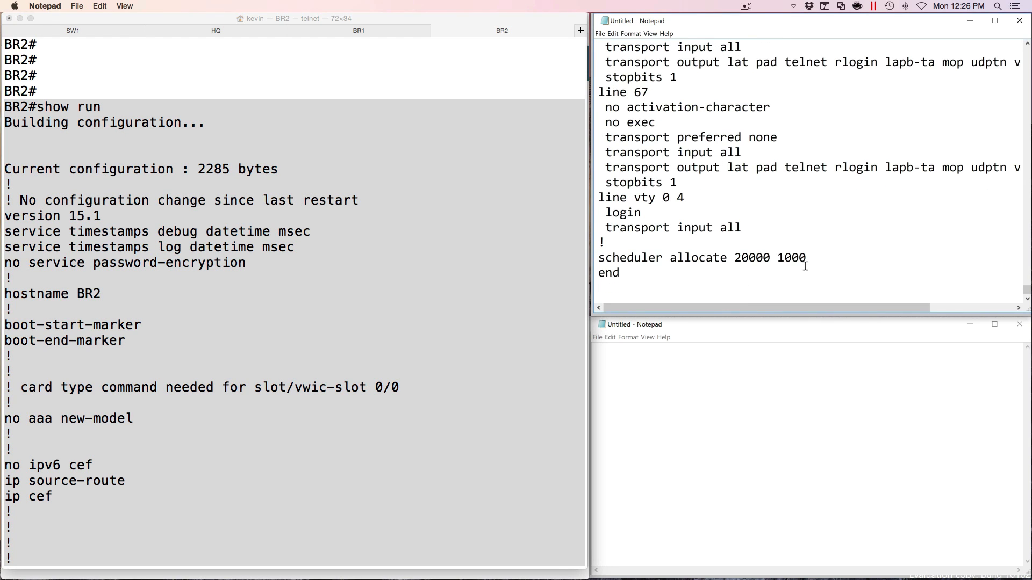
Step: Switch to the lab walkthrough PDF in Adobe Reader, narrow its window to clear both Notepad windows, and go back to Table 1 – Server IP Addresses
mouse_move(673, 23)
left_mouse_down()
mouse_move(651, 24)
mouse_move(671, 22)
left_mouse_up()
left_click(678, 383)
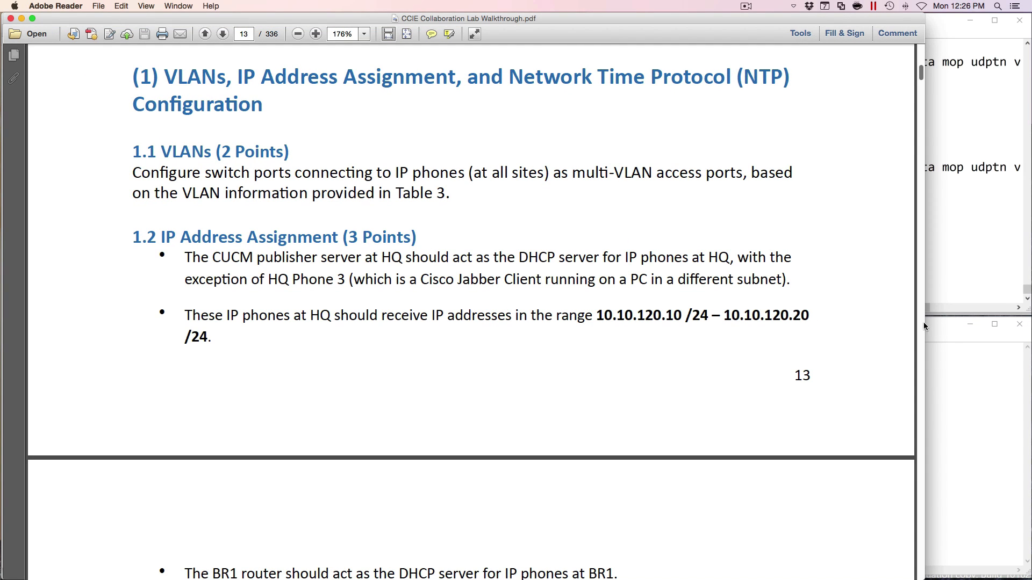
left_click_drag(923, 321, 589, 311)
scroll(502, 302, "up", 10)
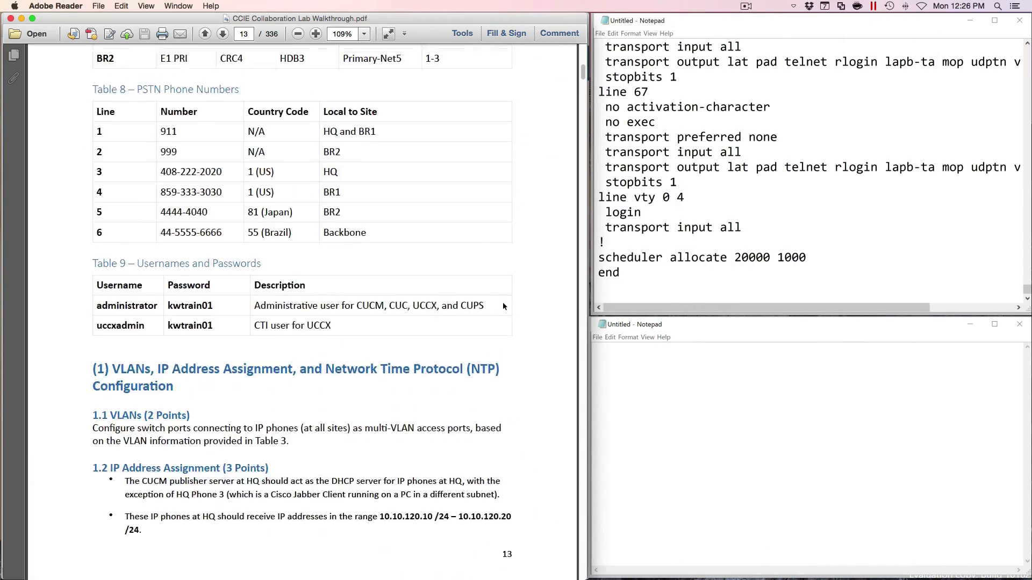
scroll(502, 301, "up", 15)
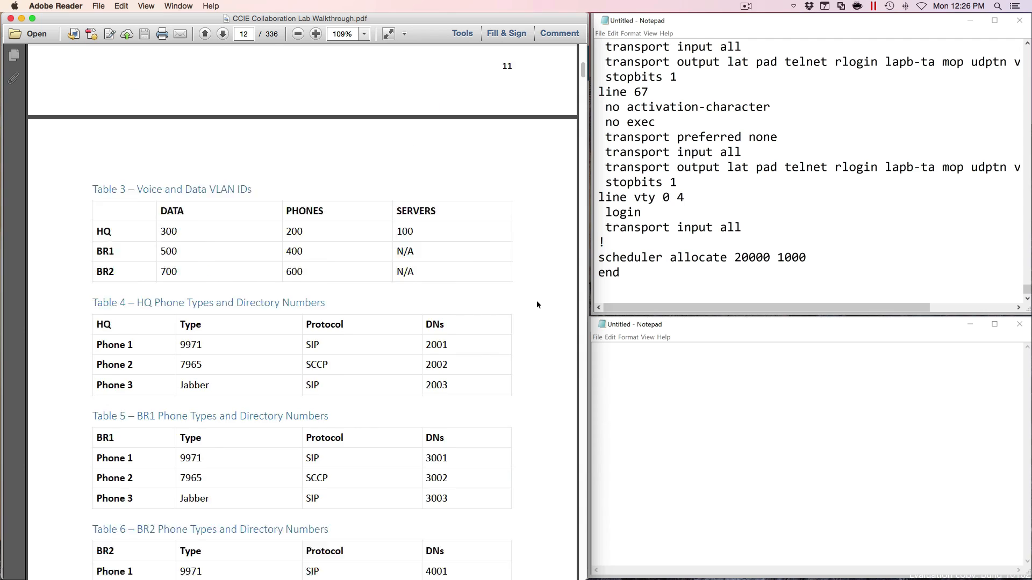
scroll(537, 304, "up", 5)
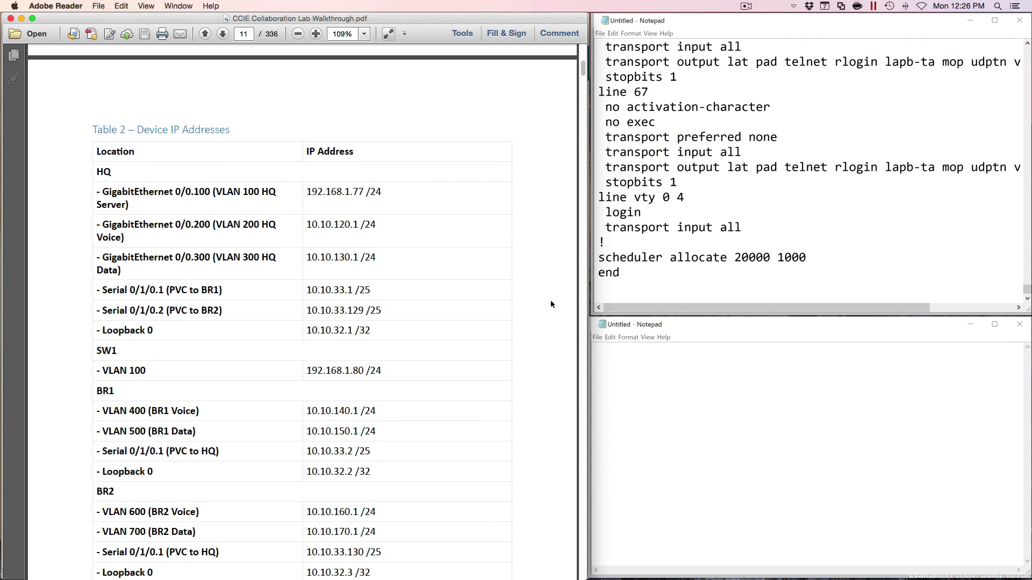
scroll(473, 296, "up", 3)
scroll(472, 291, "up", 6)
Step: In the empty Notepad document, list "HQ CUCM Pub. 192.168.1.71", "HQ CUCM Sub. 192.168.1.72" and "BR1 CUCM Pub. 10.10.150.71" on separate lines
left_click(793, 378)
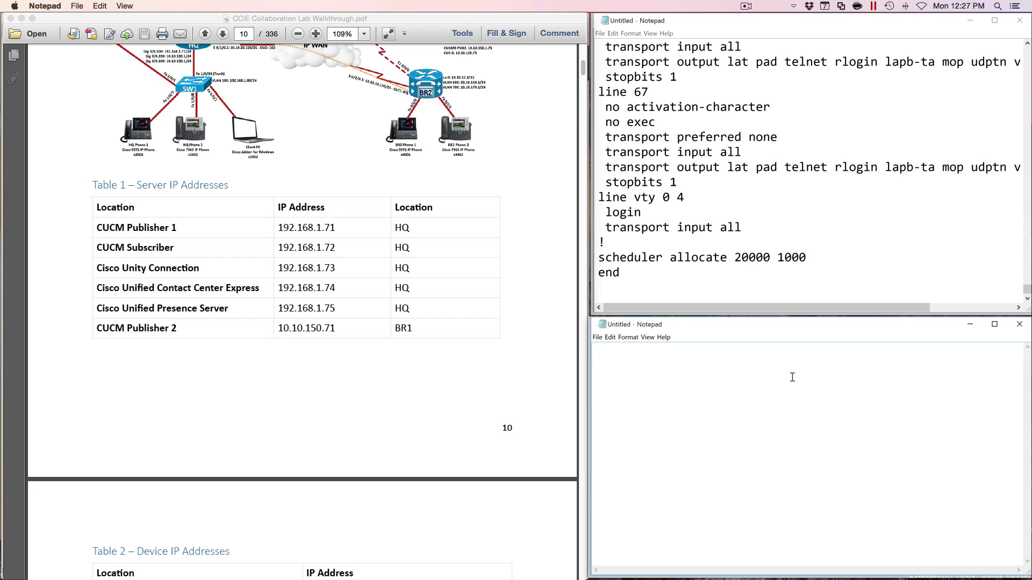
type("HQ CUCM Pub. 192.168.1.71 ")
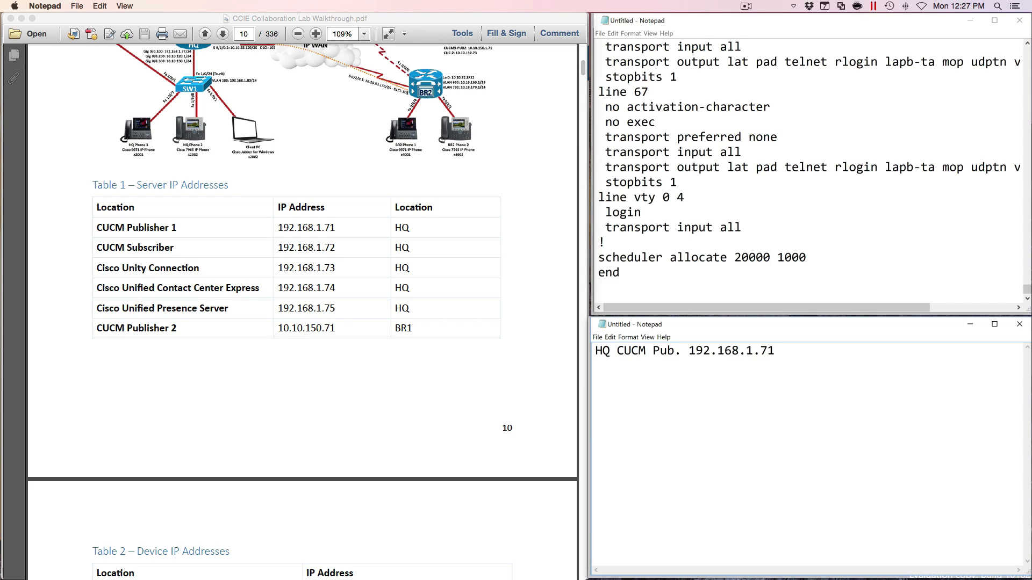
type("HQ CUCM Sub. 192.168.1.72")
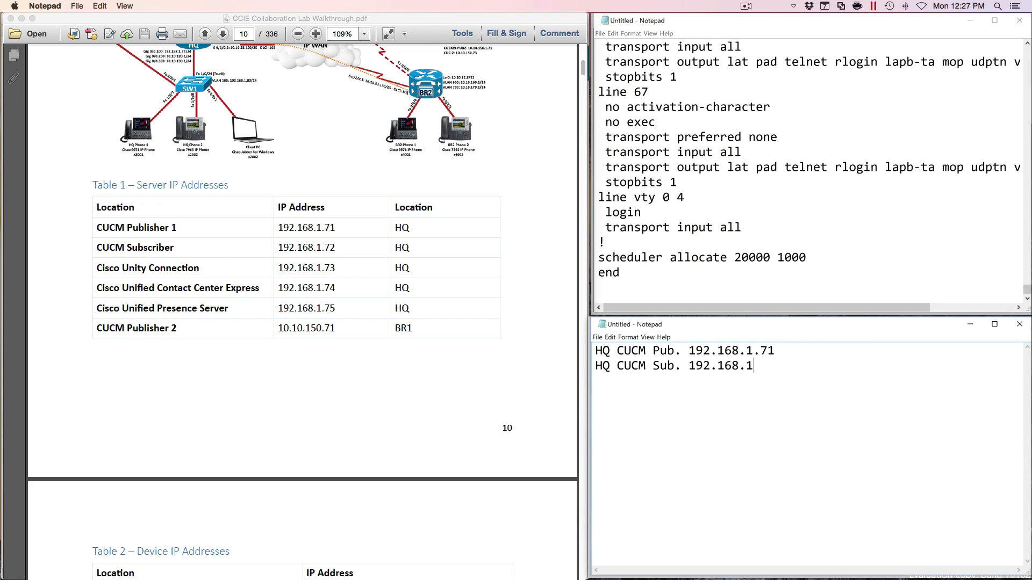
key("Return")
type("BR1 CUCM Pub.")
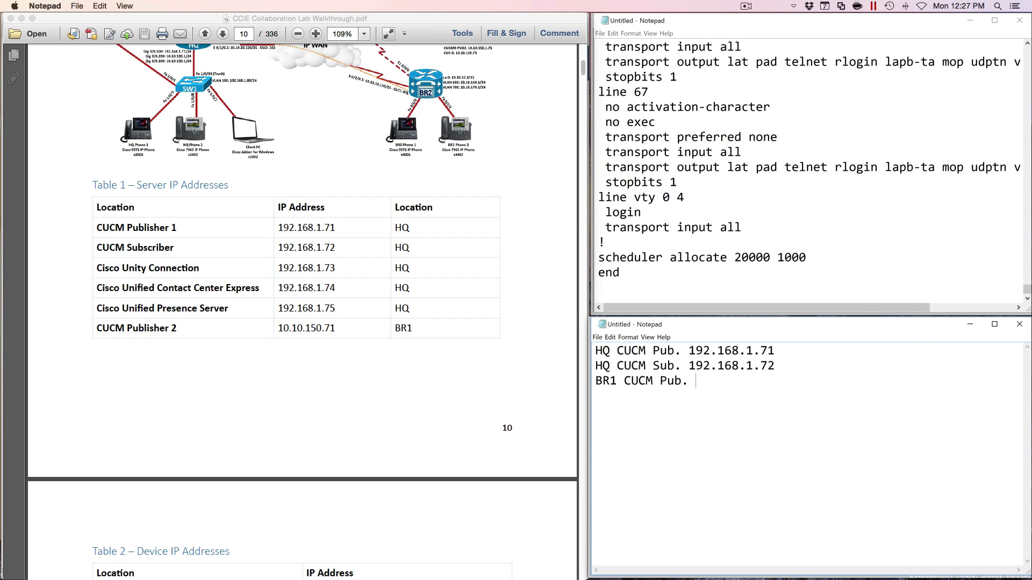
type(" 10.10.150.71")
Step: Add the HQ addresses from Table 2 to the Notepad list: "HQ gig 0/0.200 10.10.120.1" and "HQ lo 0: 10.10.32.1"
scroll(366, 380, "down", 10)
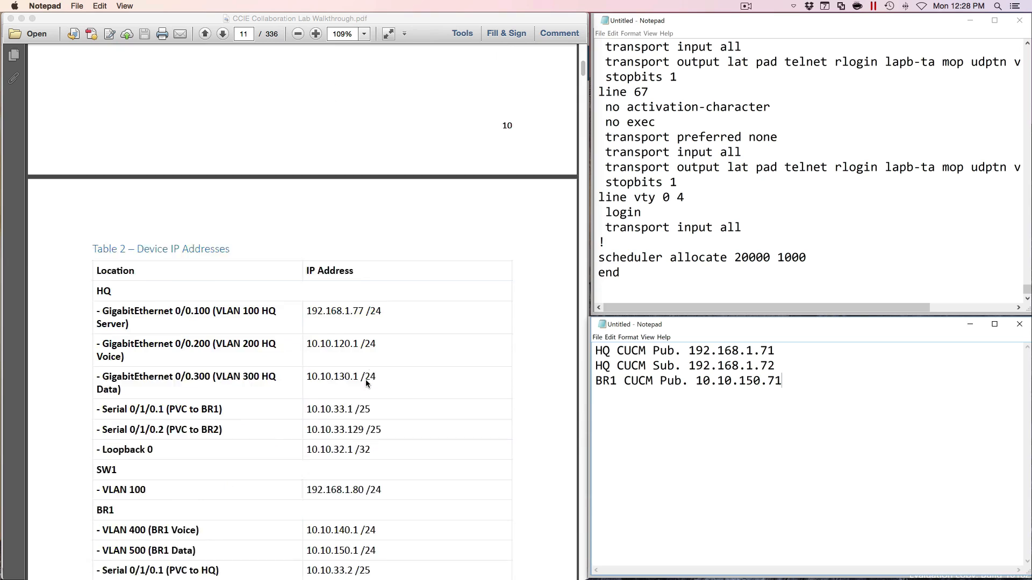
scroll(366, 379, "down", 2)
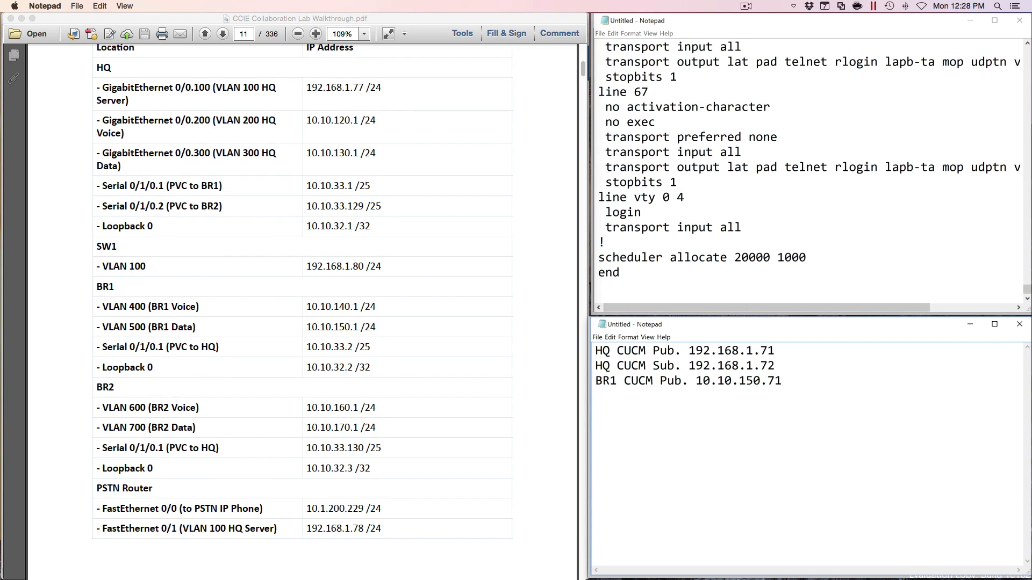
type("HQ gig 0/0.")
type("200")
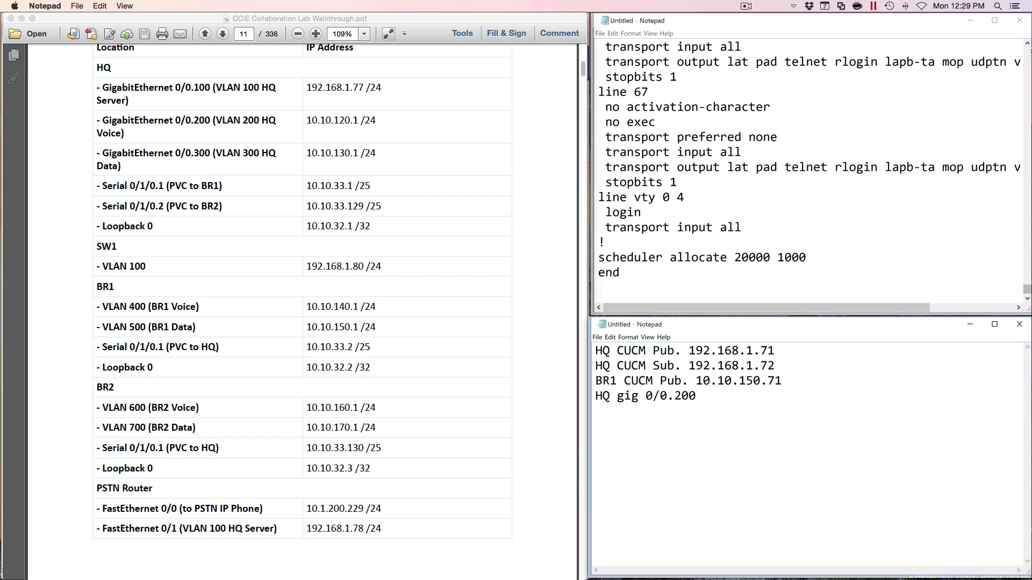
type(" 10")
type(".10.120.1 ")
type("HQ")
type(" lo 0")
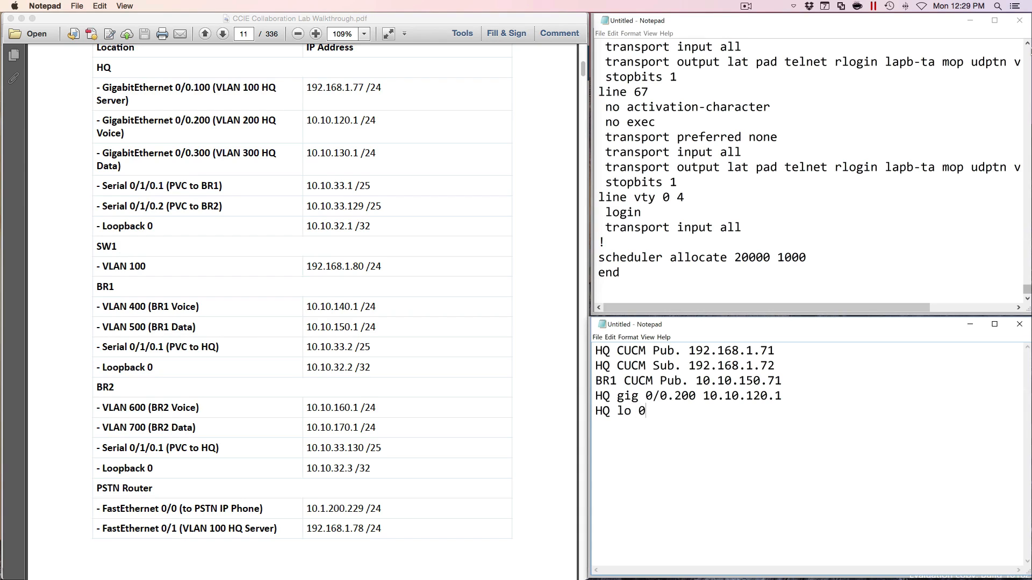
type(": 10.10.32")
type(".1 ")
Step: Add the BR1 lines "BR1 VLAN 400: 10.10.140.1" and "BR1 Lo 0: 10.10.32.2" to the Notepad list
type("BR1")
type(" VL")
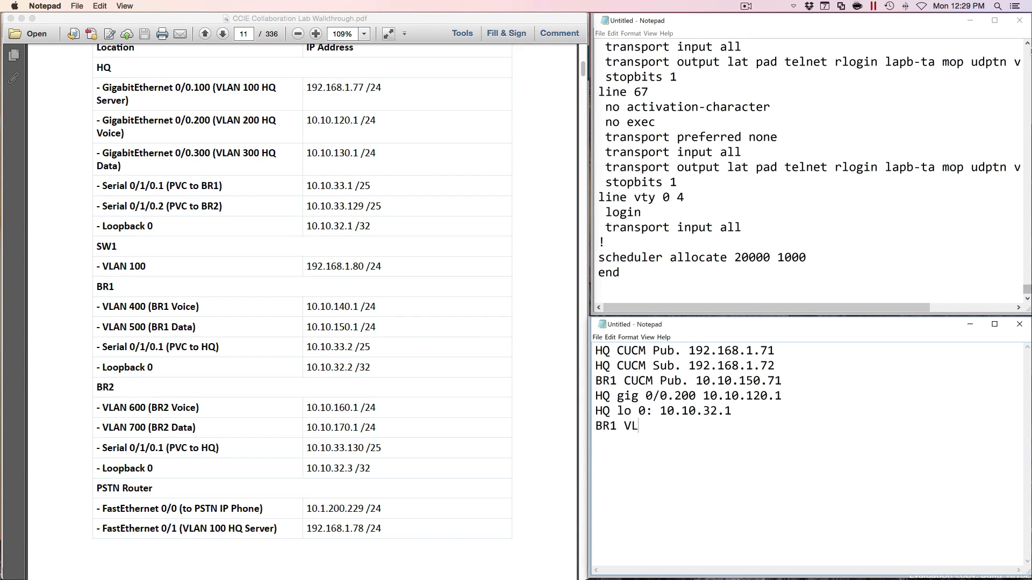
type("AN 400: 10.10.140.1")
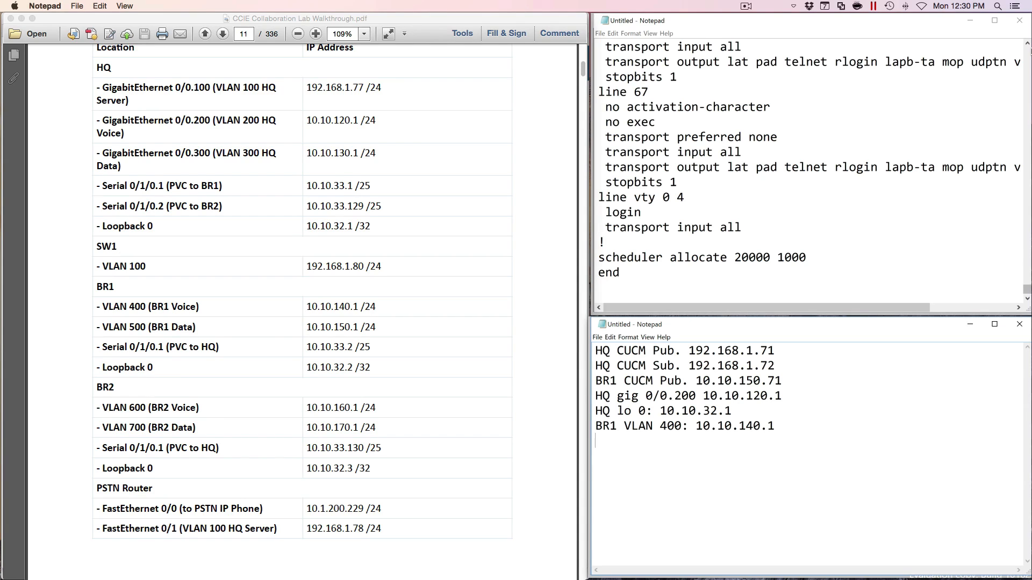
key("Return")
type("BR1 Lo 0: 10.10.32.2")
key("Return")
Step: Add the BR2 lines "BR2 VLAN 600: 10.10.160.1" and "BR2 lo 0: 10.10.32.3" to the Notepad list
type("BR2 VLAN")
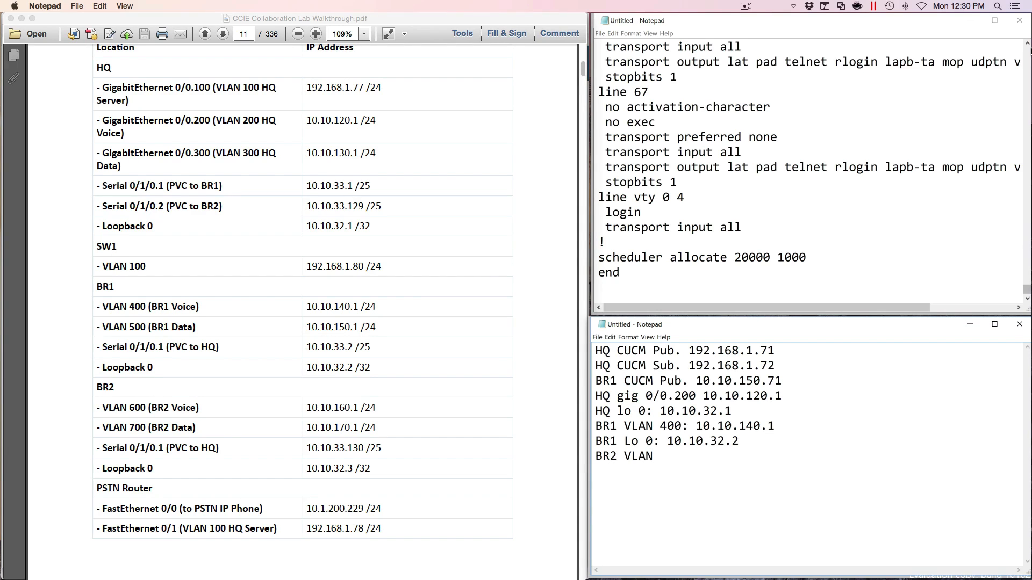
type(" 600: 10.10.160.1")
key("Return")
type("BR2 lo 0")
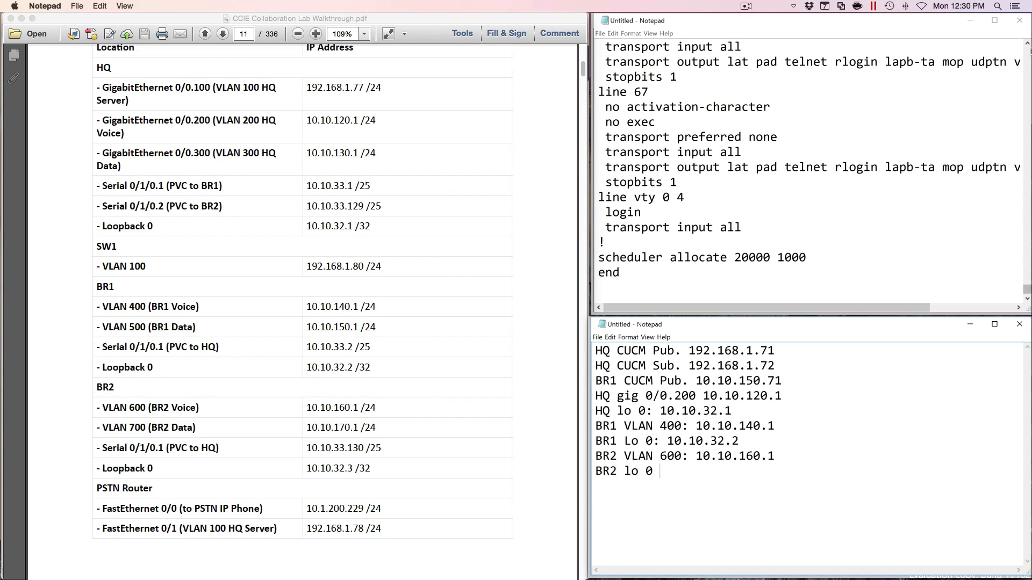
type(": 10.10.32.3")
key("Return")
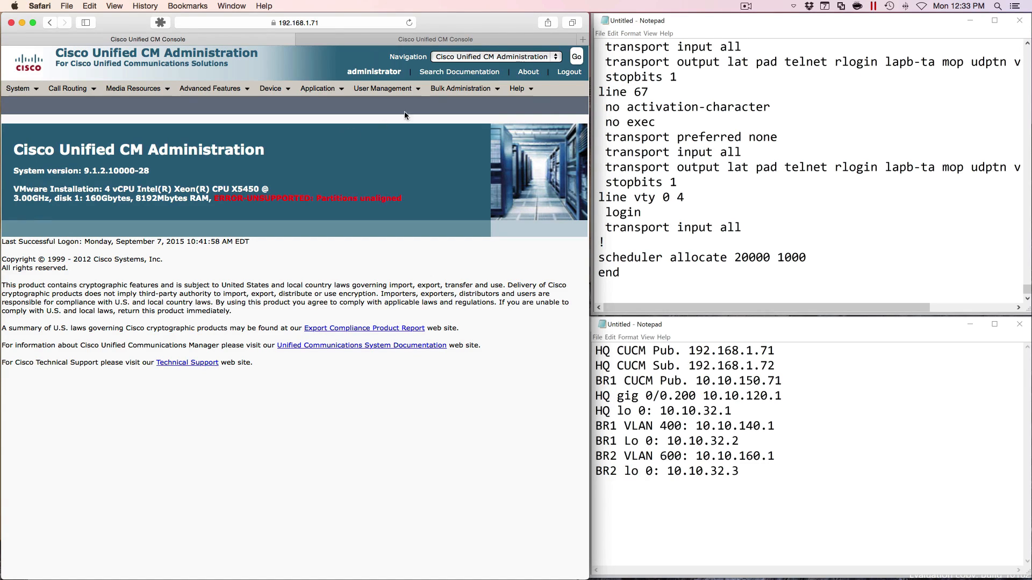
Step: On the CUCM server at 192.168.1.71, go to Cisco Unified Serviceability and display Service Activation for server CUCM9-PUB1
left_click(475, 58)
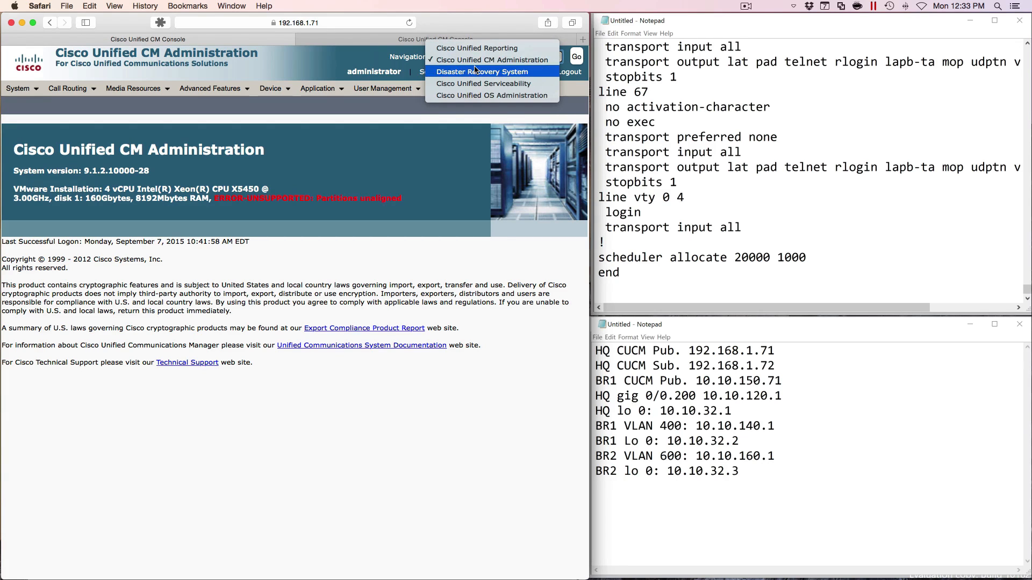
left_click(510, 84)
left_click(576, 58)
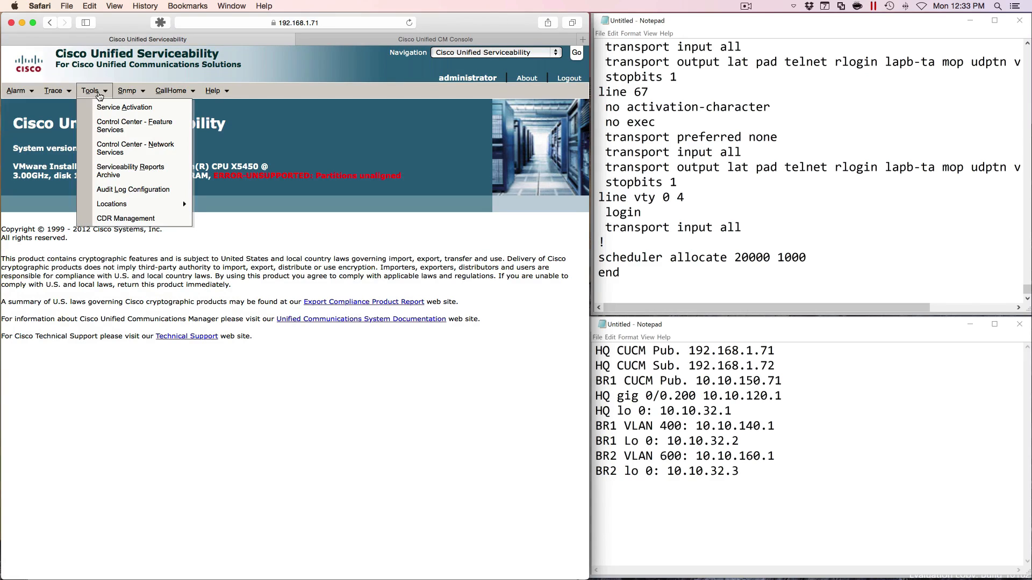
left_click(104, 108)
left_click(80, 146)
left_click(71, 173)
left_click(151, 147)
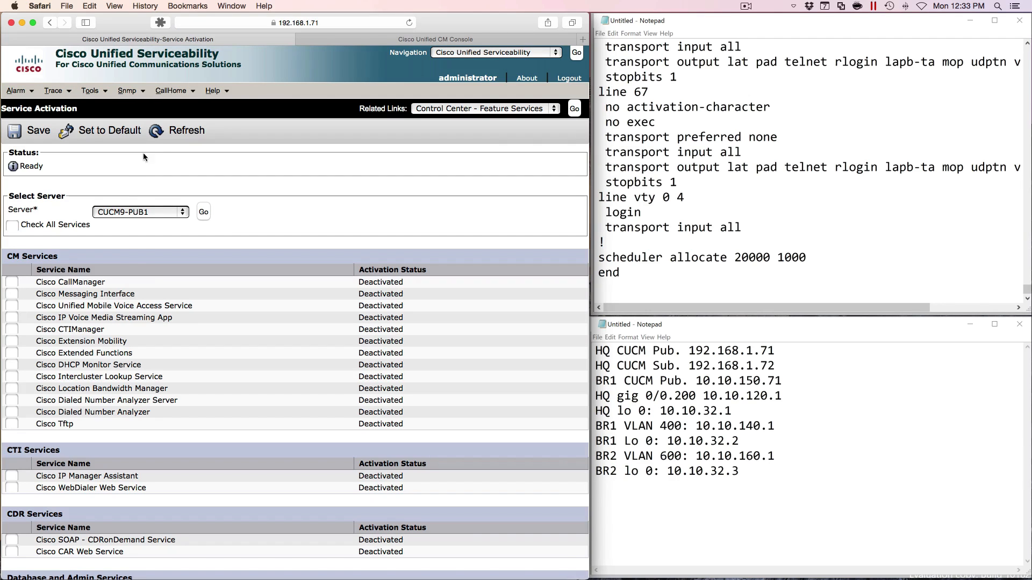
Step: Activate all services on CUCM9-PUB1 except Cisco DHCP Monitor Service, and save the selection
scroll(207, 325, "down", 6)
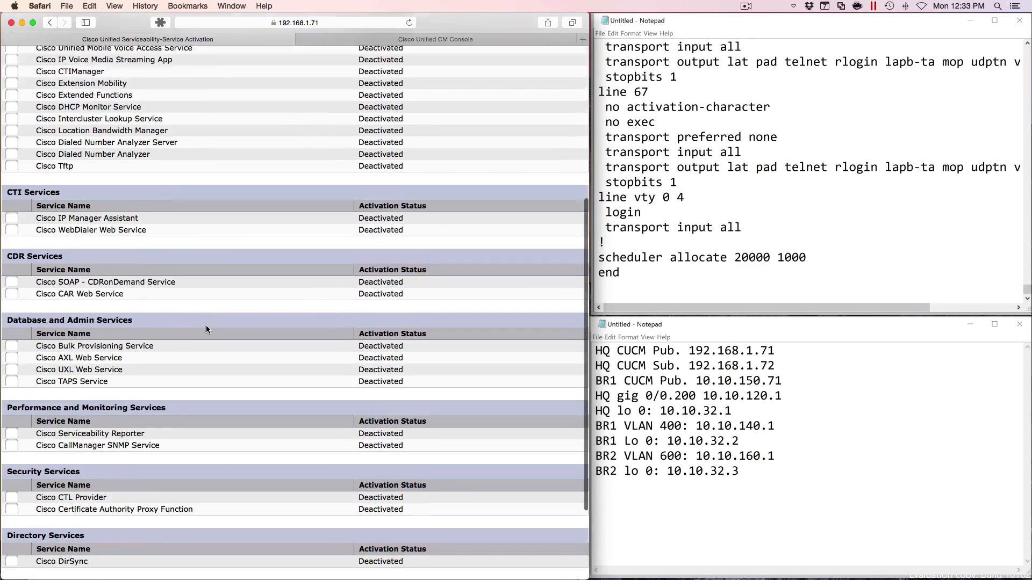
scroll(205, 324, "up", 6)
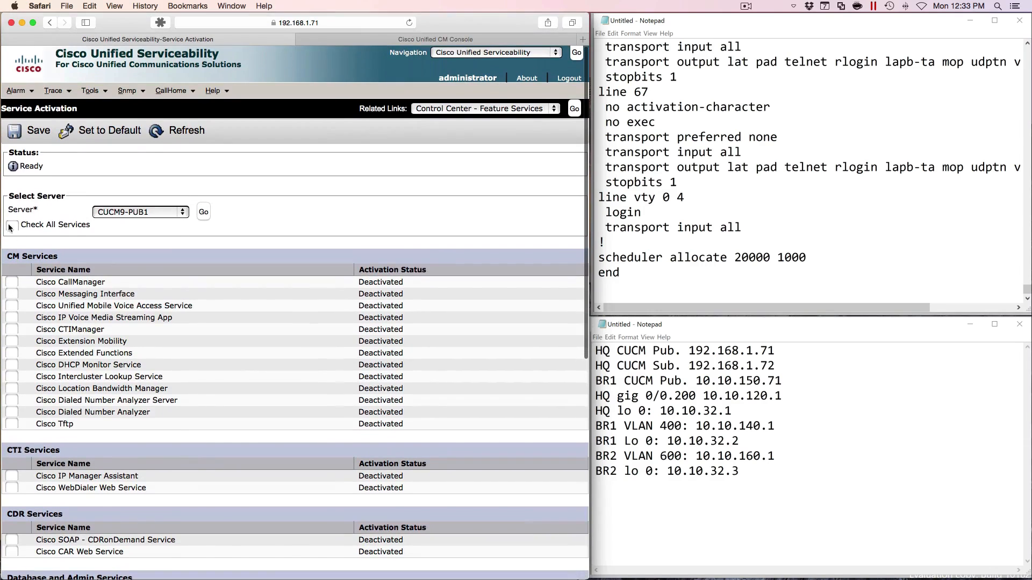
left_click(13, 227)
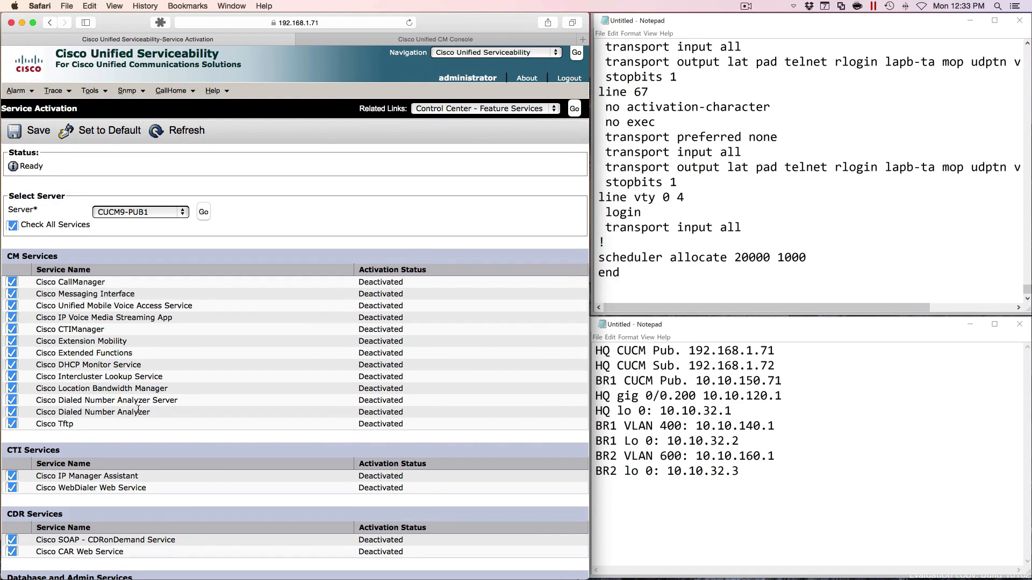
left_click_drag(143, 365, 28, 362)
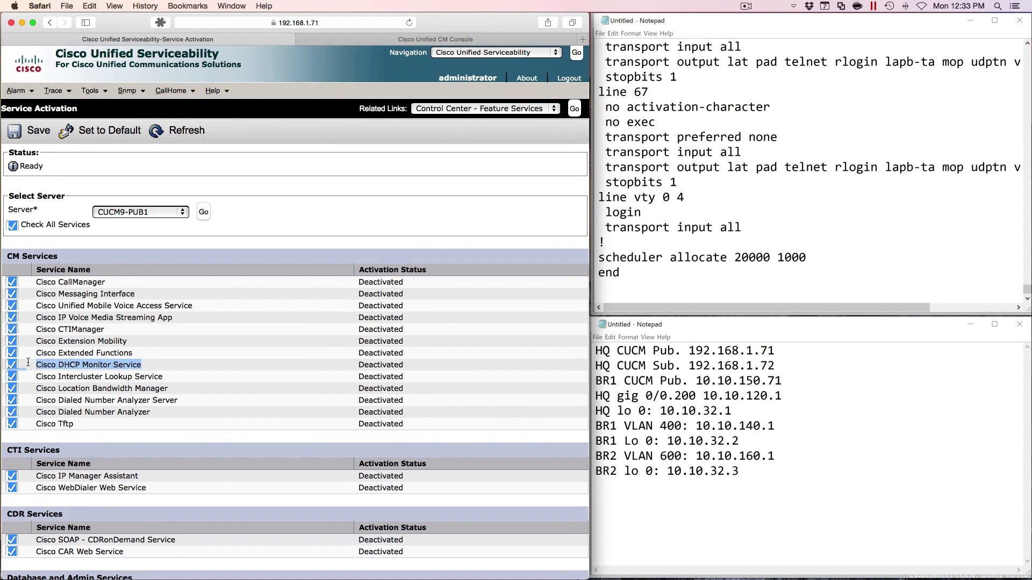
left_click(11, 366)
left_click(34, 130)
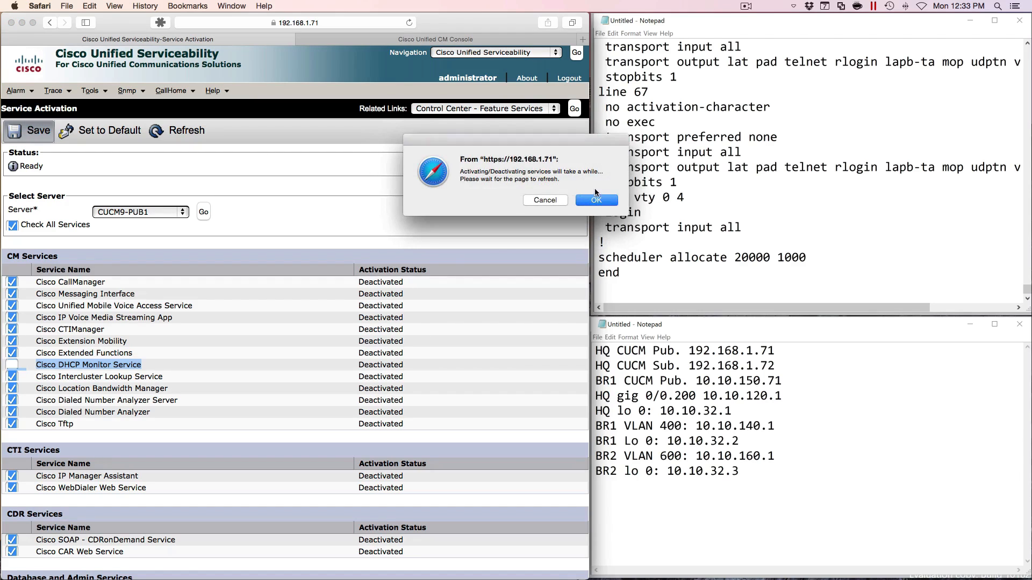
left_click(596, 202)
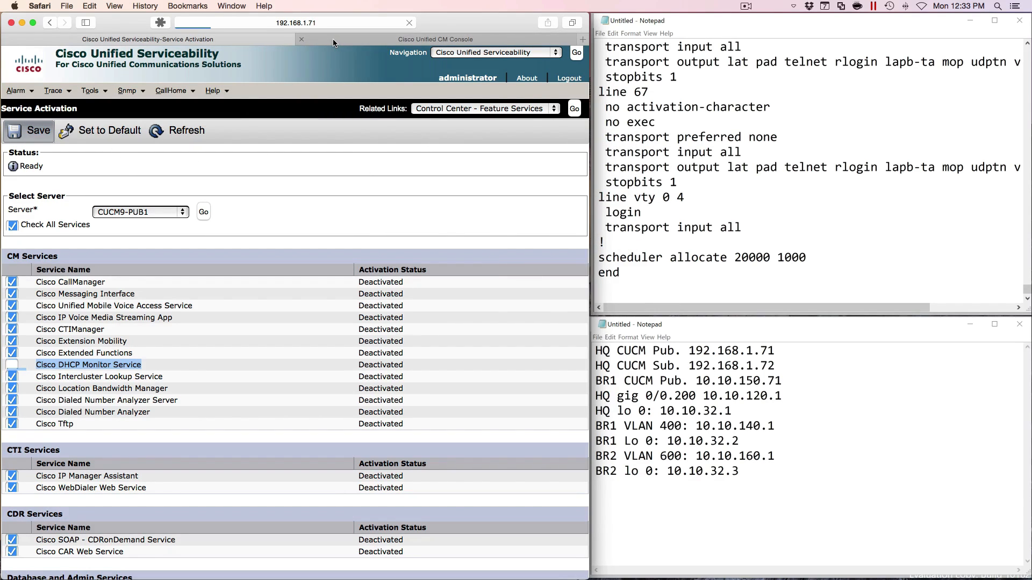
Step: Switch to the CUCM server at 10.10.150.71 and display its Service Activation page in Cisco Unified Serviceability
left_click(409, 39)
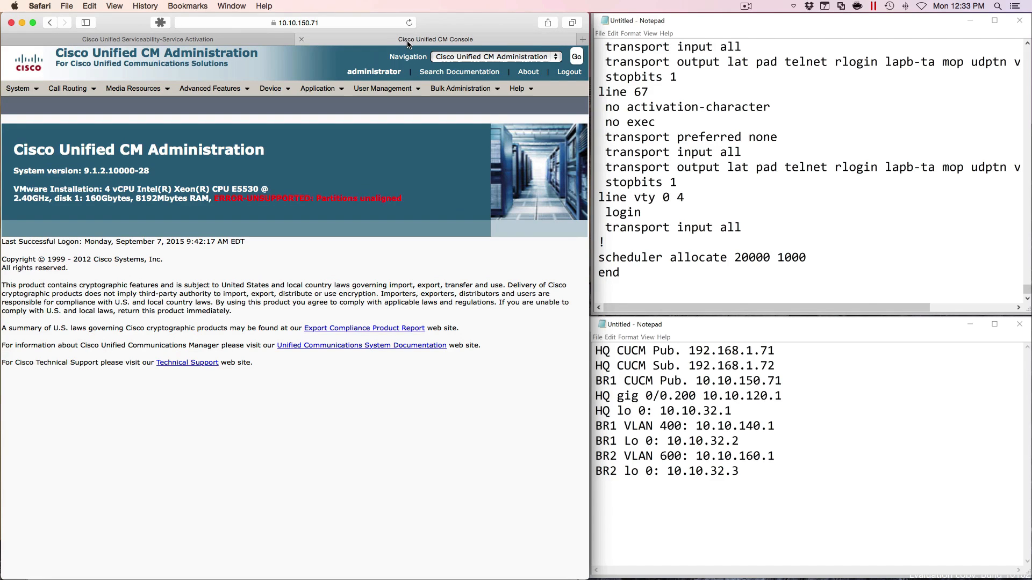
left_click(463, 57)
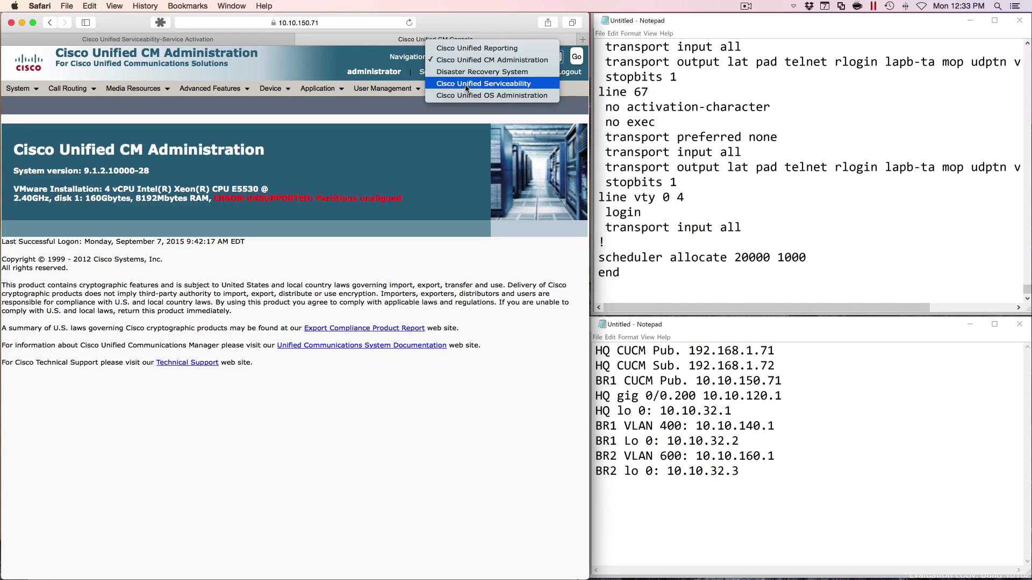
left_click(462, 83)
left_click(576, 57)
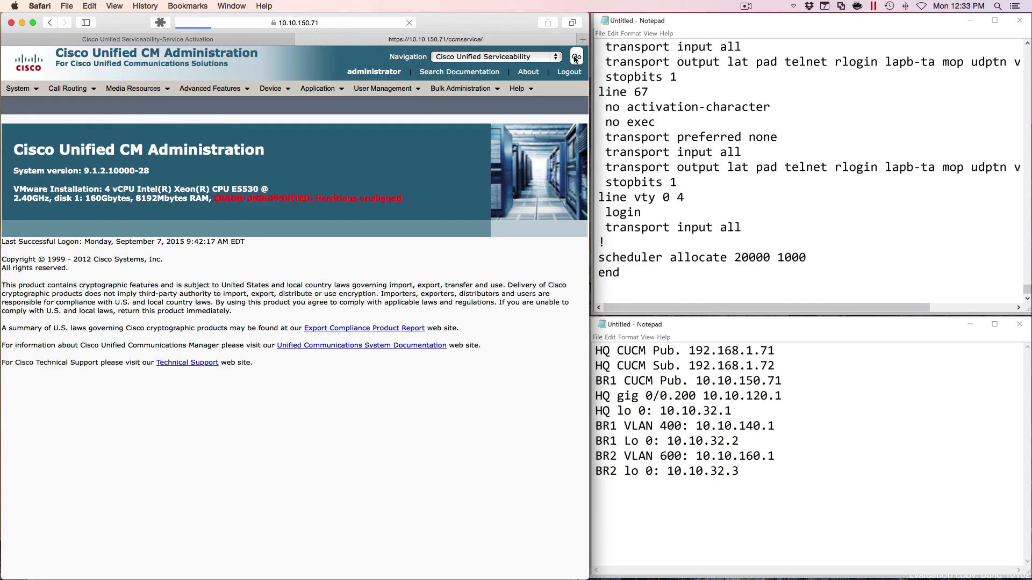
left_click(99, 91)
left_click(104, 108)
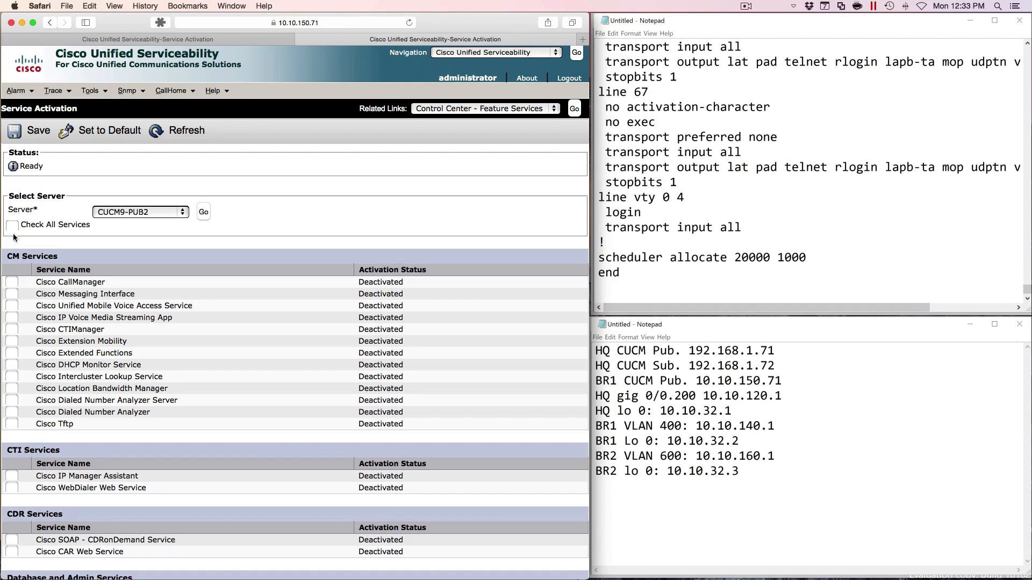
Step: Activate all services on CUCM9-PUB2 except Cisco DHCP Monitor Service, and save the selection
left_click(13, 226)
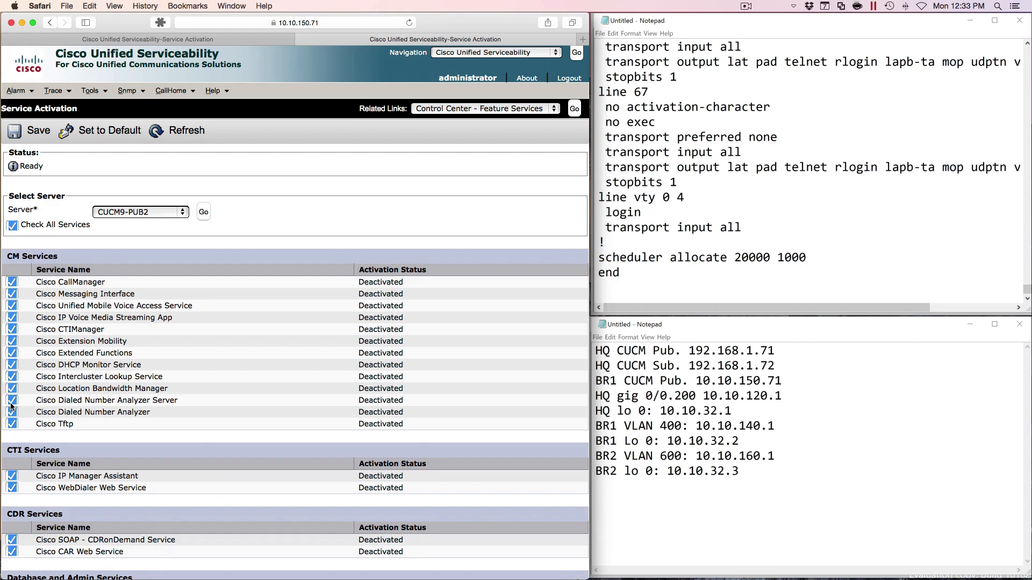
left_click(11, 366)
left_click(26, 134)
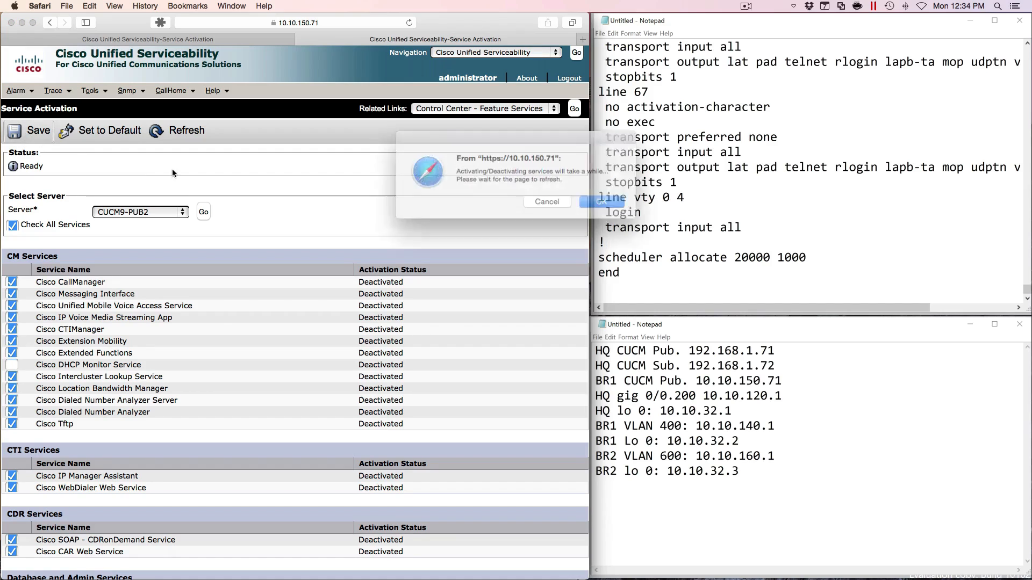
left_click(574, 194)
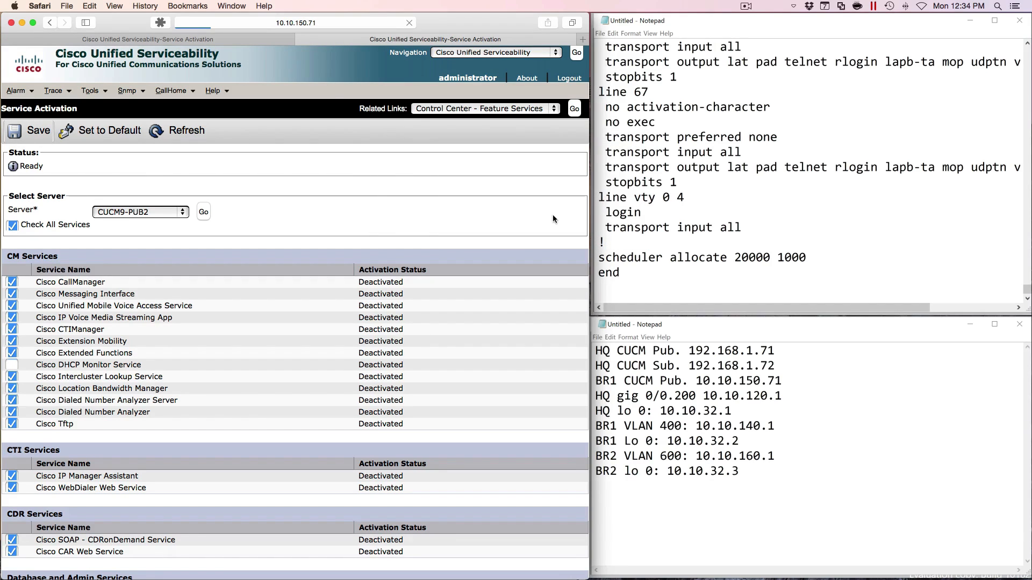
Step: Return to the CUCM9-PUB1 Service Activation page and review the activation status of its services
left_click(223, 41)
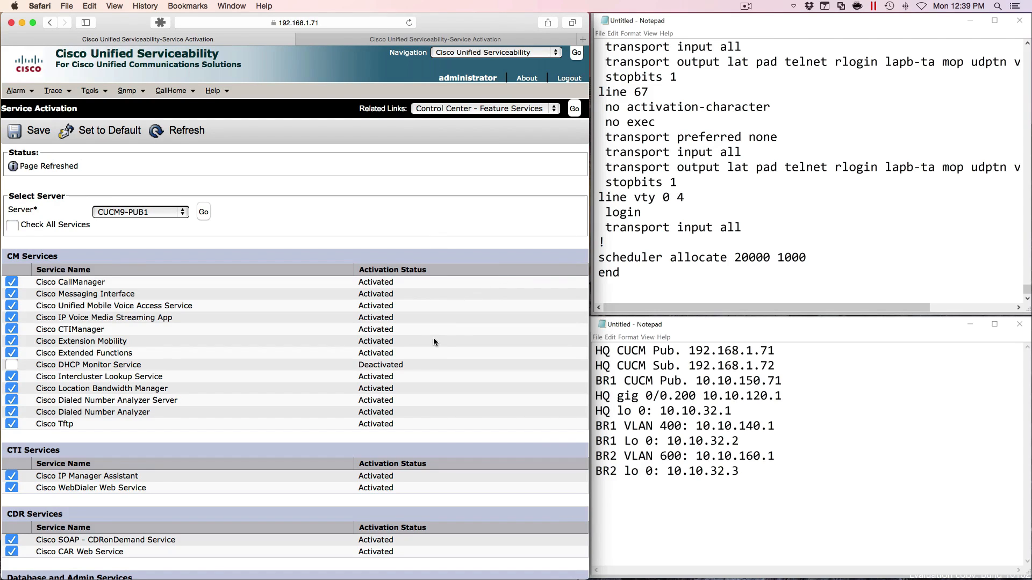
scroll(422, 339, "down", 7)
scroll(411, 355, "up", 4)
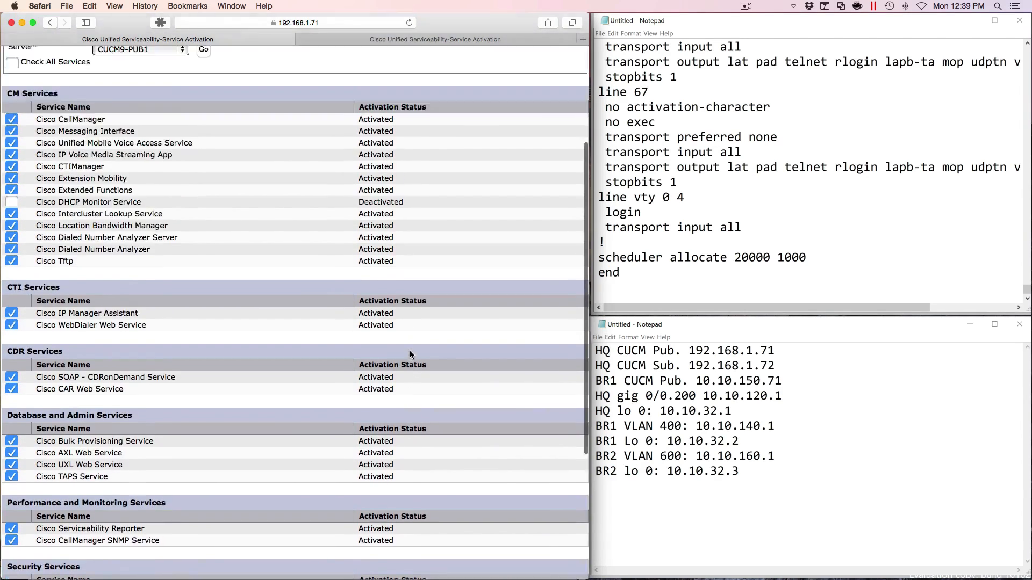
Step: Review the service activation status of server 192.168.1.72, and return to the Service Activation page of CUCM9-PUB1
scroll(410, 355, "up", 2)
left_click_drag(44, 264, 145, 267)
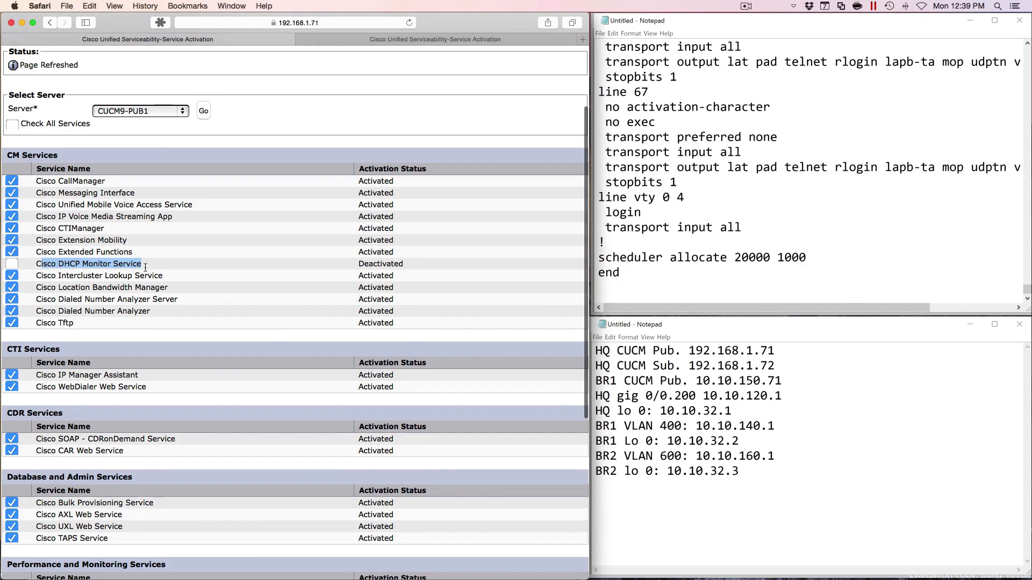
left_click(143, 113)
left_click(141, 97)
left_click(203, 112)
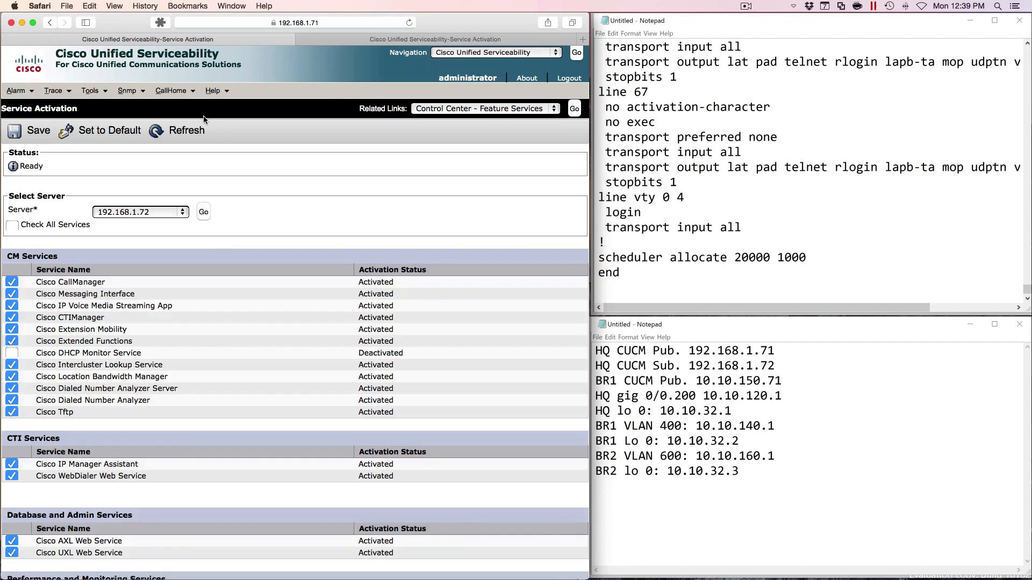
scroll(414, 321, "down", 5)
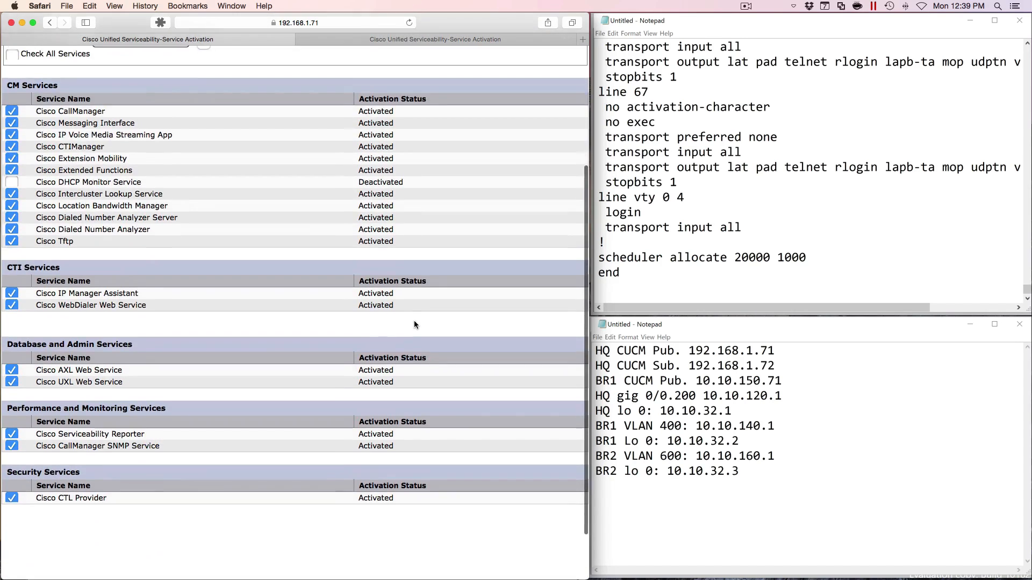
scroll(414, 321, "up", 2)
scroll(413, 320, "up", 1)
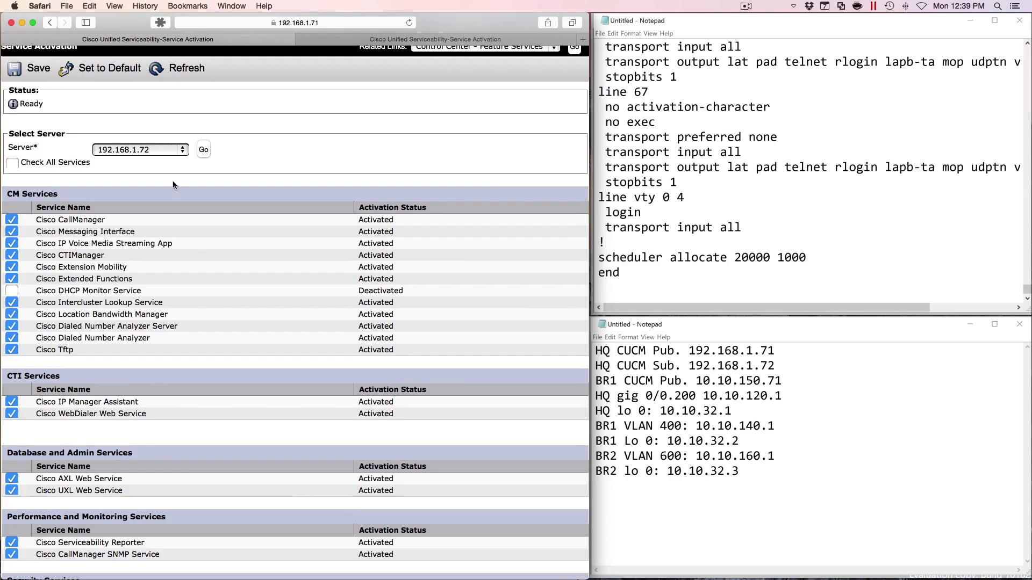
left_click(160, 147)
left_click(161, 166)
left_click(205, 151)
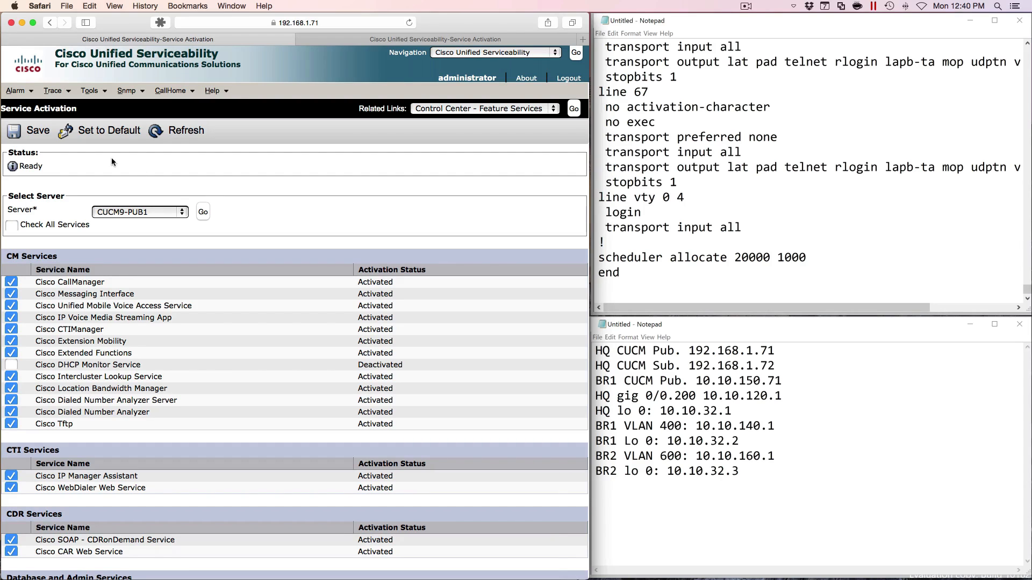
Step: Switch to Cisco Unified CM Administration and list all configured servers
left_click(484, 53)
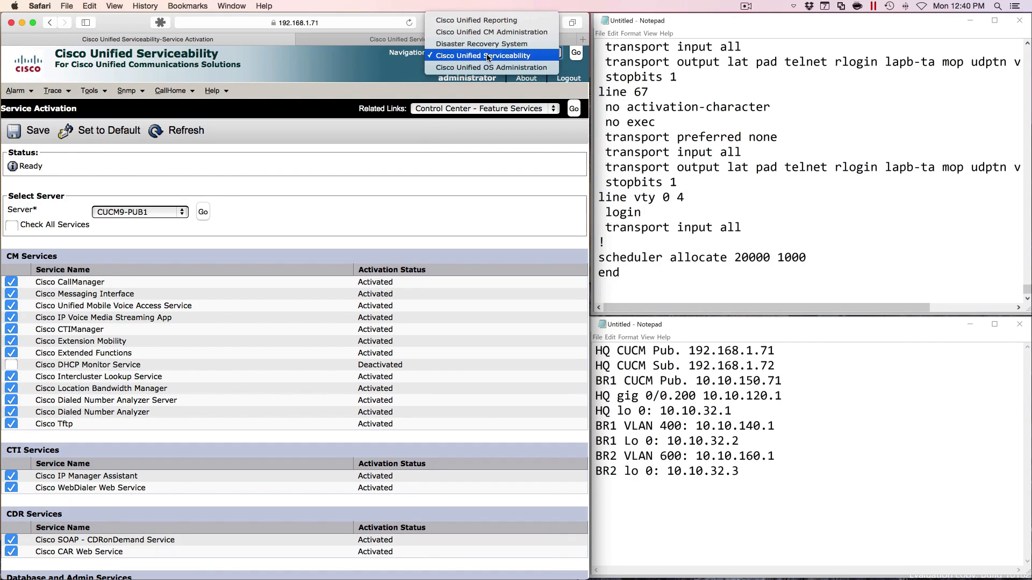
left_click(492, 32)
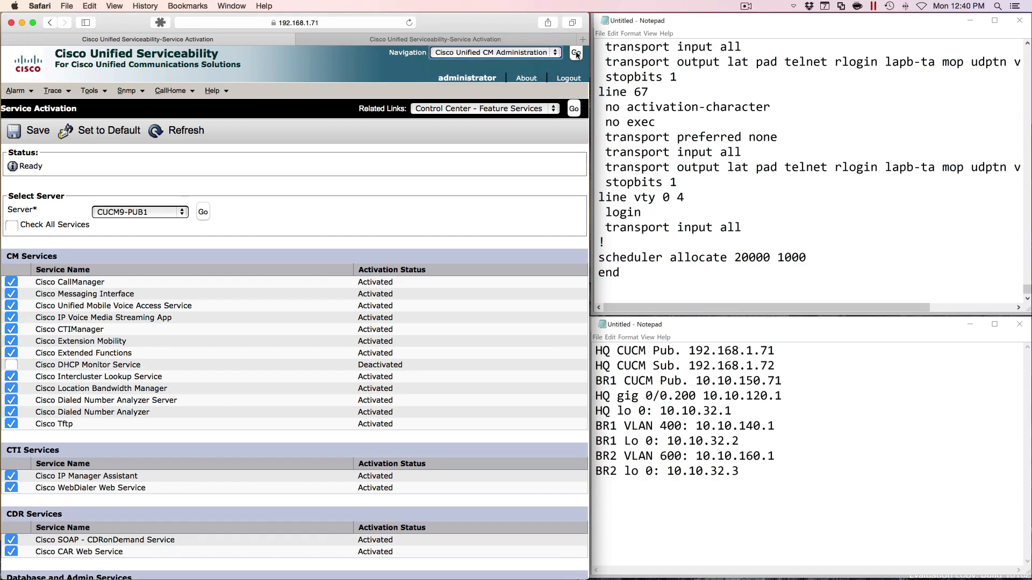
left_click(576, 54)
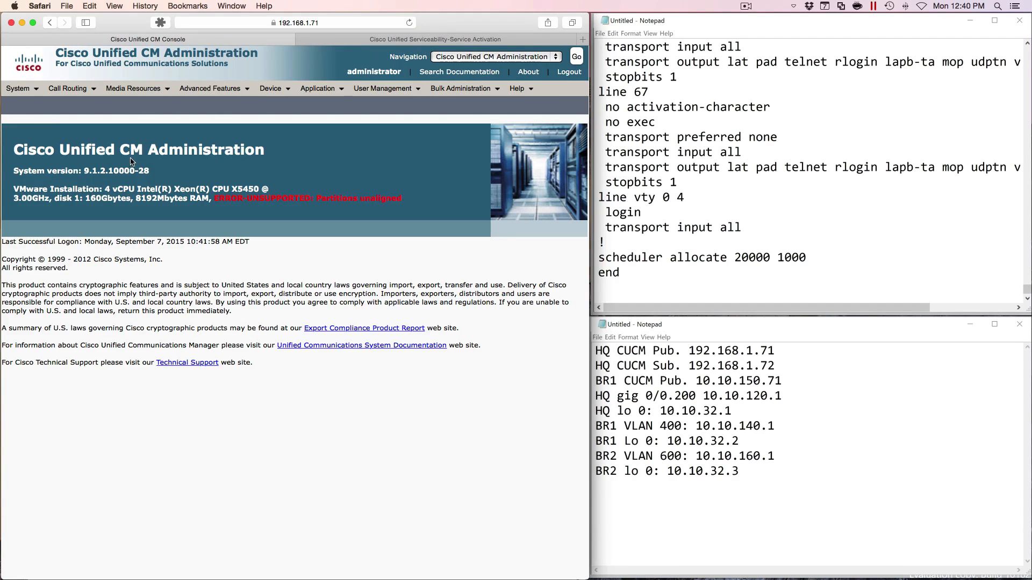
mouse_move(22, 93)
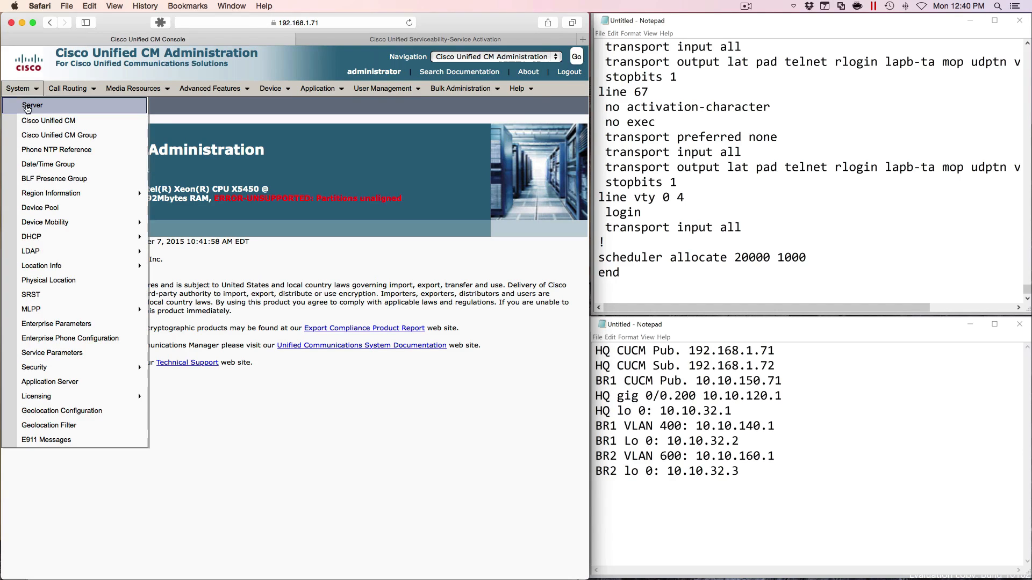
left_click(28, 108)
left_click(353, 173)
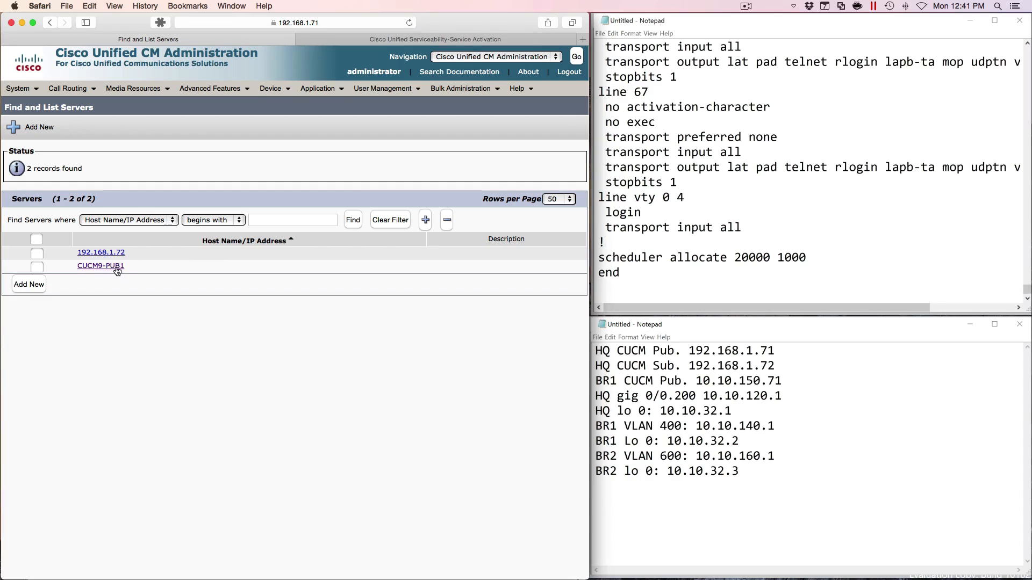
Step: Set the Host Name/IP Address of server CUCM9-PUB1 to 192.168.1.71, copied from the Notepad list, and save the server configuration
left_click(110, 267)
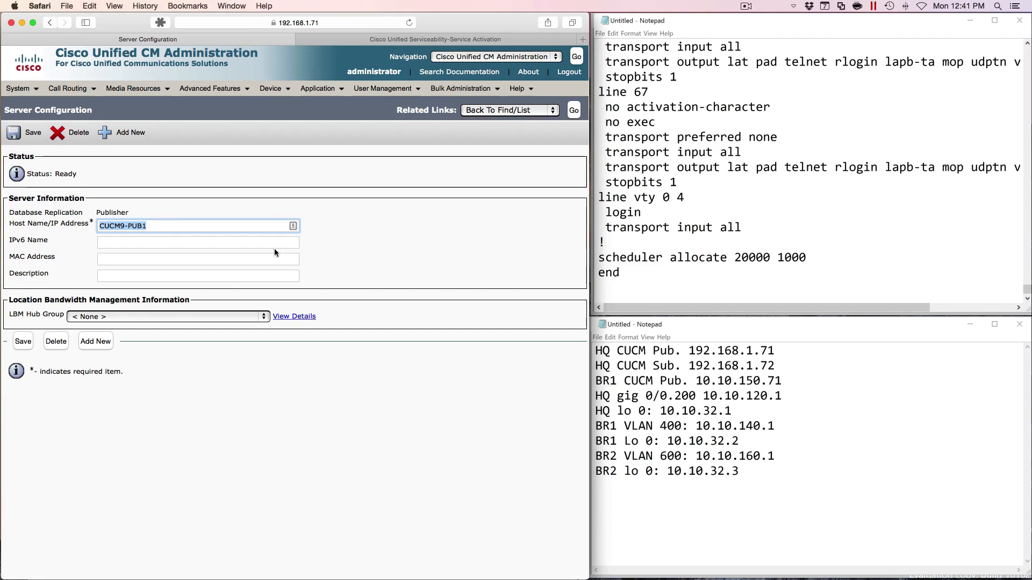
left_click_drag(774, 351, 688, 351)
key("super+c")
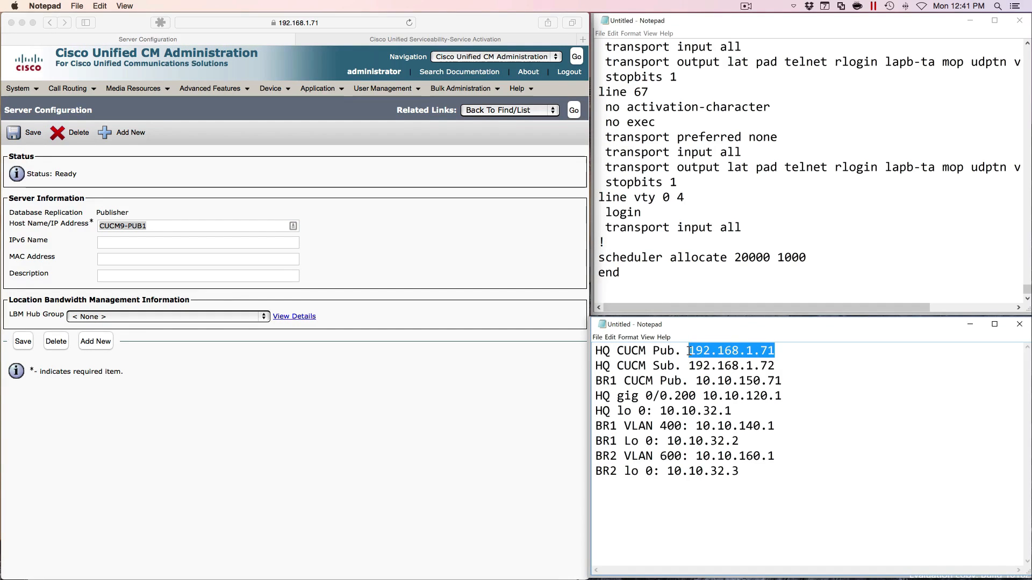
left_click(157, 224)
key("super+a")
key("super+v")
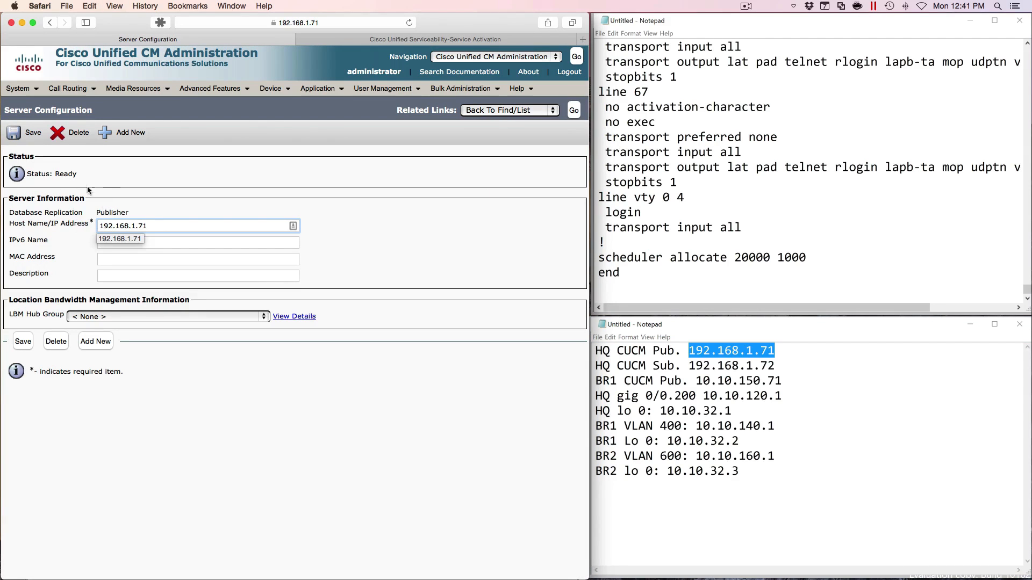
left_click(27, 134)
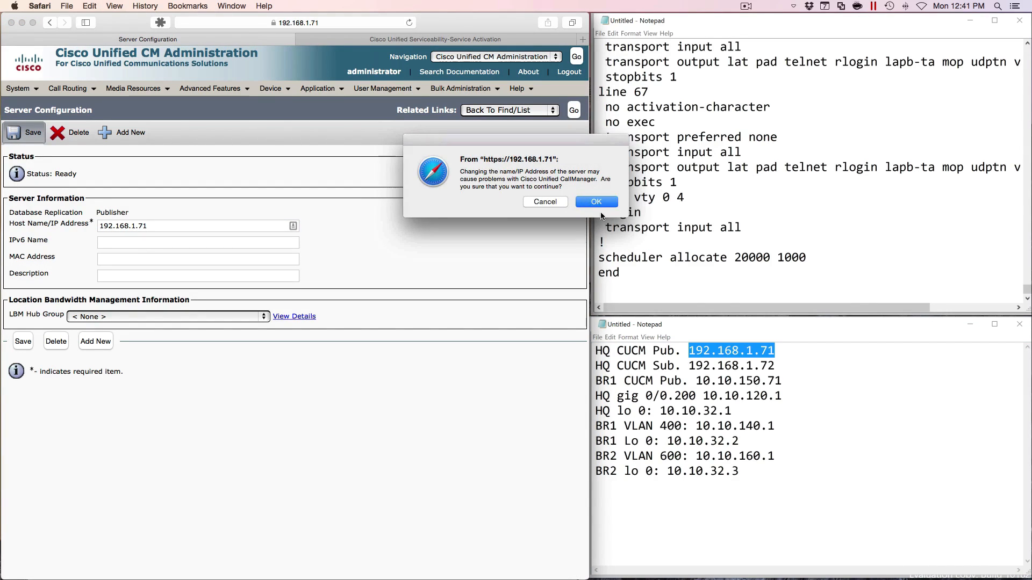
left_click(596, 202)
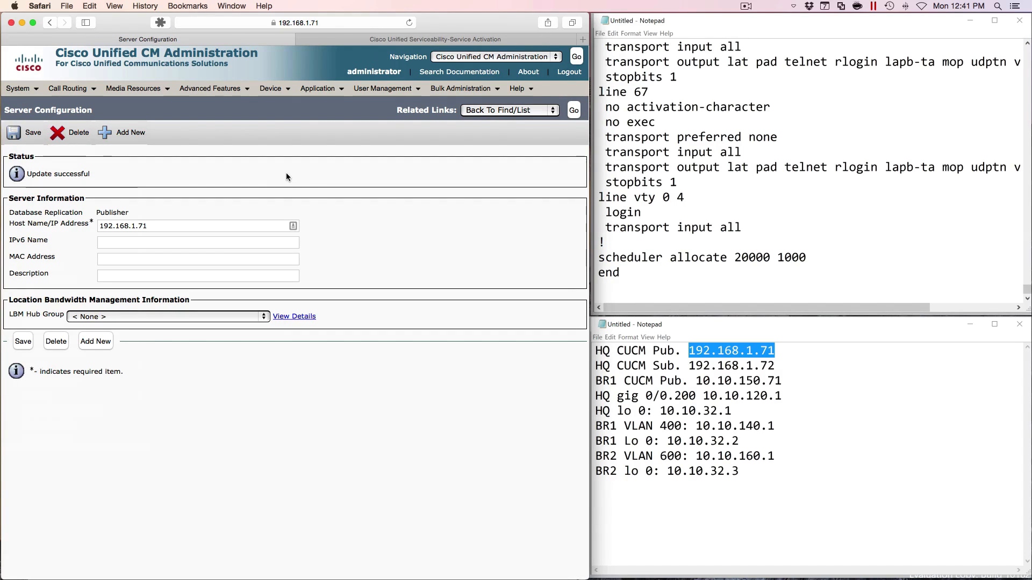
Step: In Enterprise Parameters, replace the host name in the phone URL Authentication value with 192.168.1.71
left_click(20, 89)
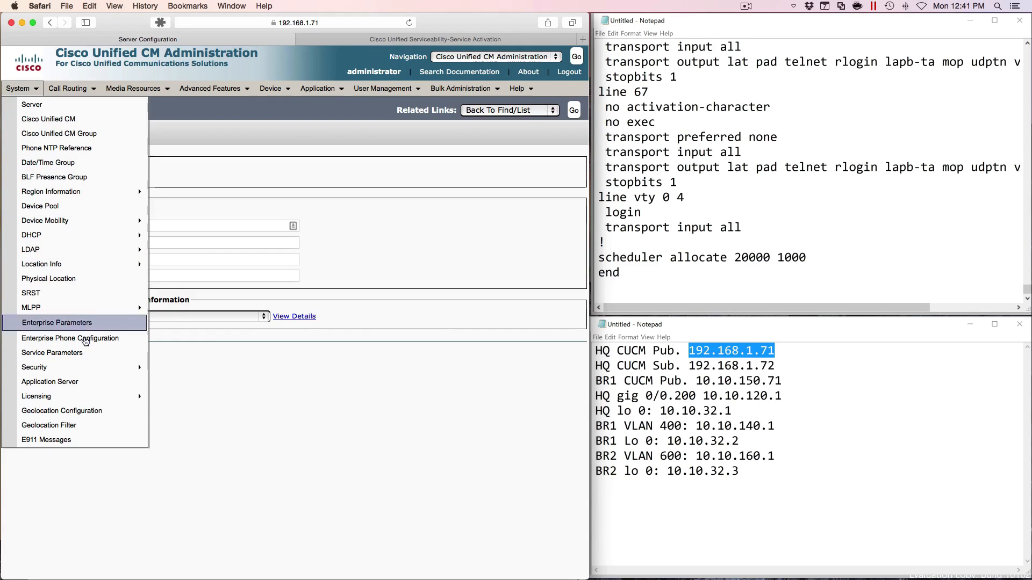
left_click(88, 325)
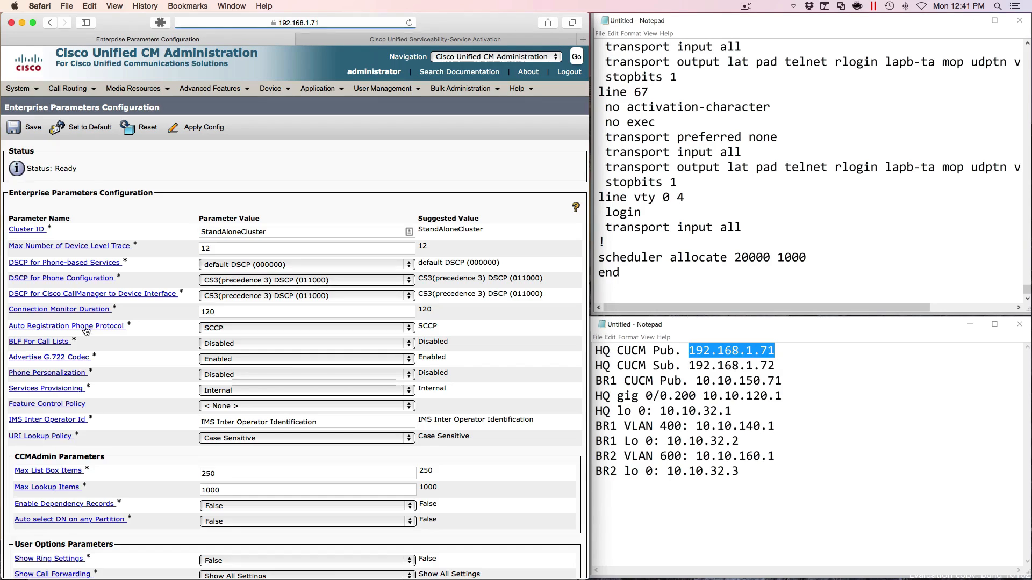
scroll(295, 361, "down", 5)
scroll(294, 365, "down", 15)
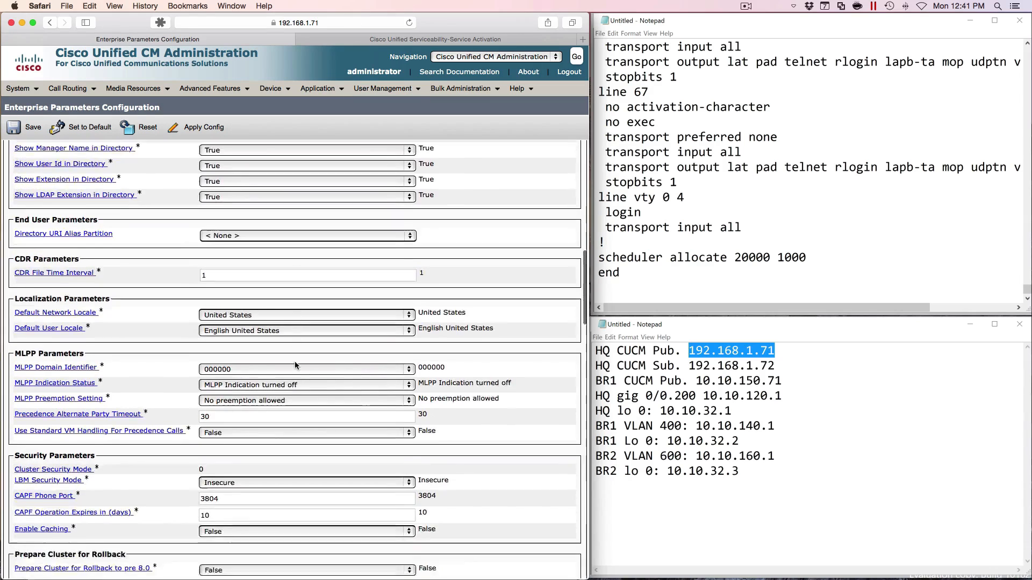
scroll(295, 363, "down", 2)
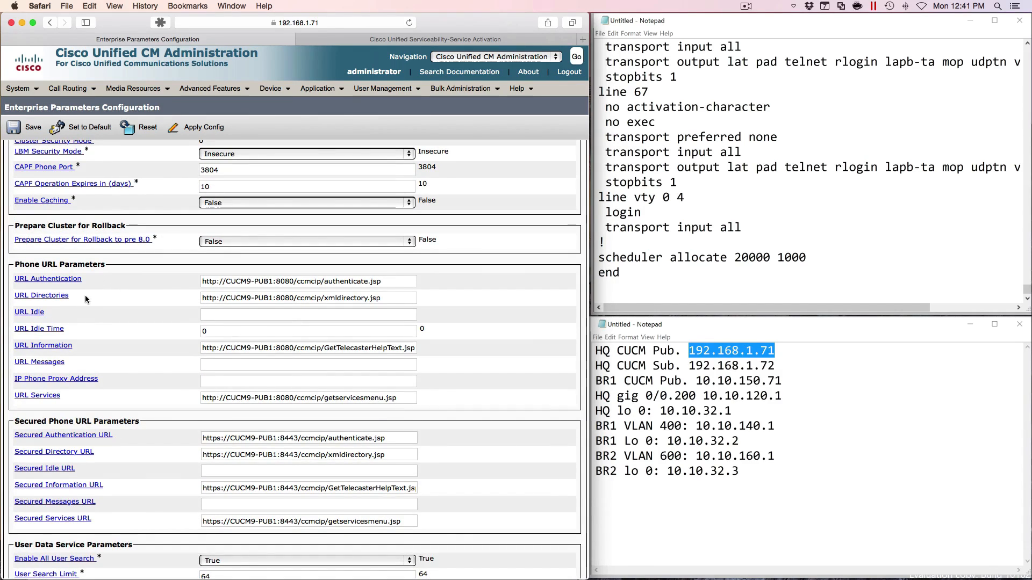
left_click(271, 281)
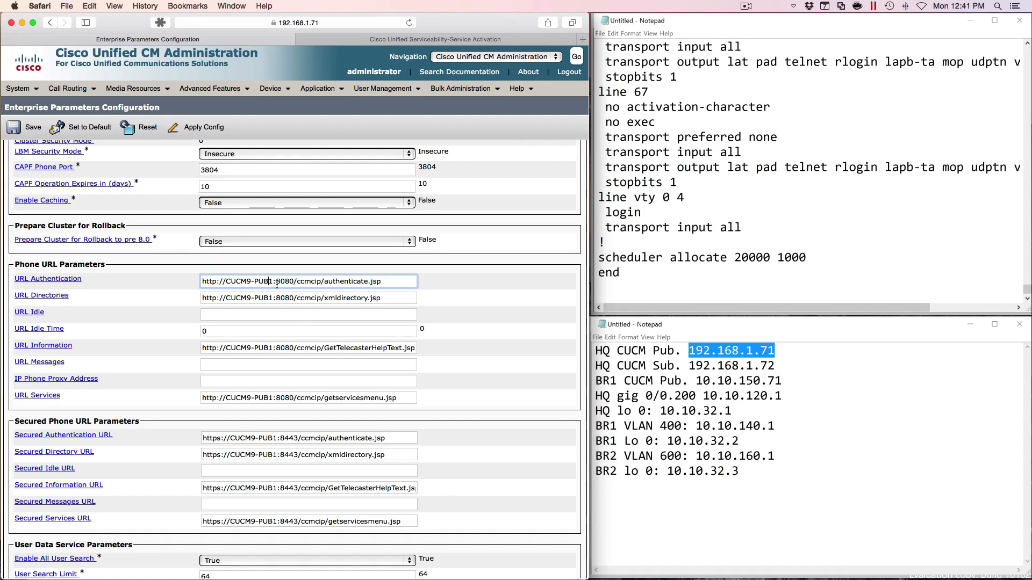
left_click_drag(273, 281, 227, 283)
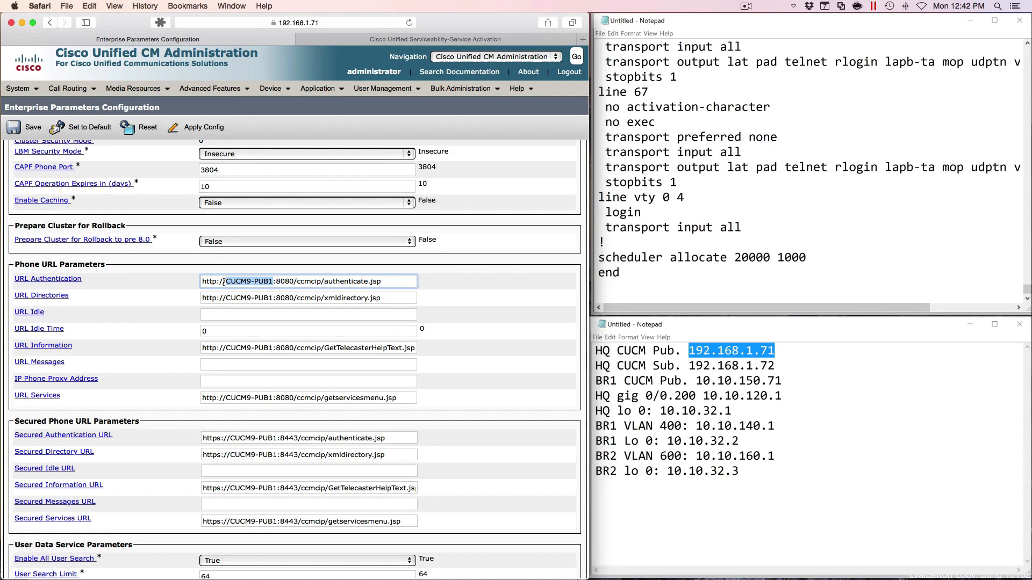
key("super+v")
left_click(271, 312)
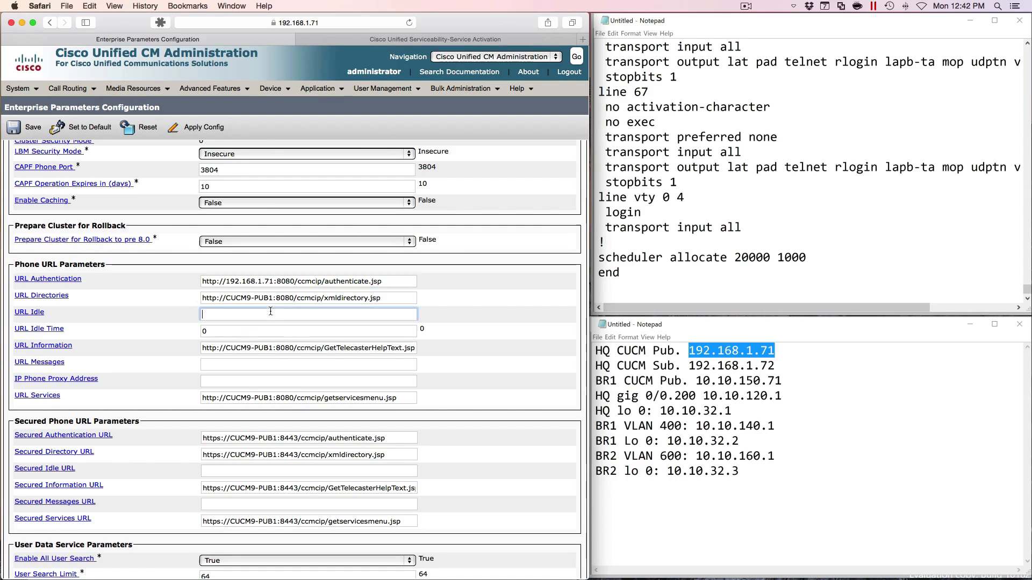
Step: Replace the host name with 192.168.1.71 in the phone URL Directories, URL Information and URL Services values
left_click_drag(273, 297, 229, 297)
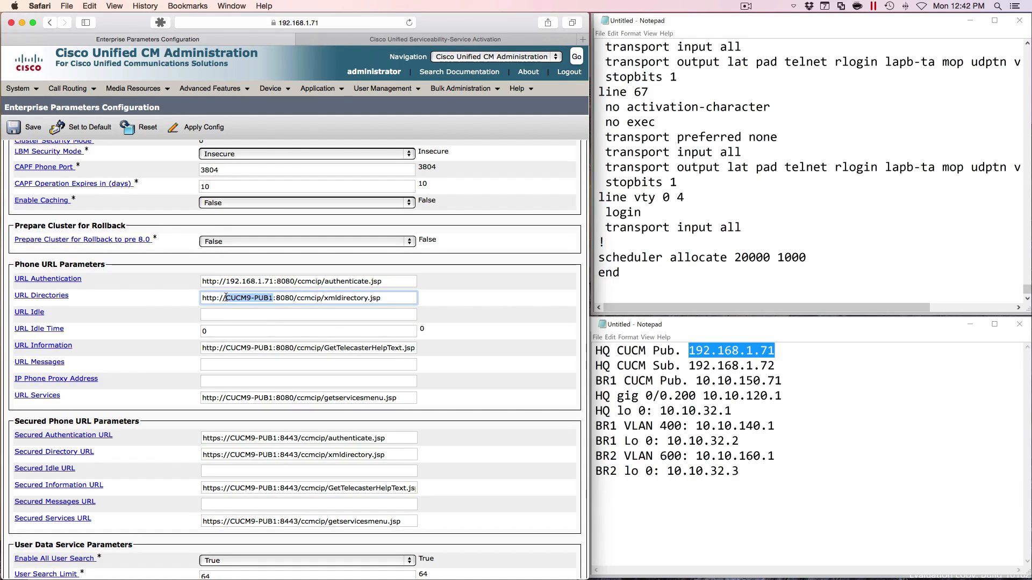
key("super+v")
left_click_drag(269, 349, 228, 348)
key("super+v")
left_click_drag(273, 398, 227, 400)
key("super+v")
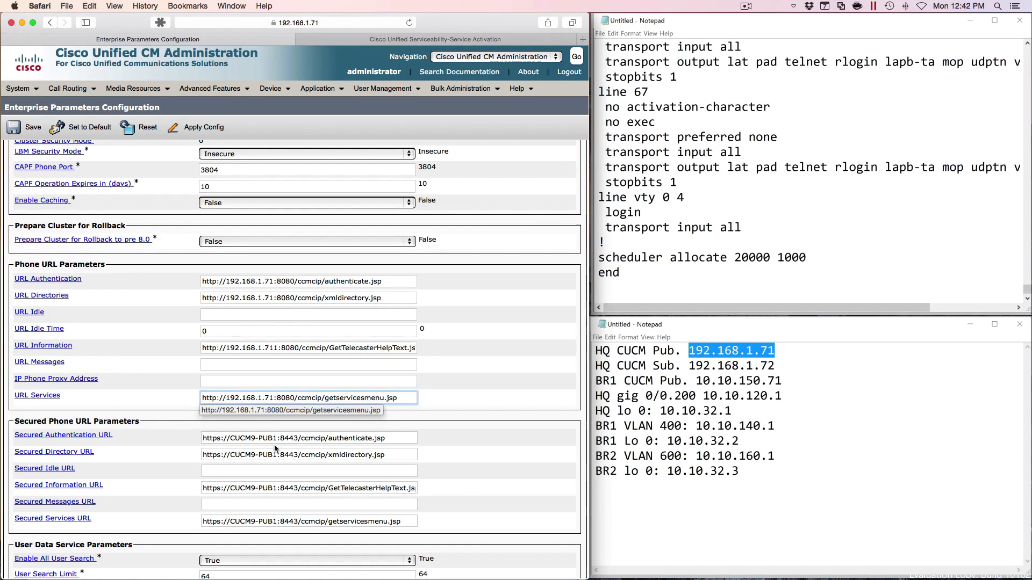
left_click_drag(276, 438, 231, 439)
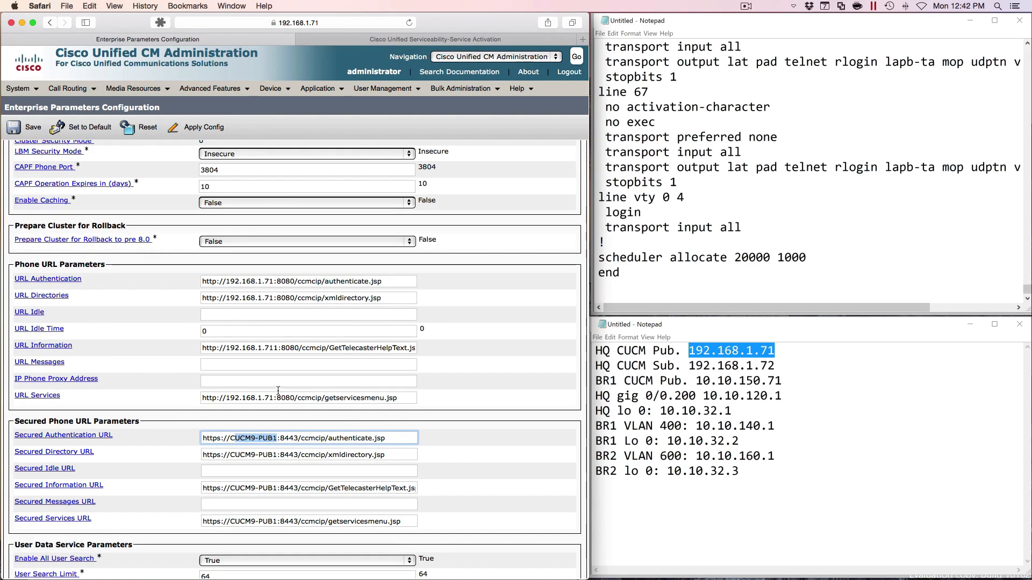
left_click(274, 348)
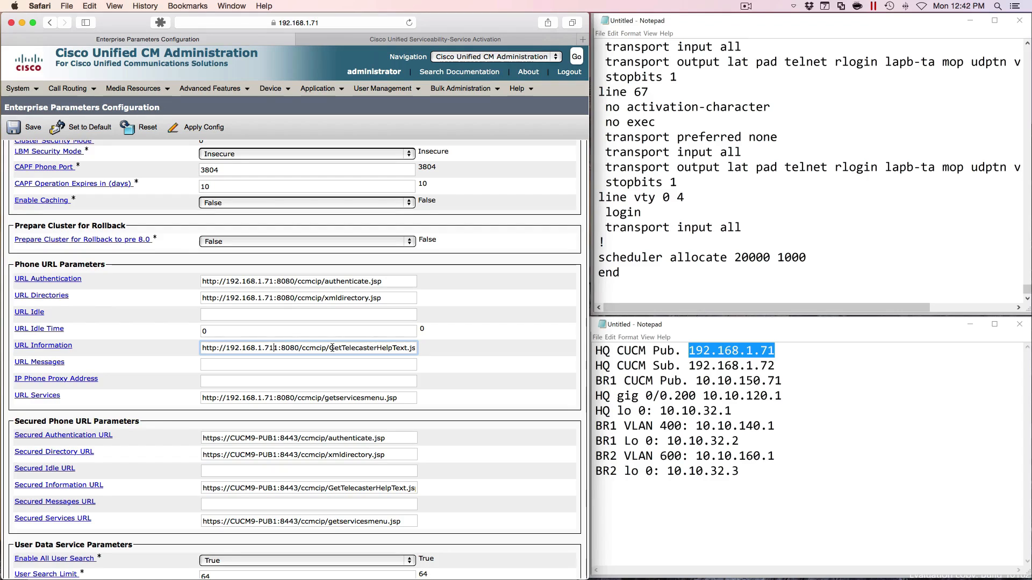
key("BackSpace")
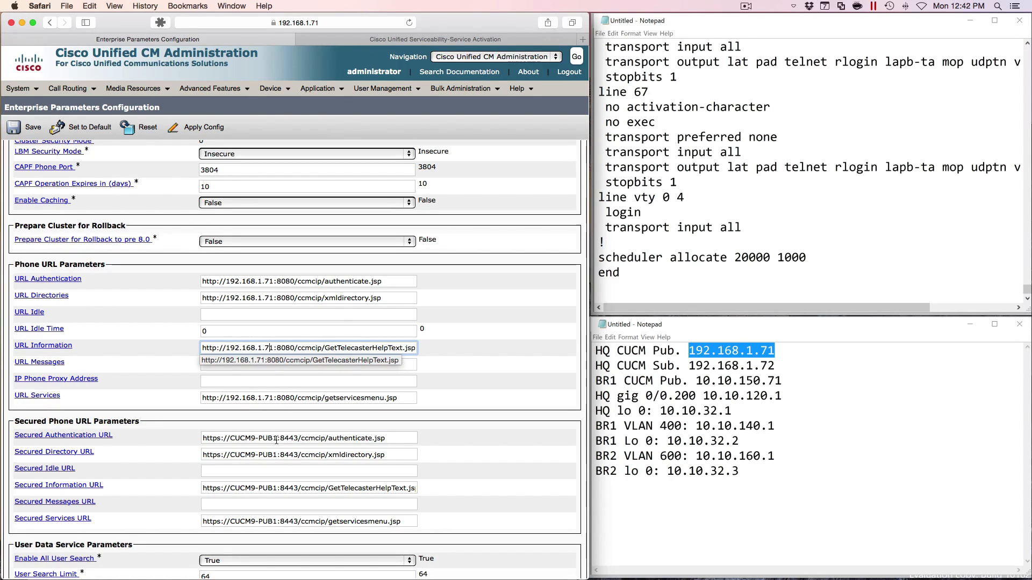
Step: Replace the host name with 192.168.1.71 in the Secured Authentication, Directory, Information and Services URLs
left_click_drag(276, 440, 229, 440)
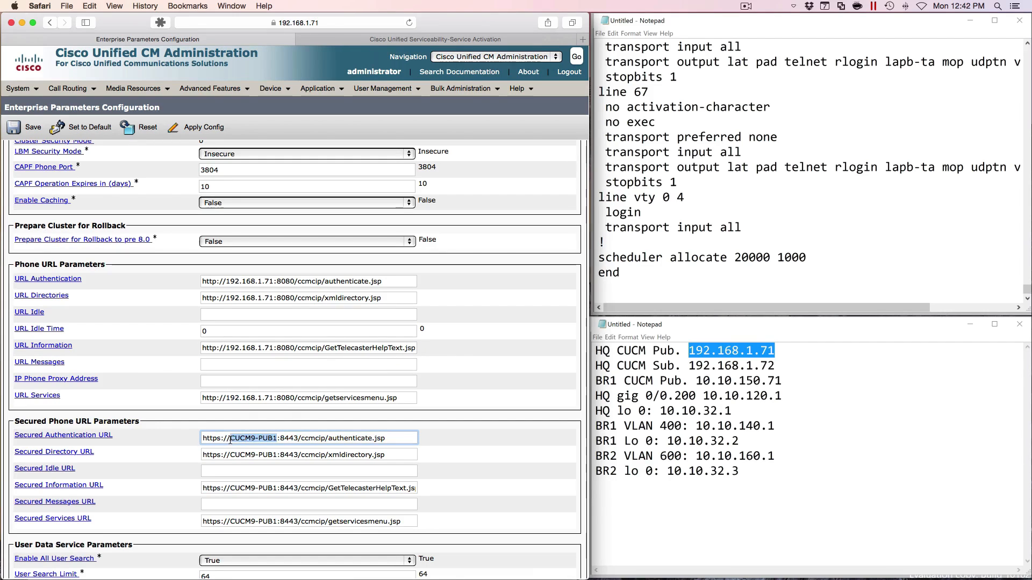
type("192.168.1.71")
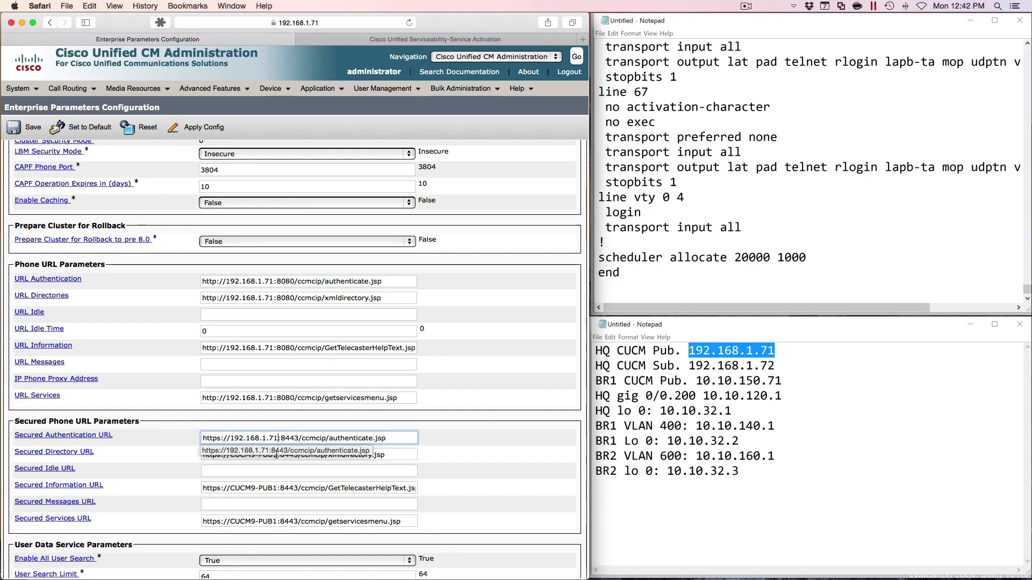
key("Tab")
key("Tab")
left_click_drag(230, 456, 287, 455)
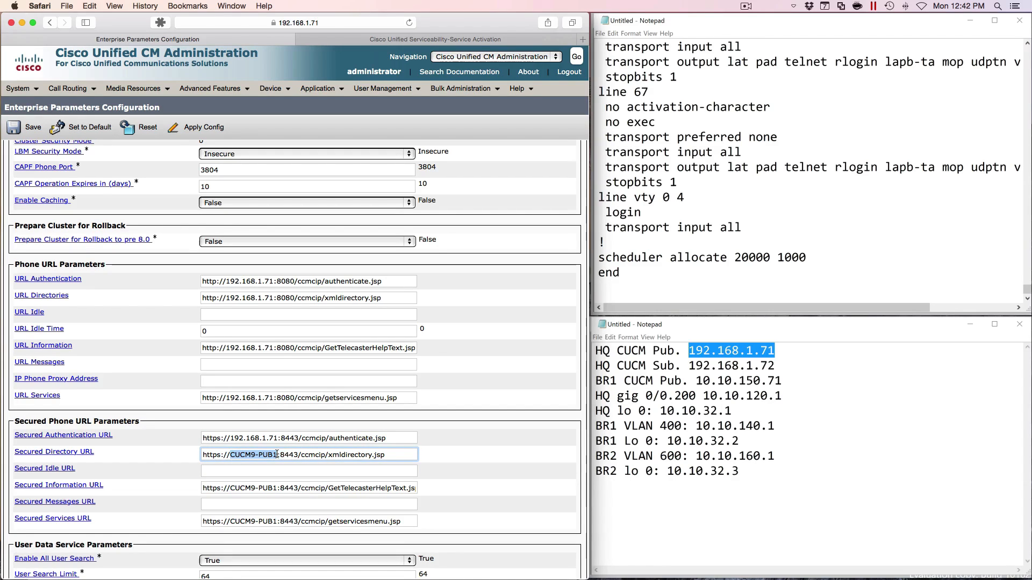
type("192.168.1.71")
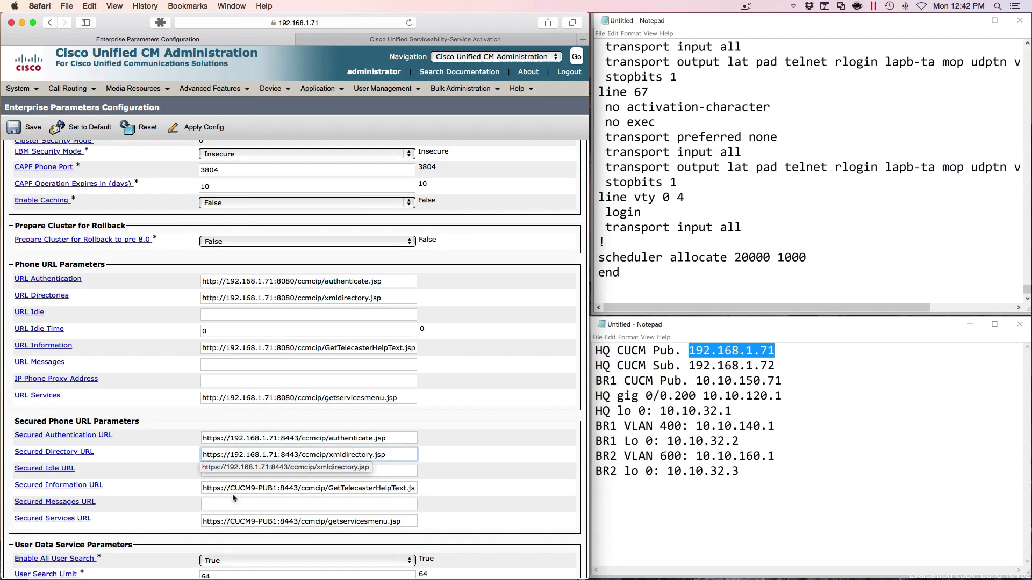
left_click_drag(230, 488, 276, 487)
type("192.168.1.71")
left_click_drag(230, 521, 277, 521)
key("super+v")
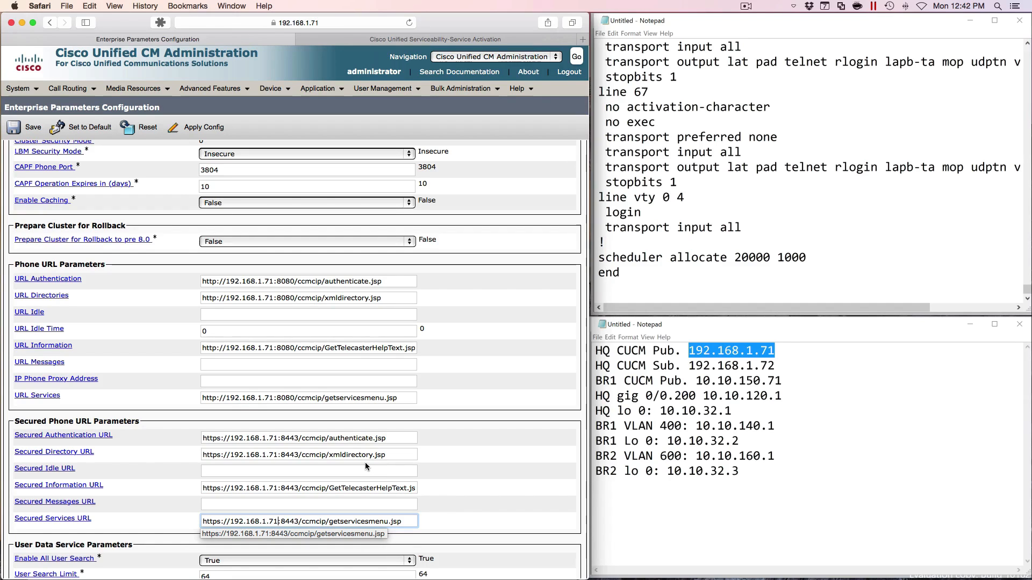
Step: Set the enterprise parameter BLF For Call Lists to Enabled and acknowledge the phone restart notice
scroll(365, 462, "up", 5)
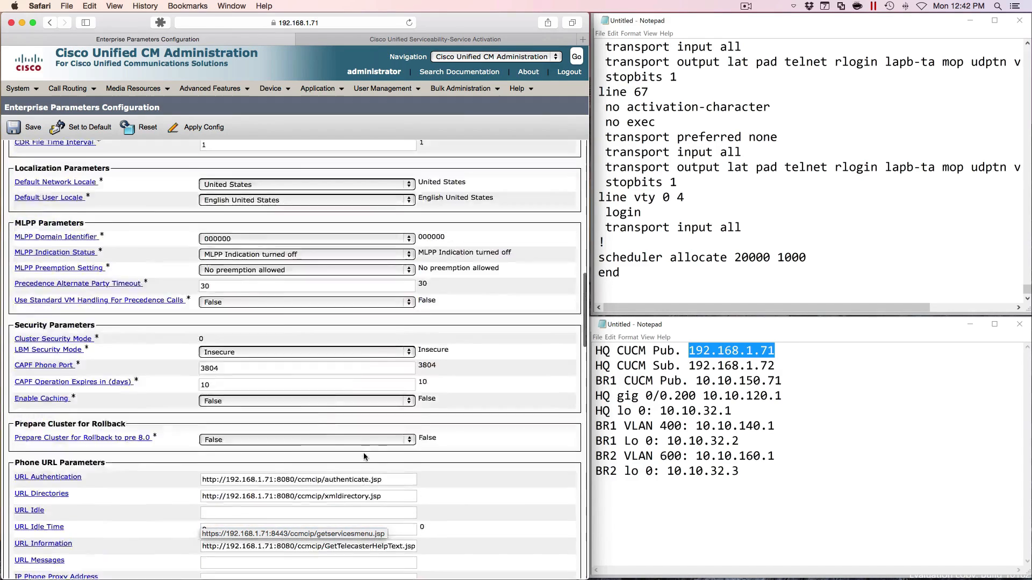
scroll(365, 457, "up", 15)
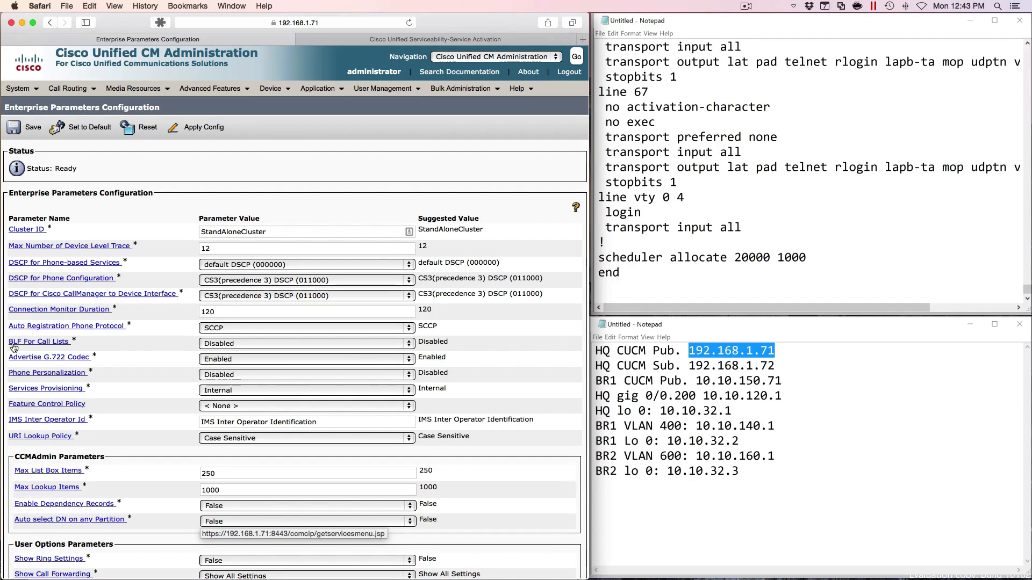
left_click(225, 346)
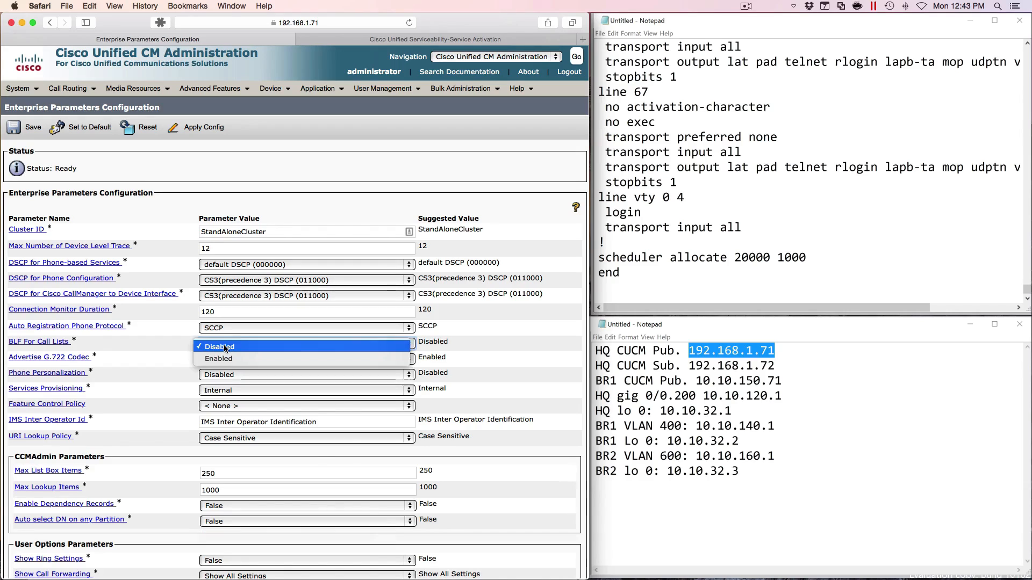
left_click(219, 359)
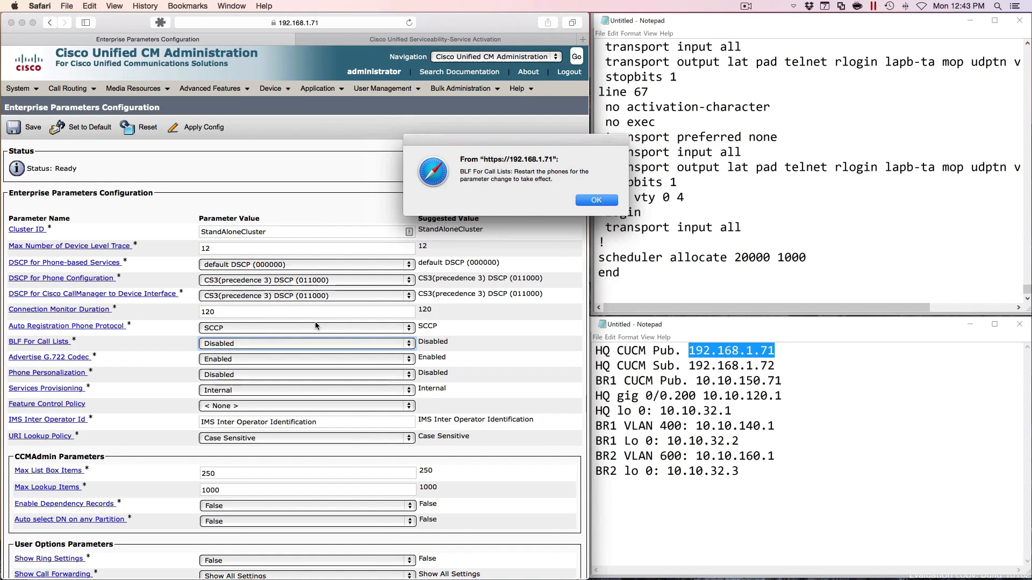
left_click(597, 201)
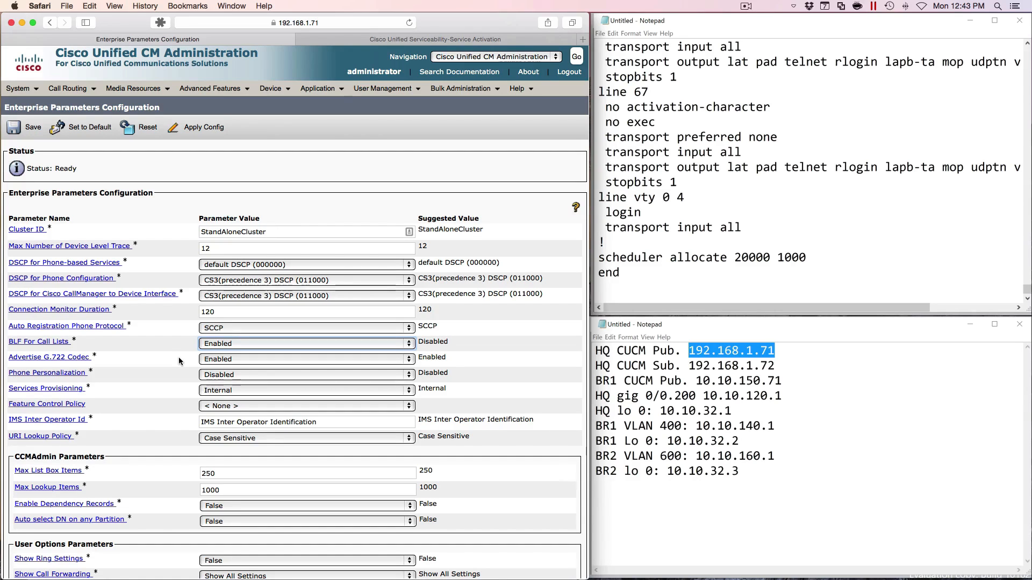
Step: Set the enterprise parameter Advertise G.722 Codec to Disabled and acknowledge the notice
left_click_drag(115, 359, 9, 360)
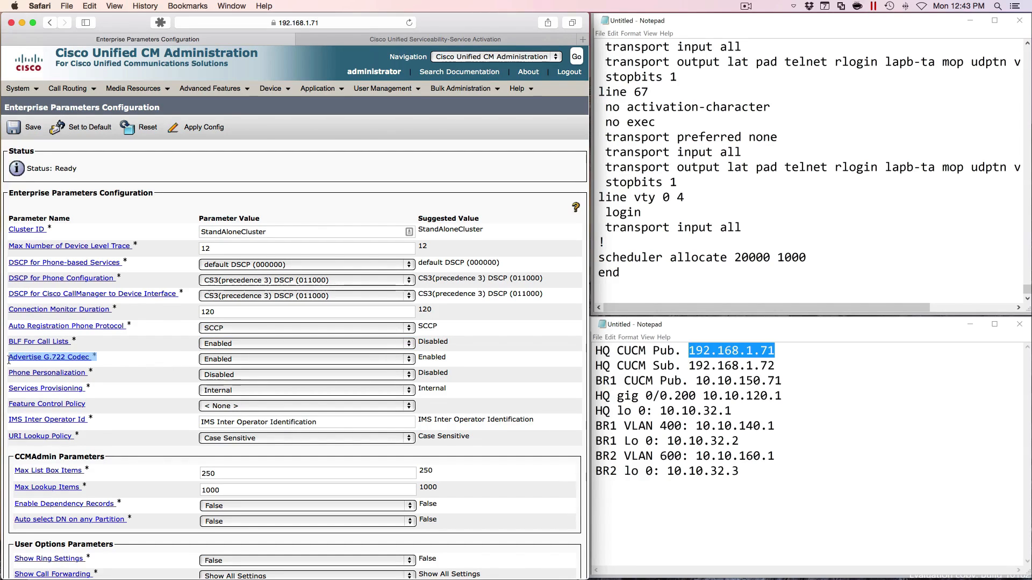
left_click(220, 361)
left_click(221, 348)
left_click(602, 202)
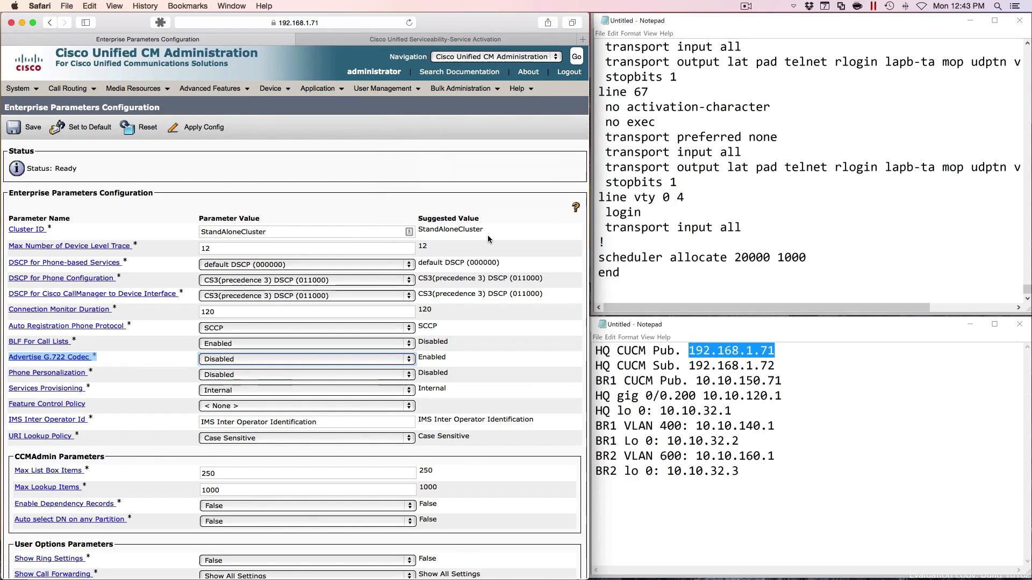
Step: Save the enterprise parameter changes and issue a reset for them
left_click(27, 129)
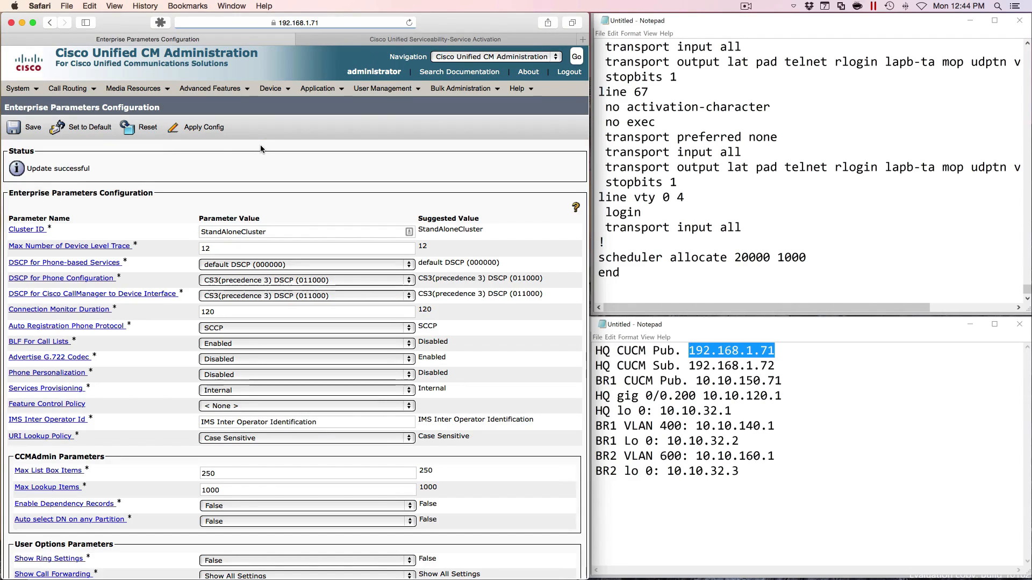
left_click(139, 128)
left_click_drag(526, 141, 371, 140)
left_click(443, 200)
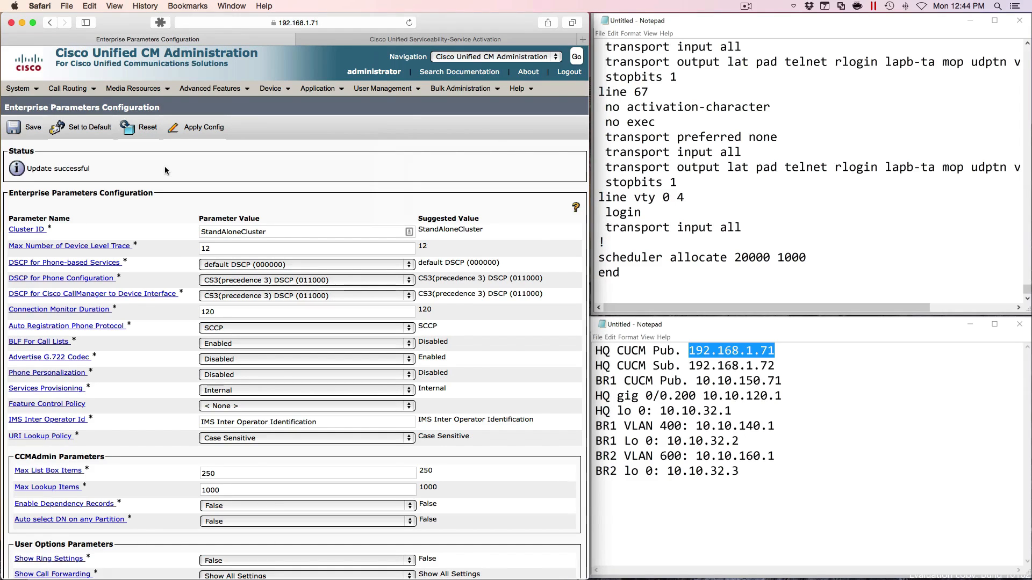
Step: Open the service parameters of Cisco CallManager (Active) on server 192.168.1.71
mouse_move(26, 93)
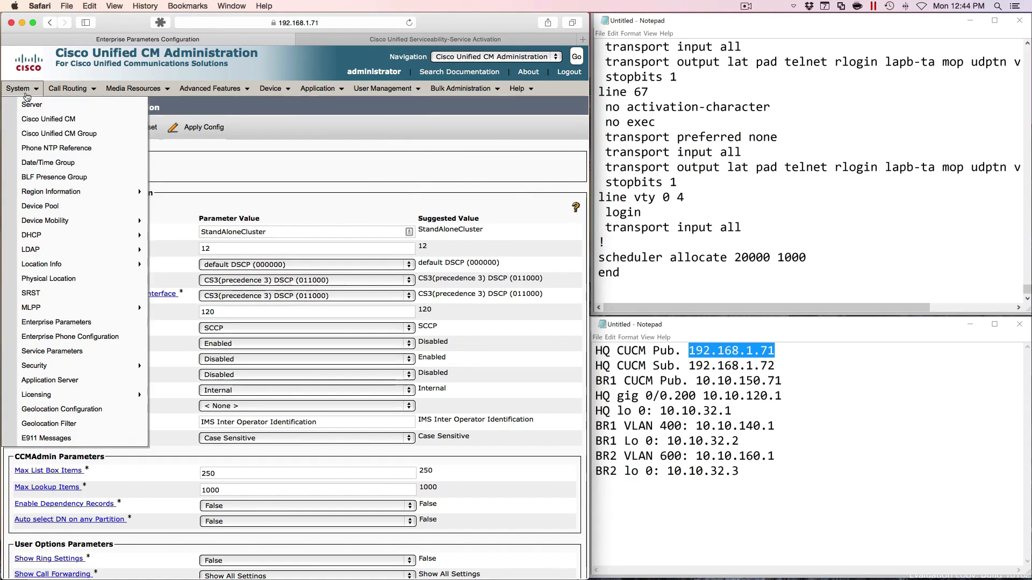
left_click(81, 351)
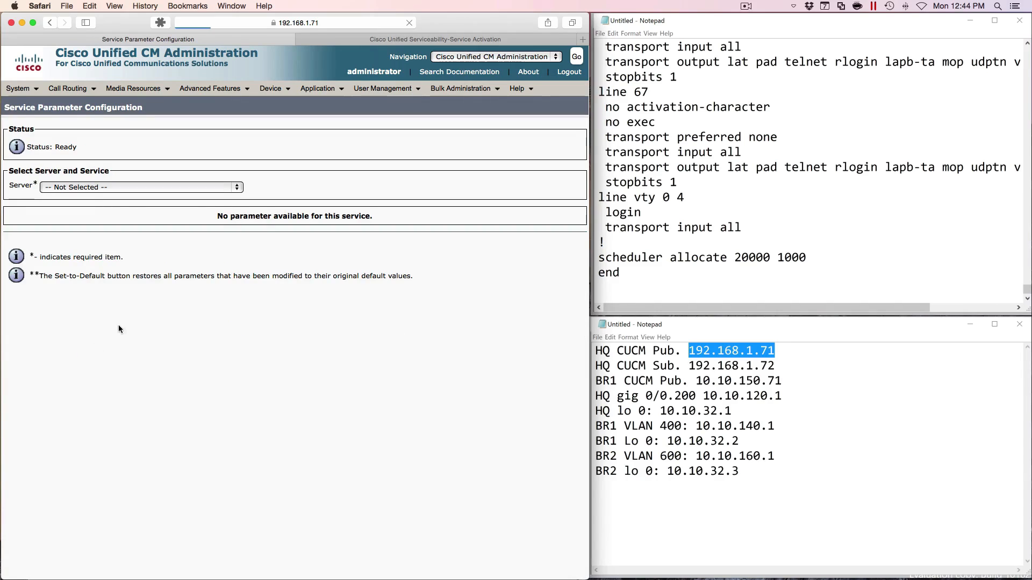
left_click(80, 187)
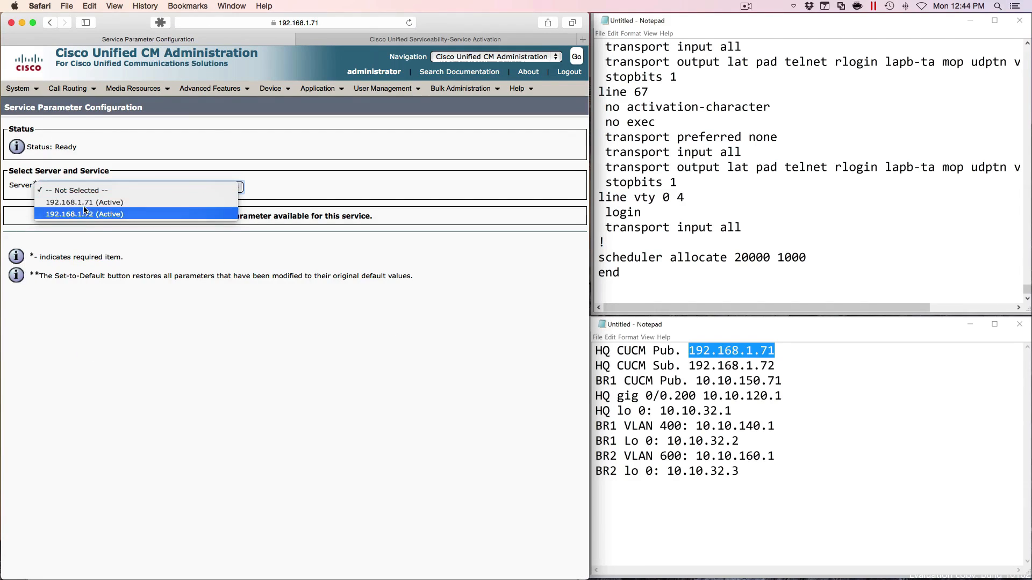
left_click(85, 202)
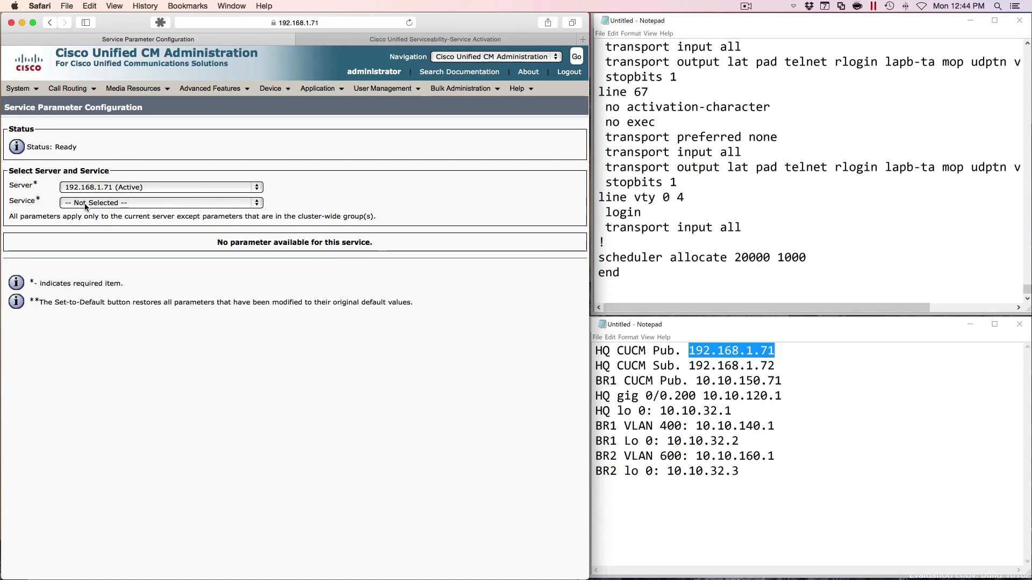
left_click(85, 203)
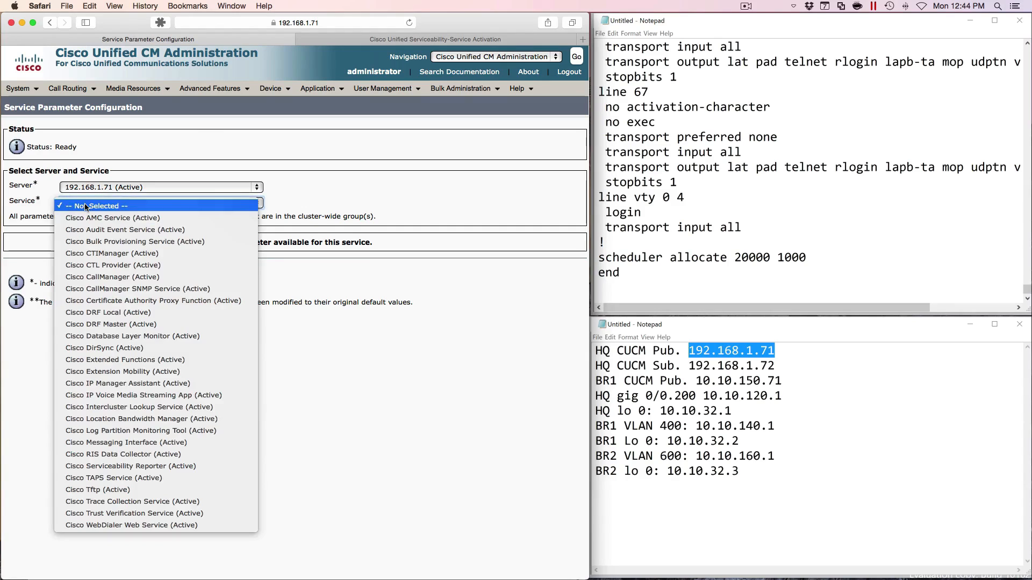
left_click(102, 277)
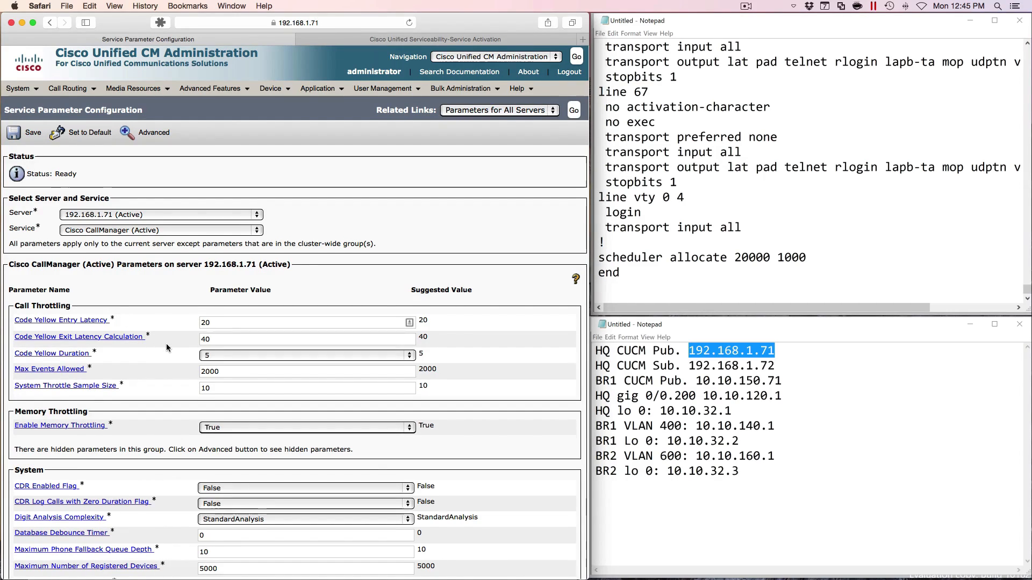
Step: Set the T302 Timer service parameter to 3000 and acknowledge the SIP phone reset notice
scroll(166, 347, "down", 5)
scroll(166, 347, "down", 8)
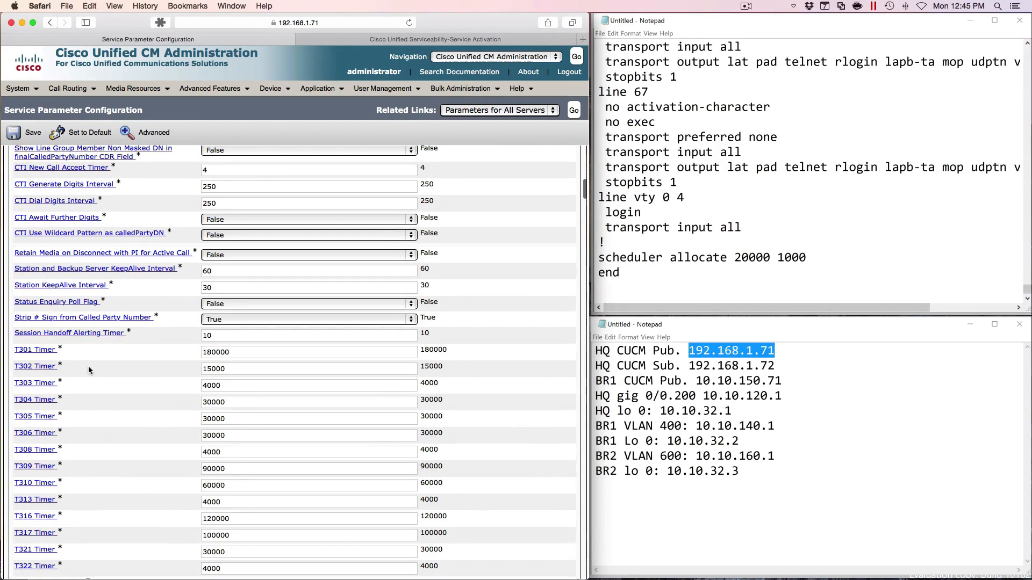
left_click_drag(86, 366, 16, 366)
left_click(95, 366)
left_click_drag(240, 369, 207, 369)
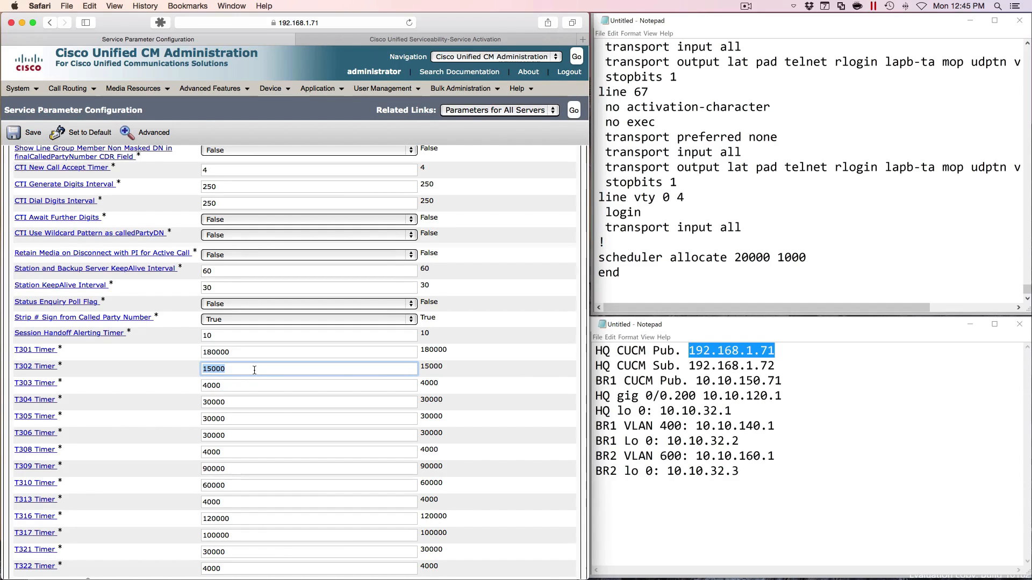
type("30")
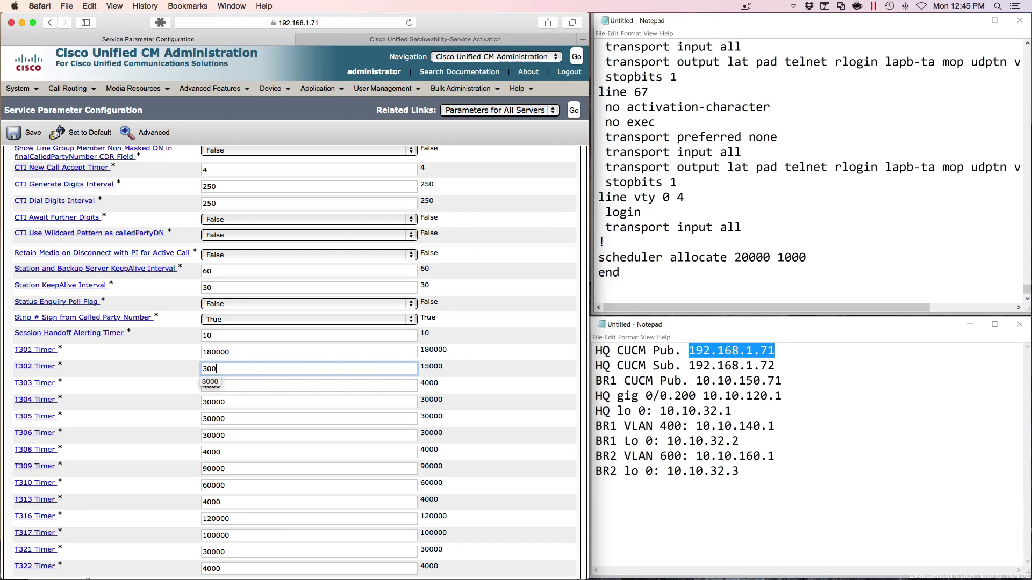
left_click(460, 364)
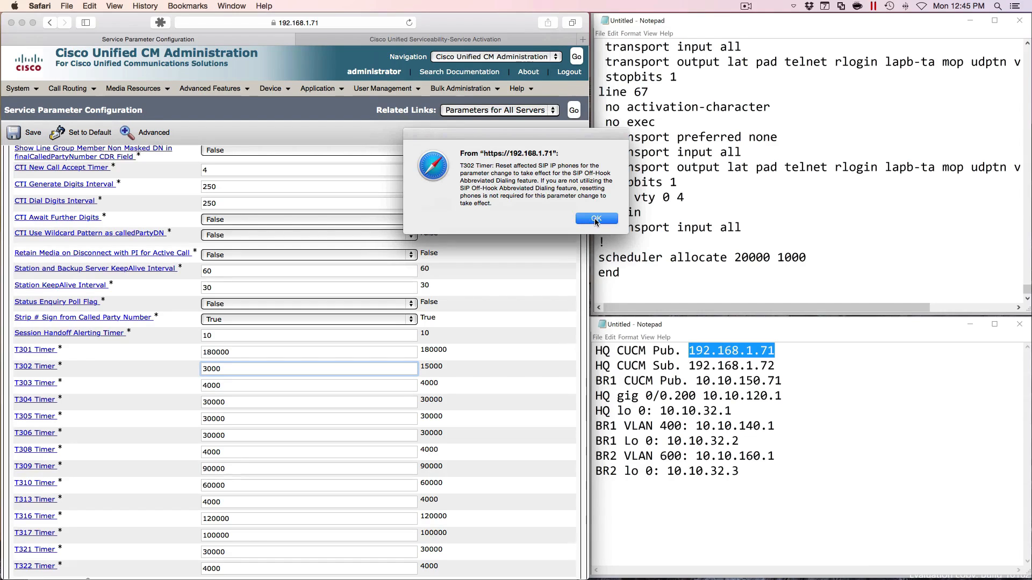
left_click(596, 218)
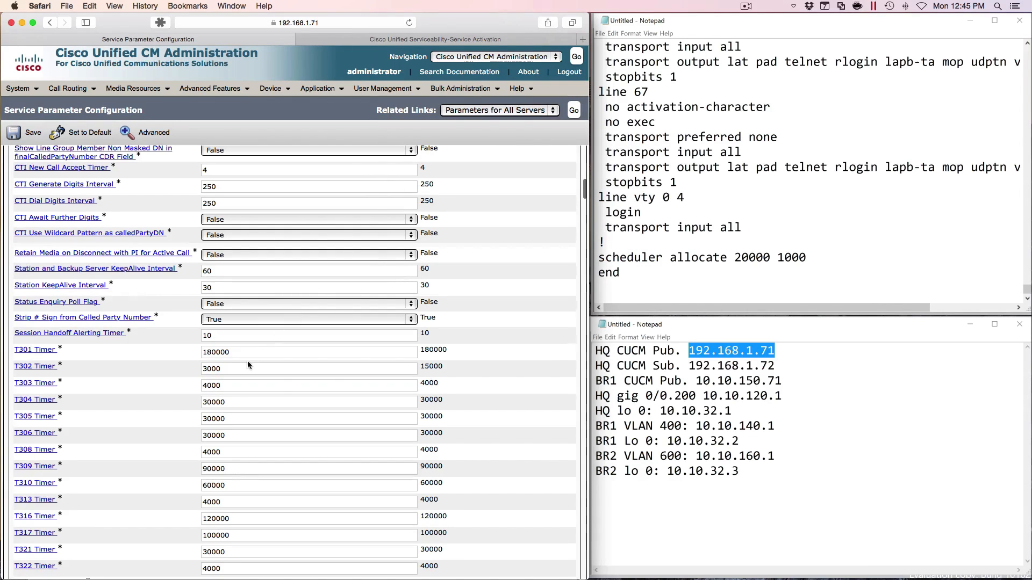
Step: Set the H225 T302 Timer to 3000 in the clusterwide H323 device parameters
scroll(235, 366, "down", 15)
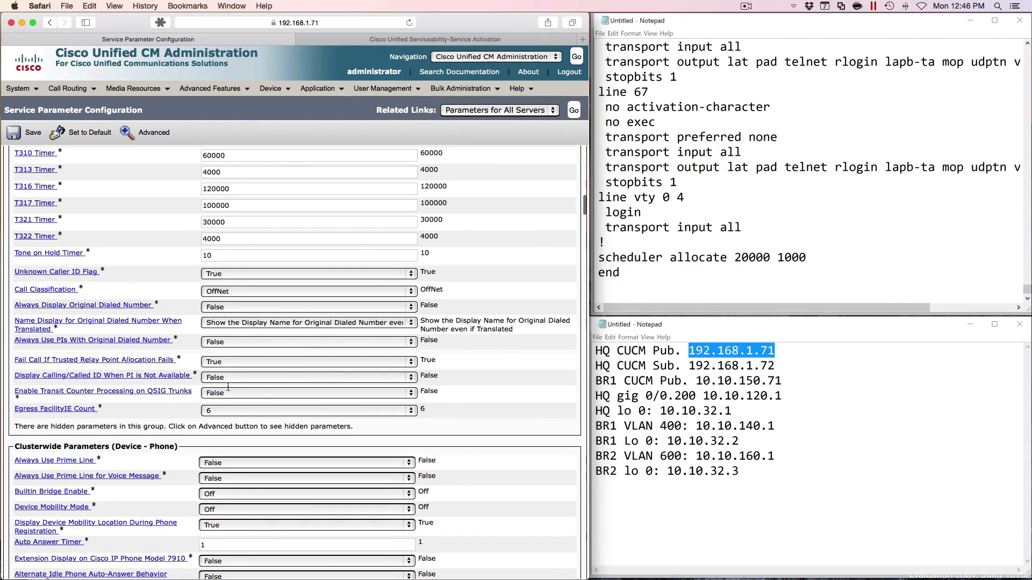
scroll(227, 386, "down", 10)
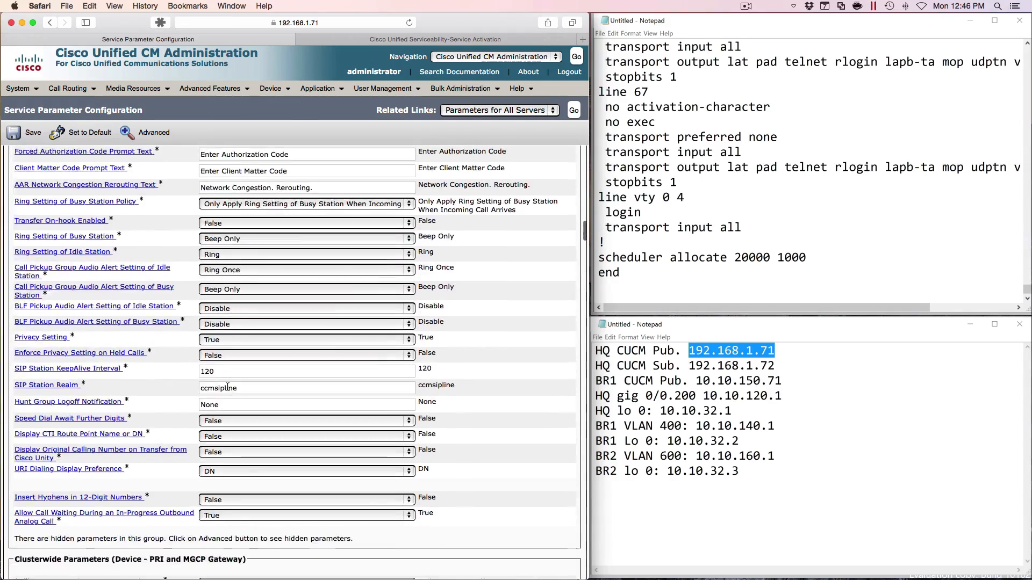
scroll(227, 387, "down", 10)
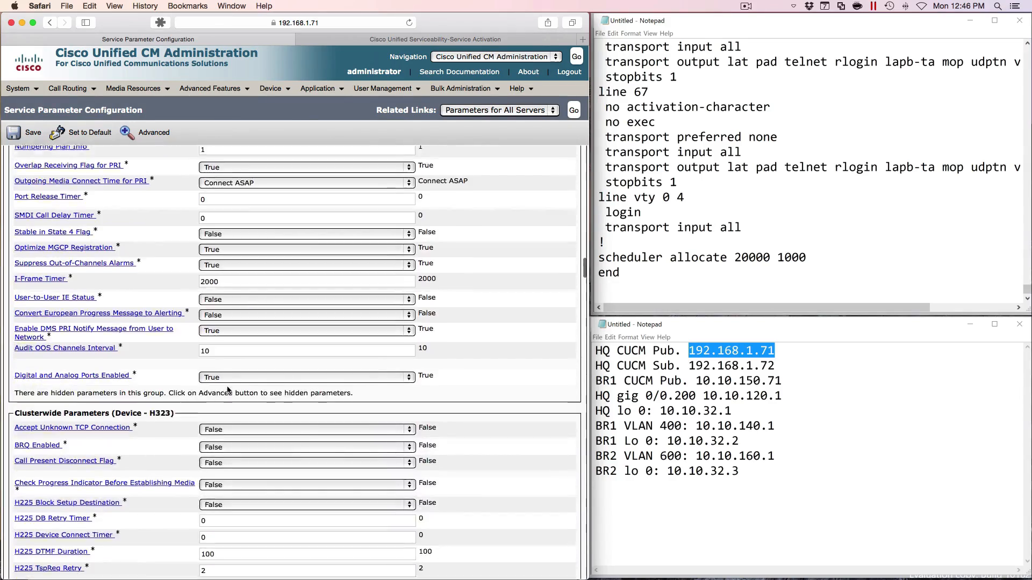
scroll(227, 386, "down", 2)
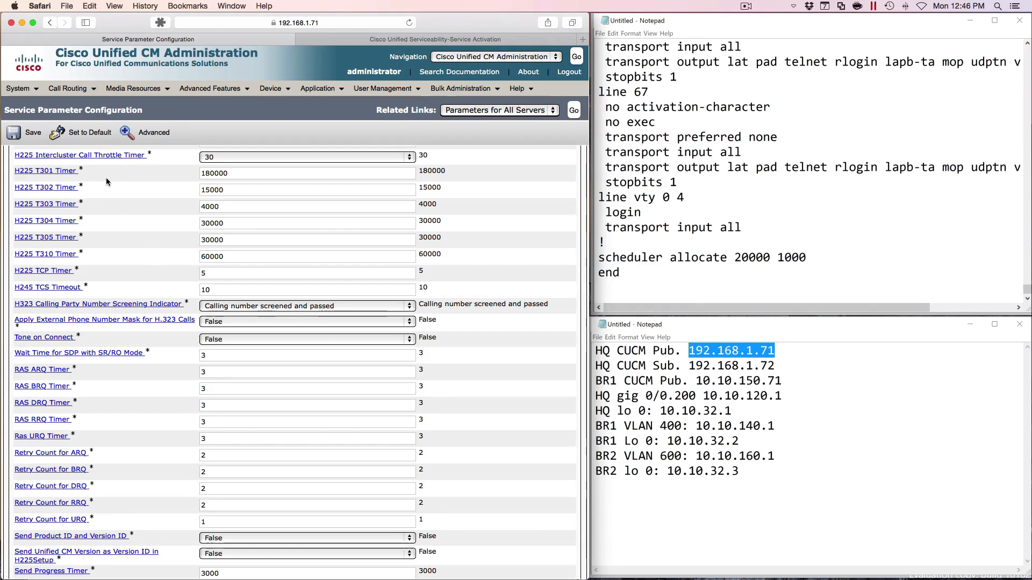
left_click_drag(85, 188, 16, 188)
left_click_drag(232, 189, 182, 188)
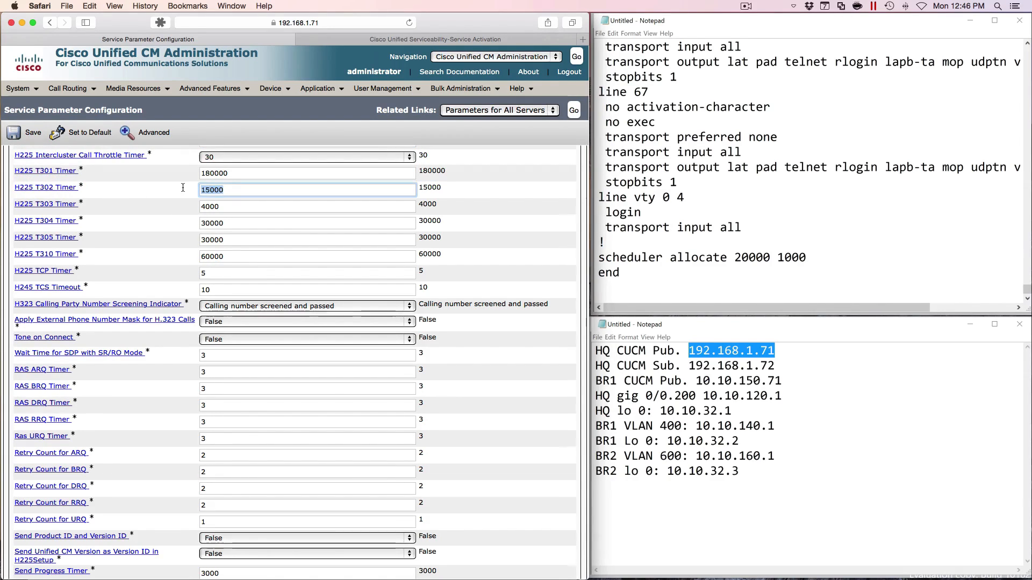
type("300")
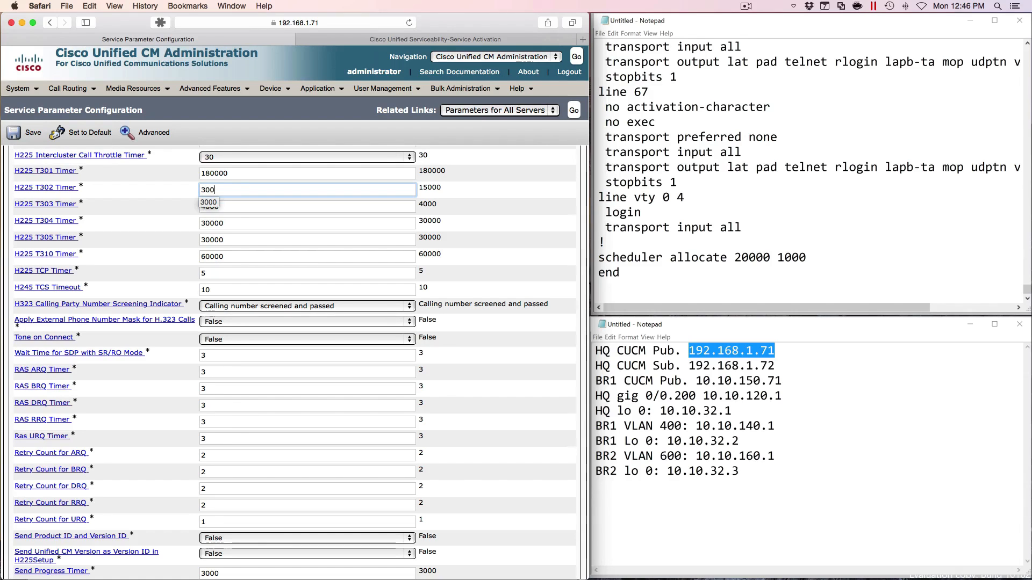
type("0")
left_click(182, 192)
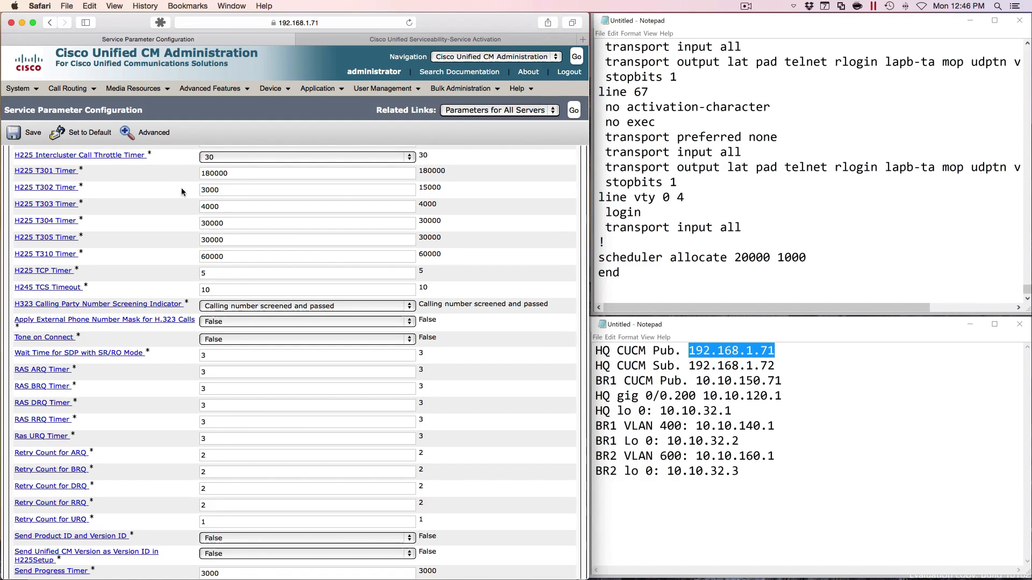
Step: In the clusterwide Route Plan parameters, set Stop Routing on Unallocated Number Flag and Stop Routing on User Busy Flag to False
scroll(158, 328, "down", 10)
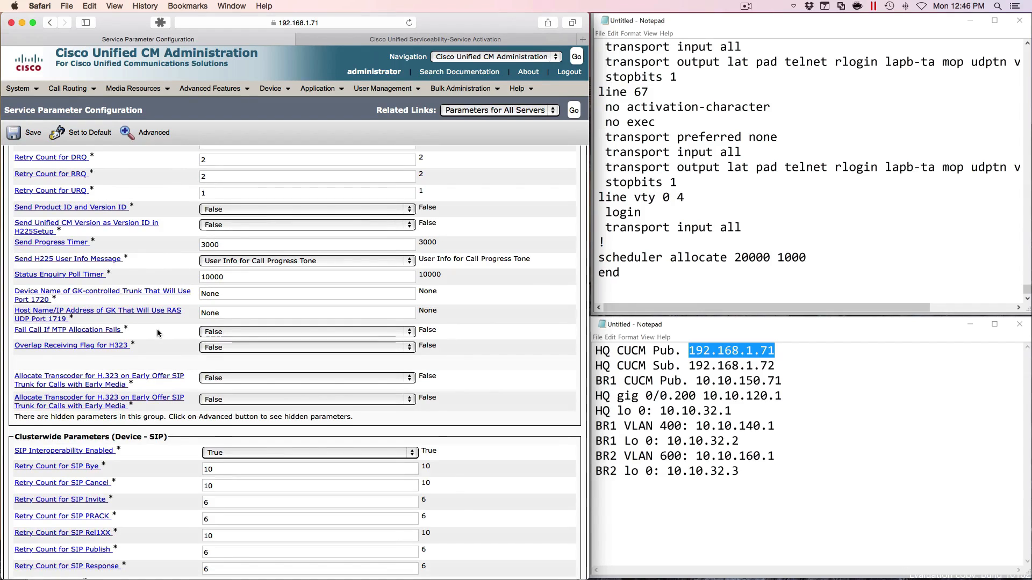
scroll(157, 329, "down", 5)
scroll(157, 330, "down", 12)
scroll(155, 334, "down", 8)
scroll(156, 334, "down", 7)
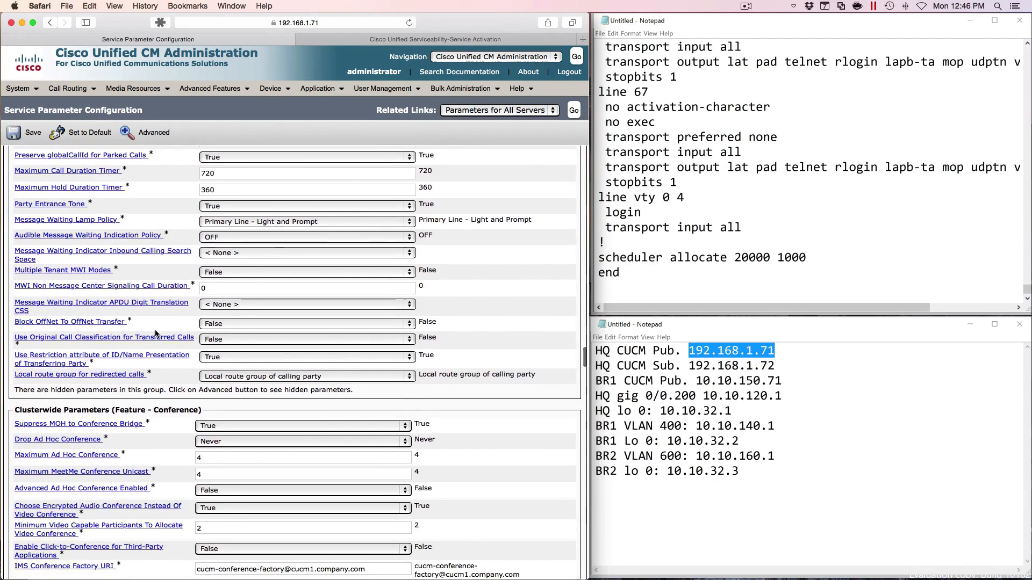
scroll(156, 333, "down", 4)
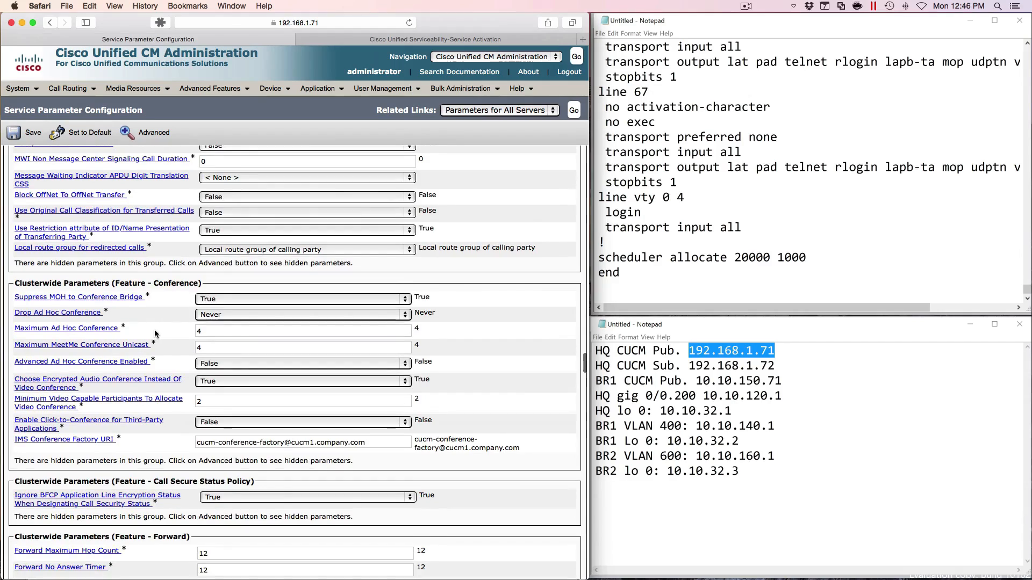
scroll(155, 332, "down", 10)
scroll(154, 333, "down", 20)
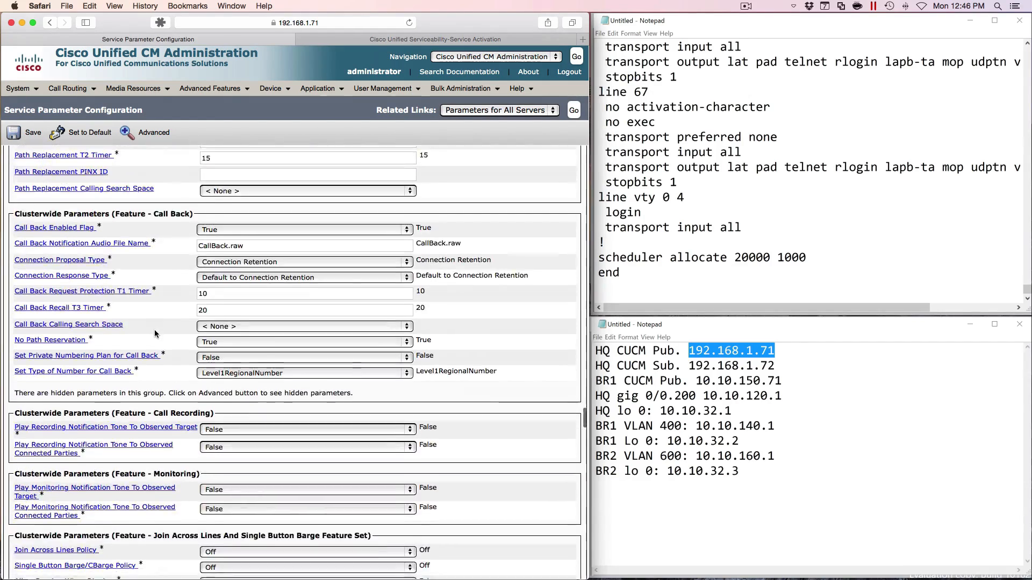
scroll(155, 333, "down", 20)
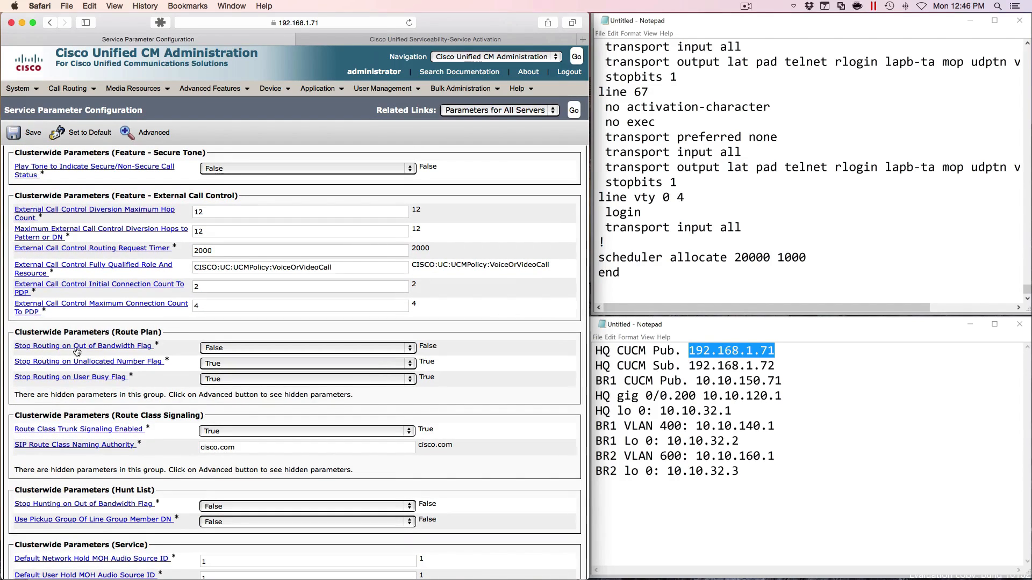
left_click(230, 364)
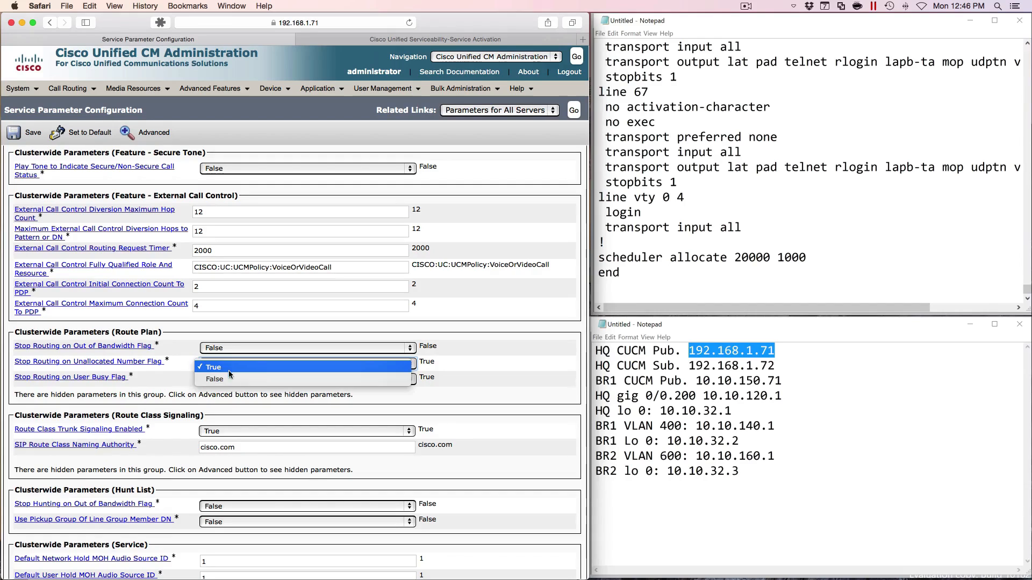
left_click(228, 376)
left_click(226, 380)
left_click(225, 395)
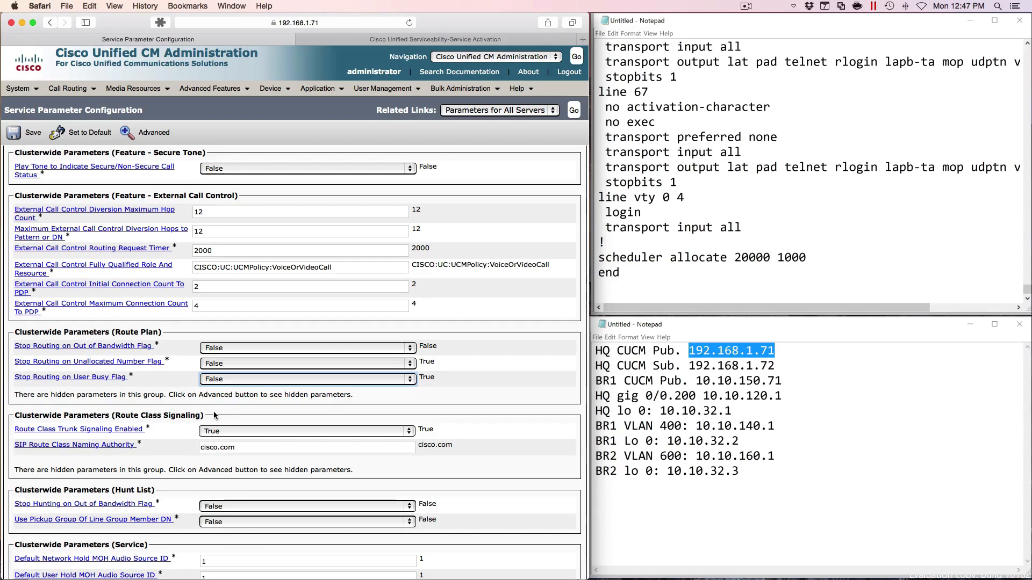
scroll(178, 446, "down", 3)
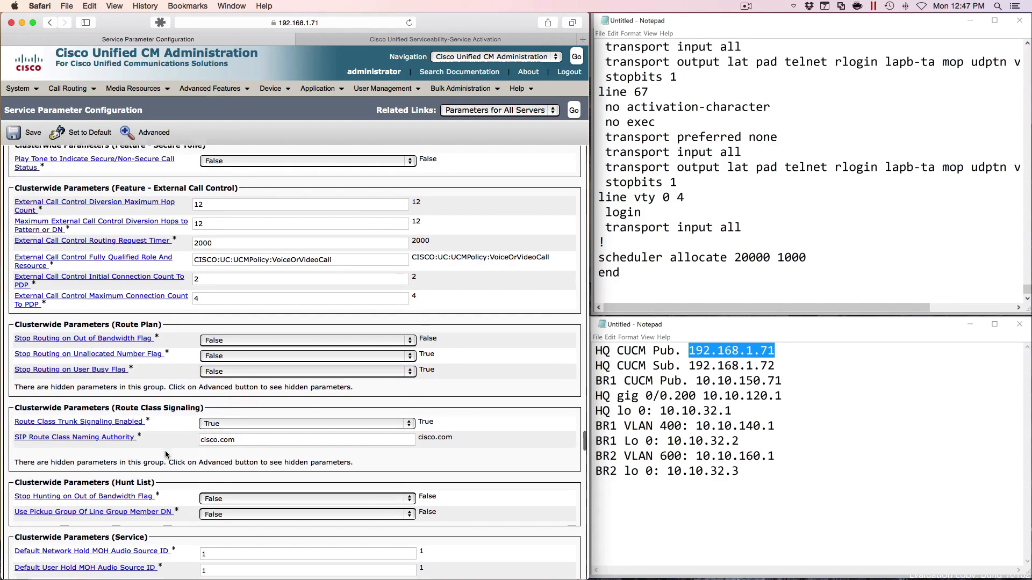
Step: Set G.722 Codec Enabled to Disabled in the clusterwide Location and Region parameters
scroll(165, 455, "down", 1)
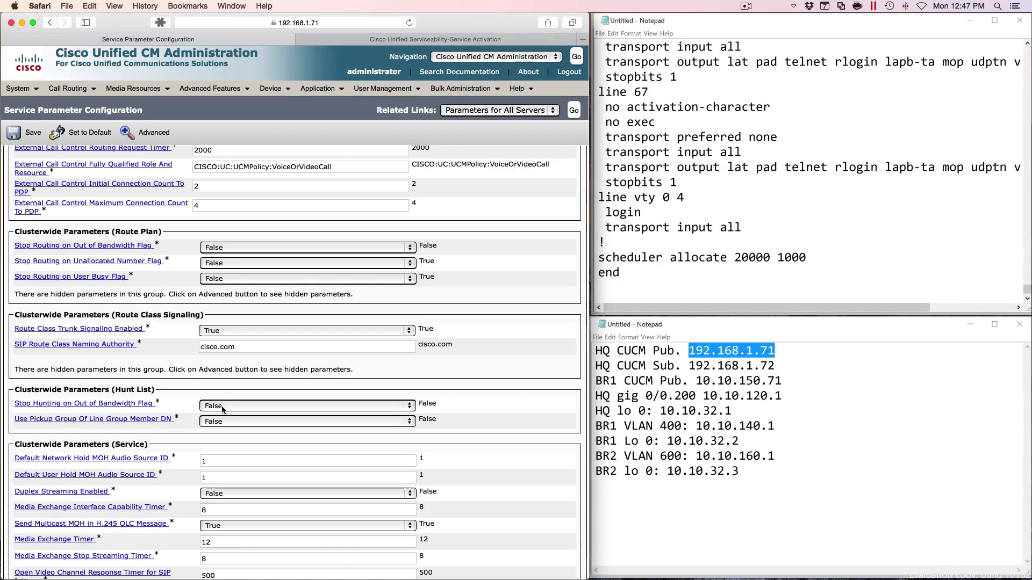
scroll(222, 403, "down", 10)
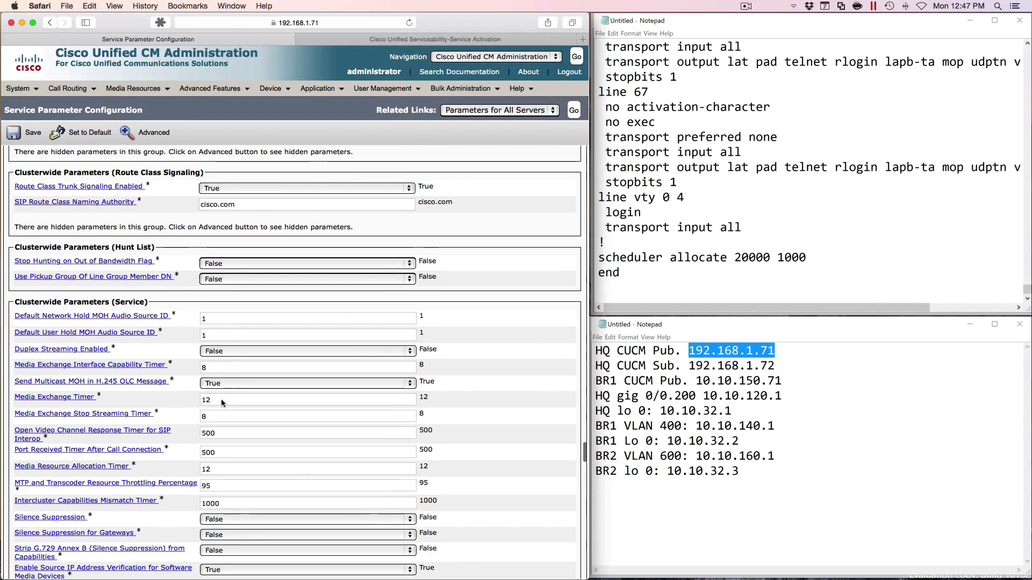
scroll(221, 400, "down", 2)
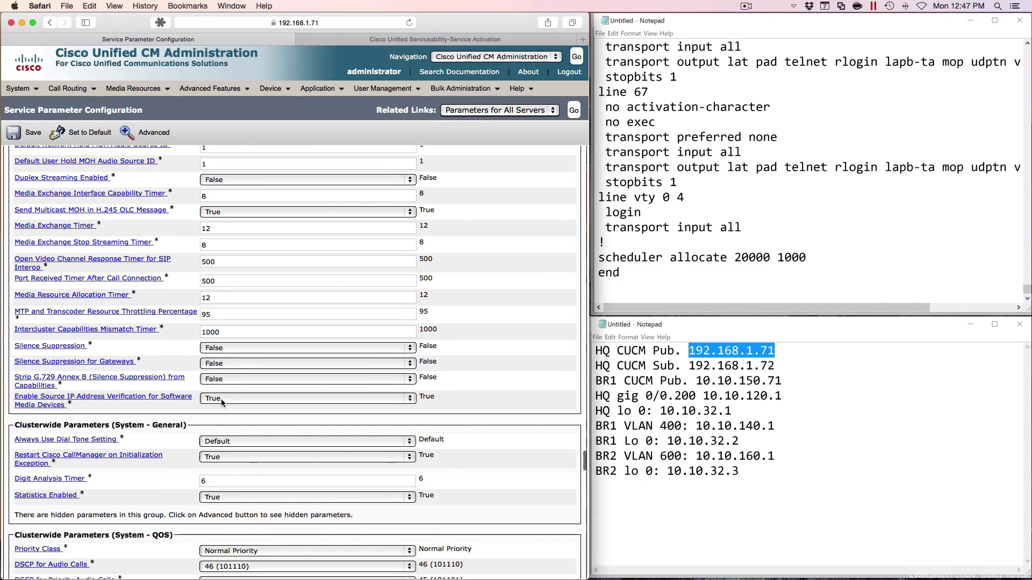
scroll(221, 401, "down", 13)
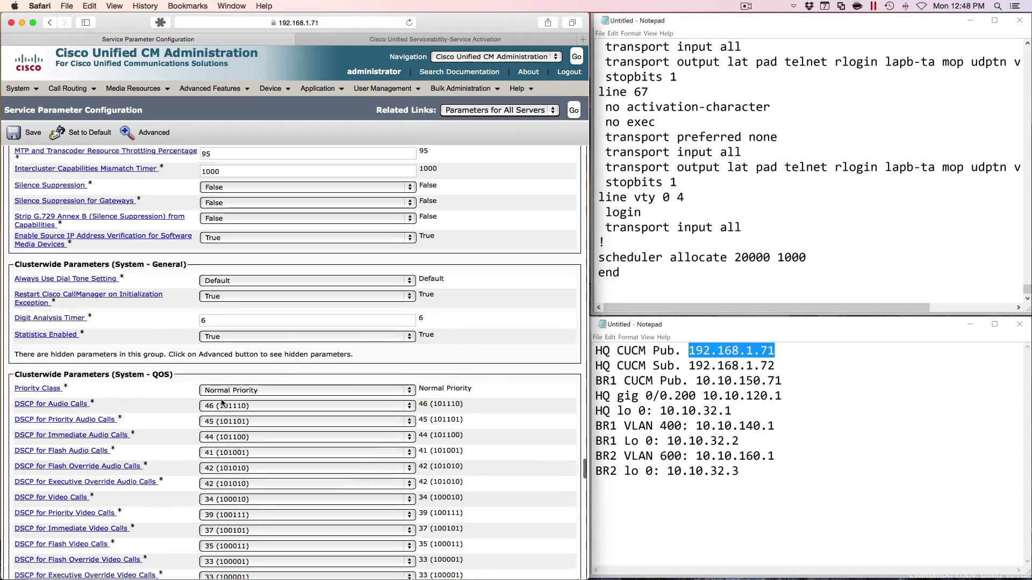
scroll(222, 402, "down", 20)
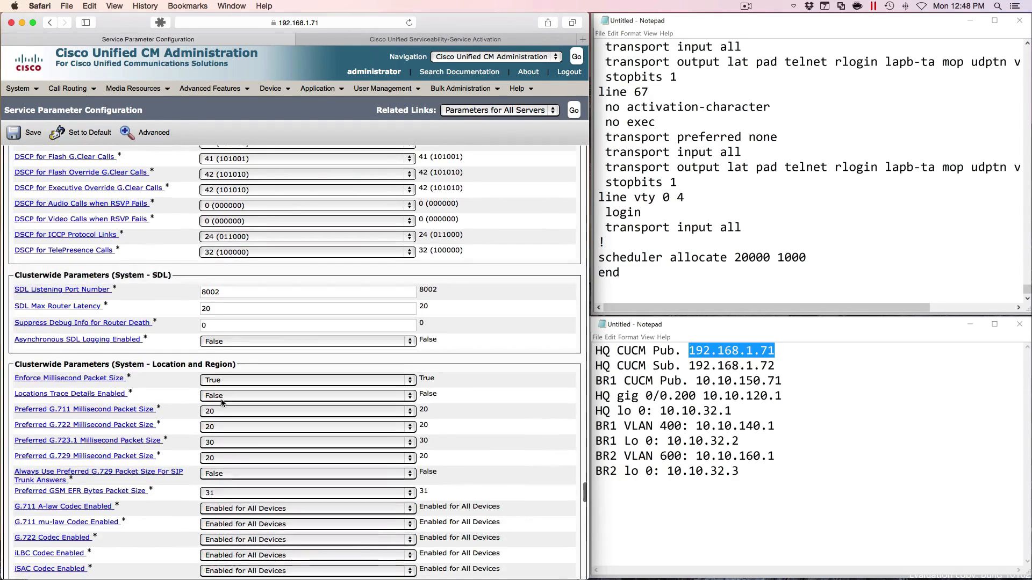
left_click_drag(97, 342, 20, 344)
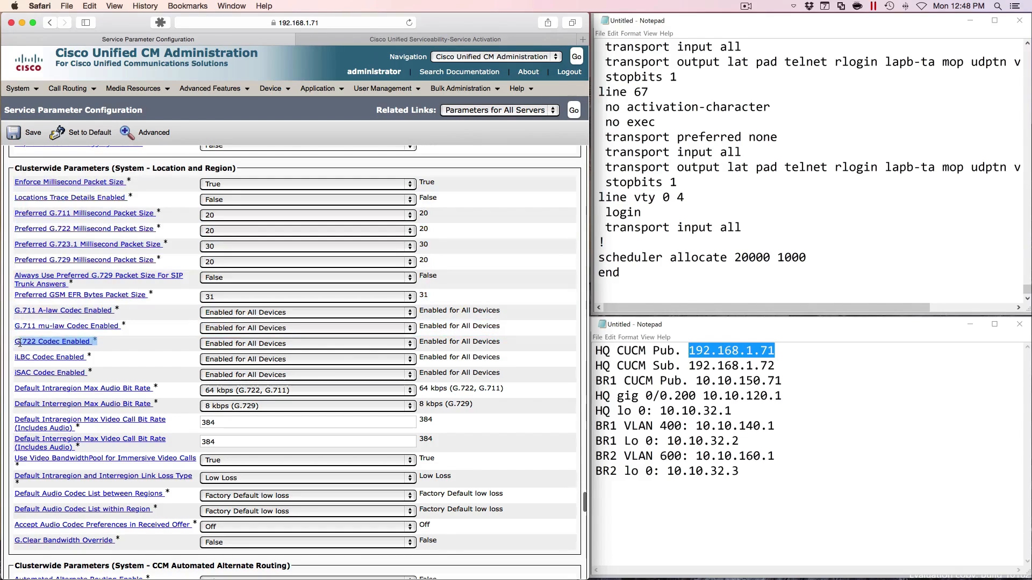
left_click(235, 345)
left_click(235, 371)
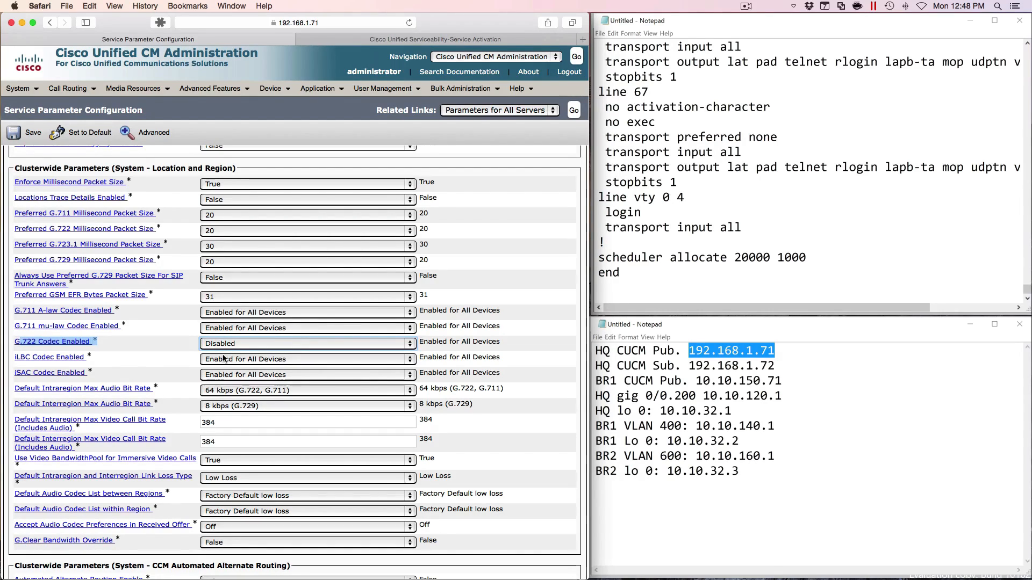
Step: Set Default Interregion Max Audio Bit Rate to 16 kbps (iLBC, G.728) and Automated Alternate Routing Enable to True
left_click(240, 407)
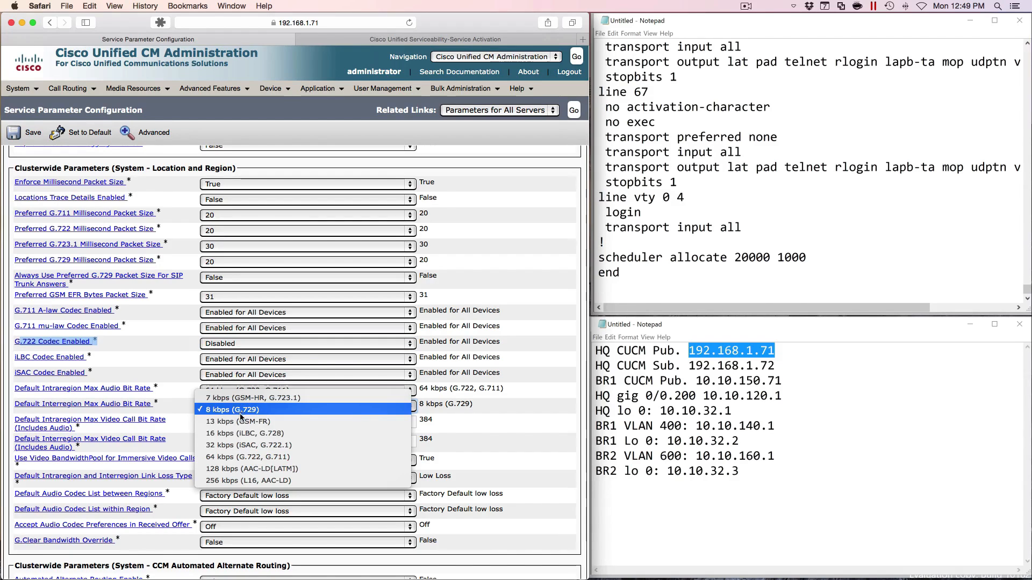
left_click(253, 433)
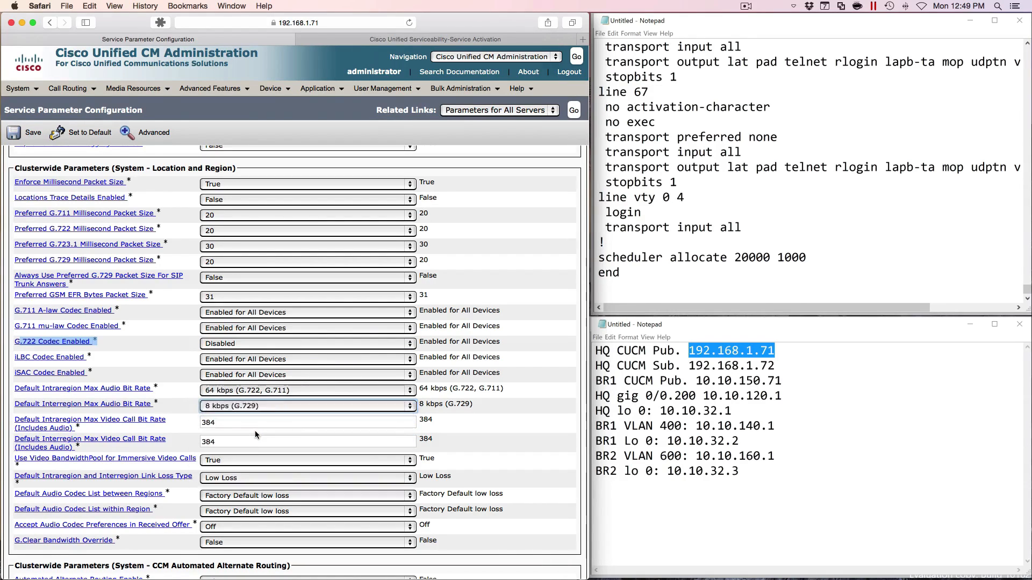
scroll(254, 434, "down", 5)
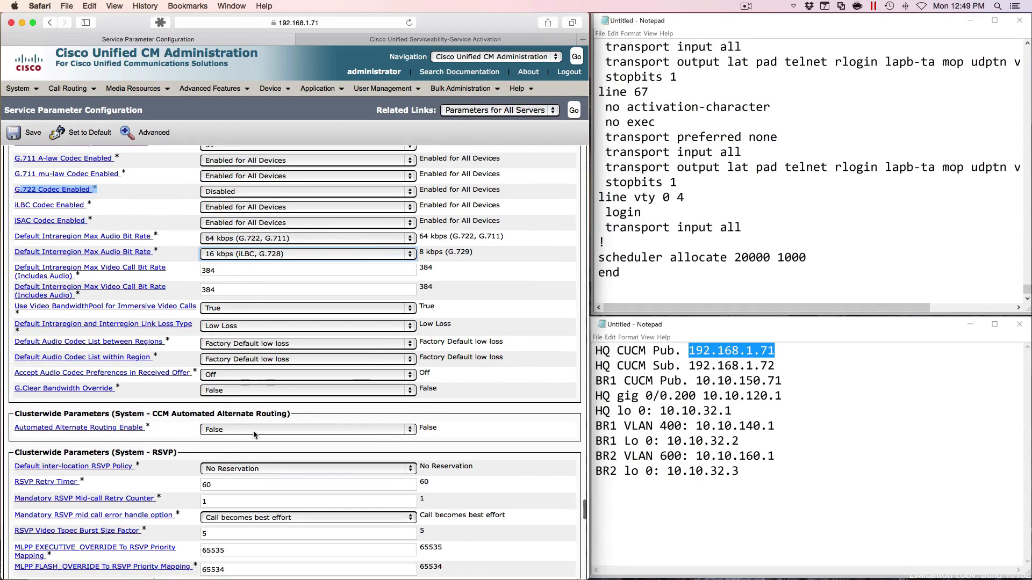
left_click(249, 428)
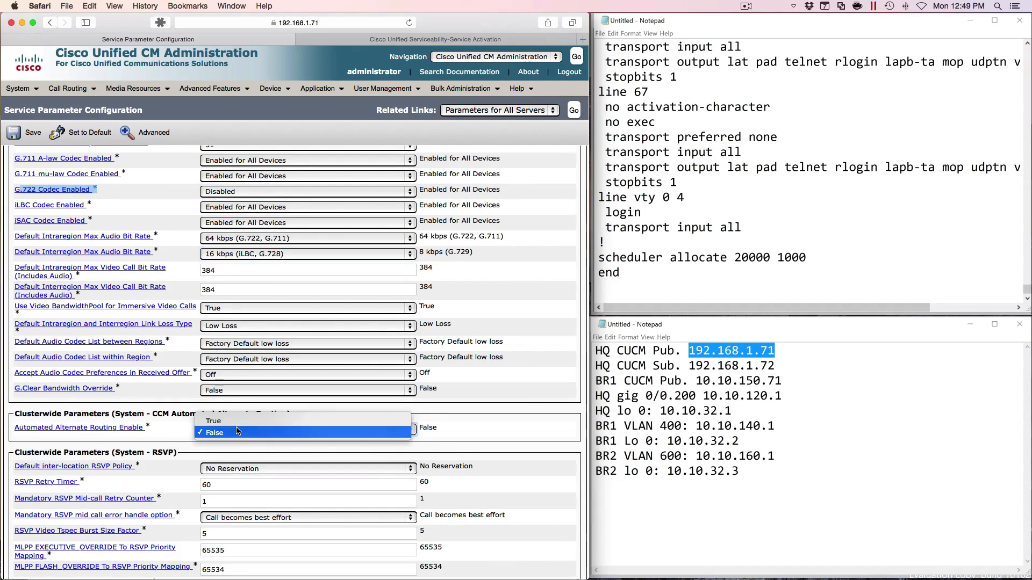
left_click(236, 421)
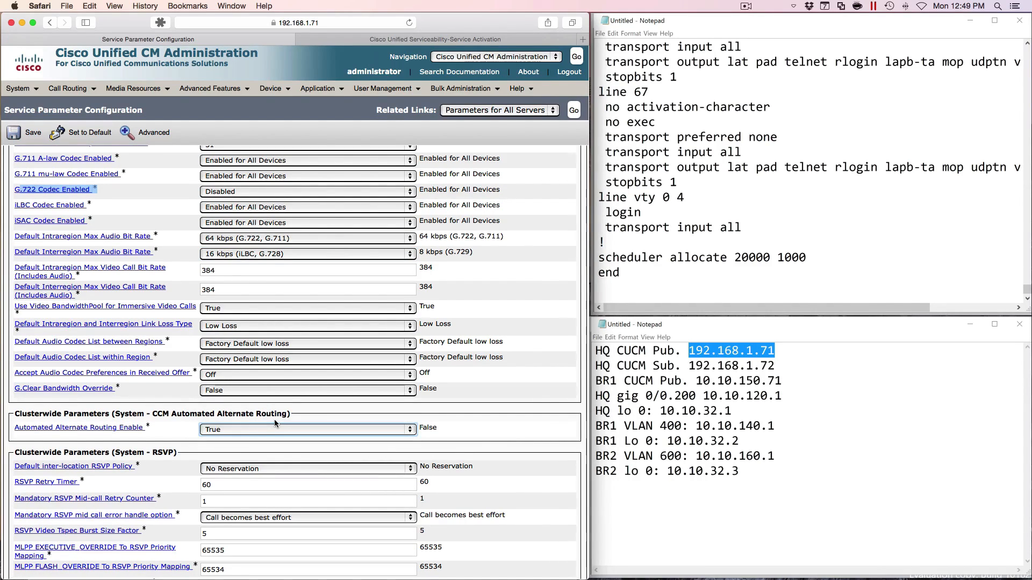
Step: In the clusterwide Mobility parameters, set Enable Enterprise Feature Access and Enable Mobile Voice Access to True
scroll(276, 418, "down", 10)
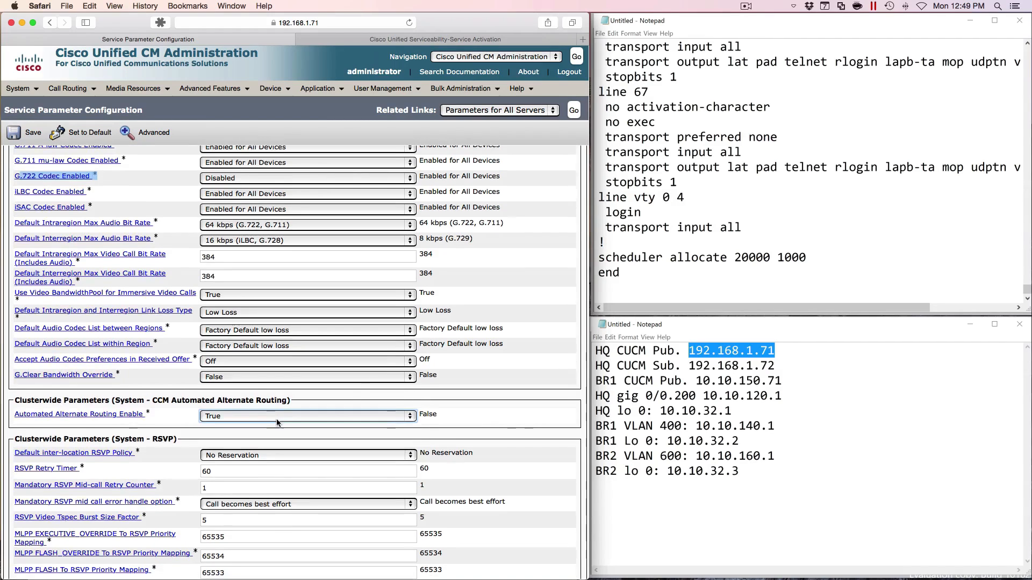
scroll(277, 419, "down", 10)
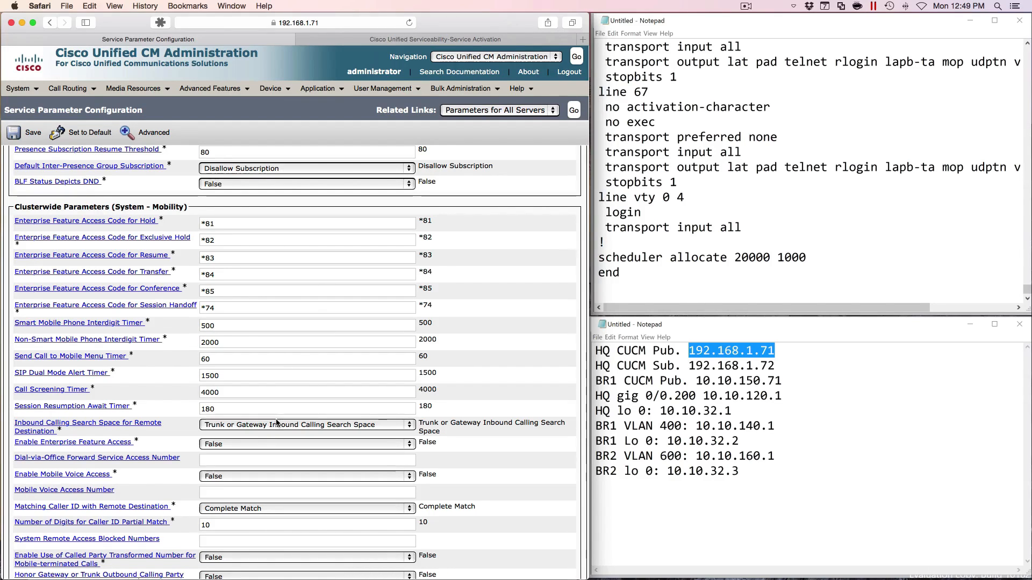
scroll(266, 431, "down", 2)
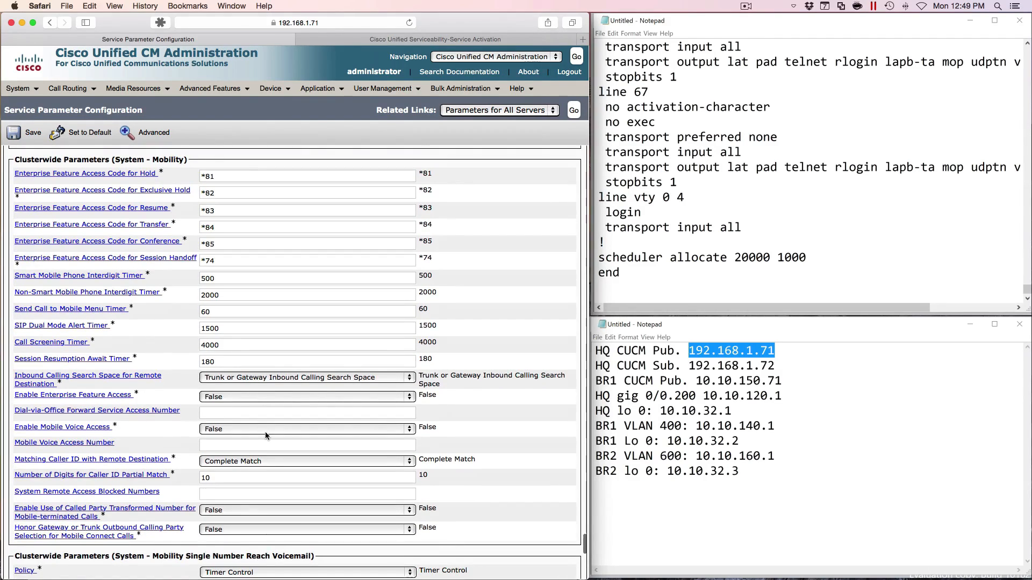
scroll(258, 397, "down", 1)
left_click(257, 398)
left_click(251, 388)
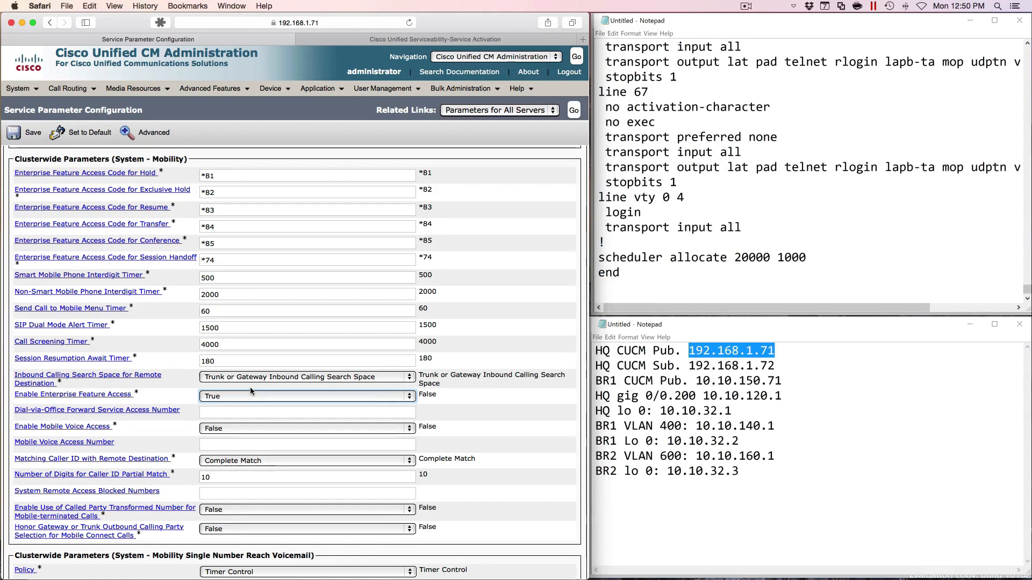
left_click(224, 429)
left_click(227, 421)
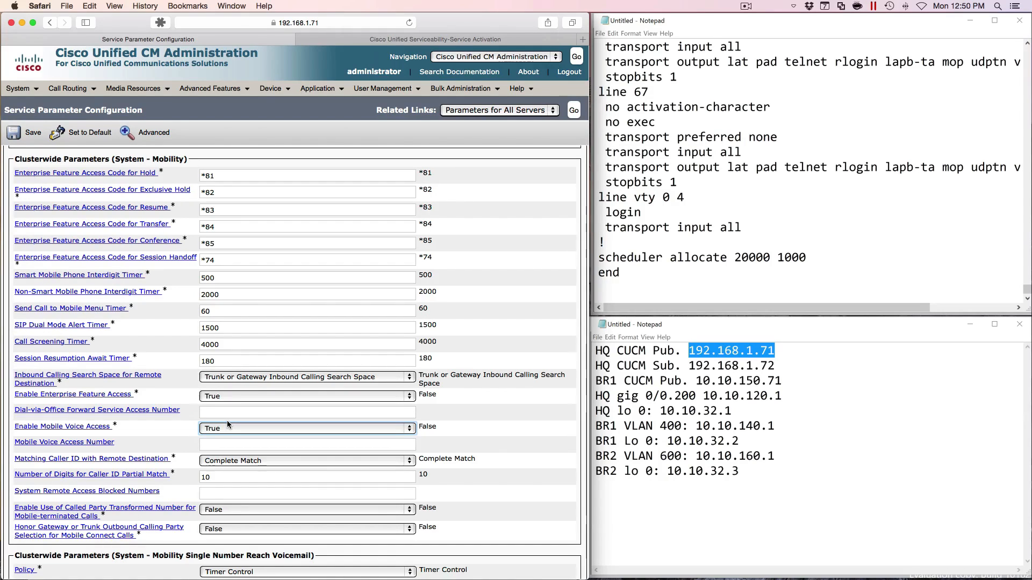
Step: Set Matching Caller ID with Remote Destination to Partial Match with 7 digits, and save the service parameters
scroll(227, 420, "down", 3)
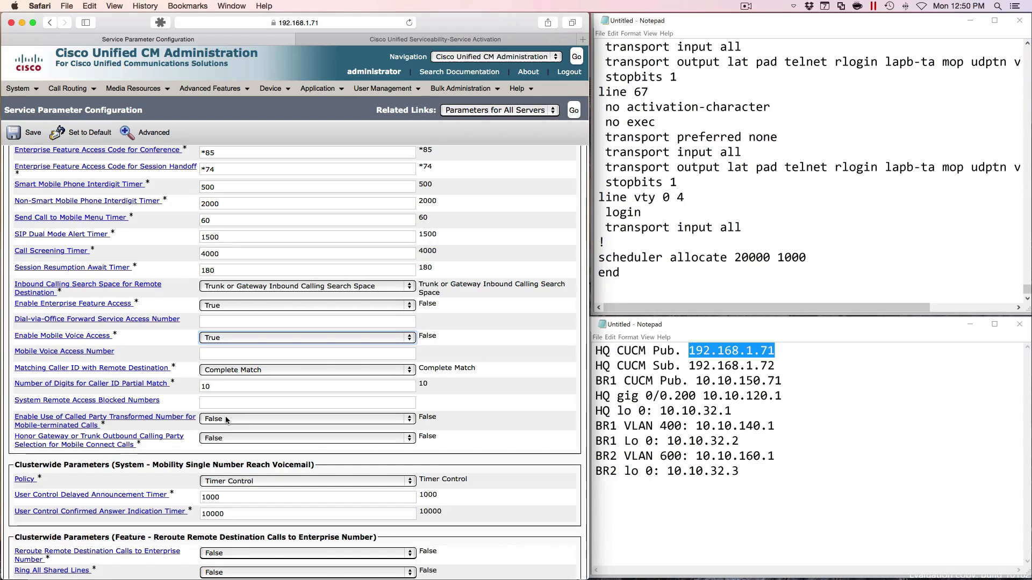
left_click(234, 372)
left_click(230, 383)
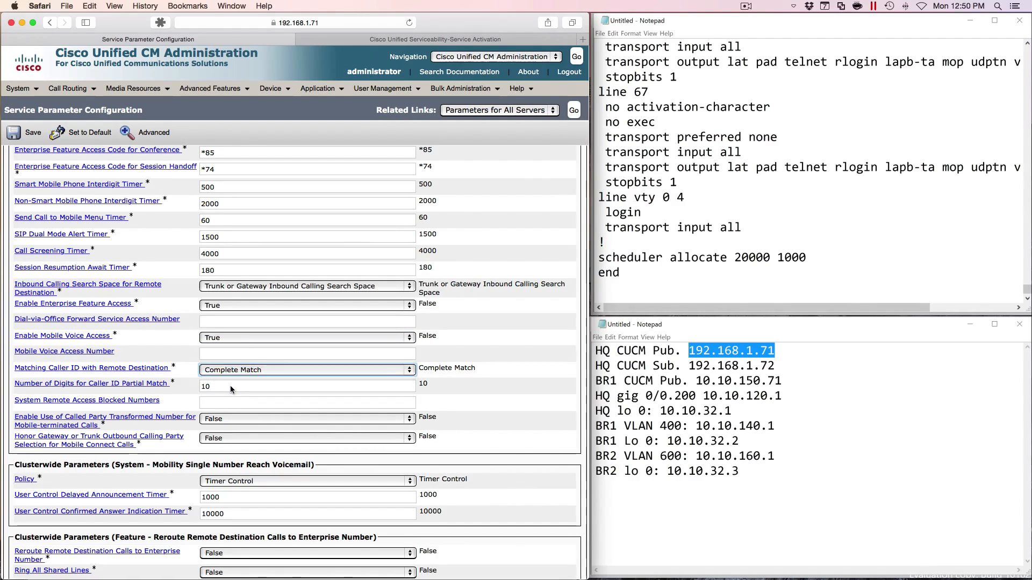
left_click(596, 208)
key("Tab")
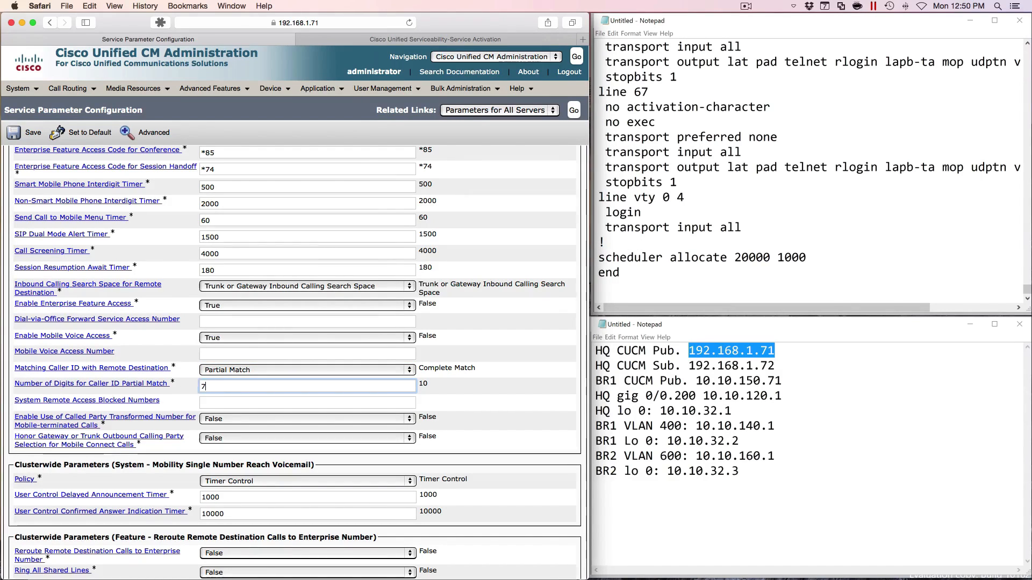
type("7")
left_click(235, 401)
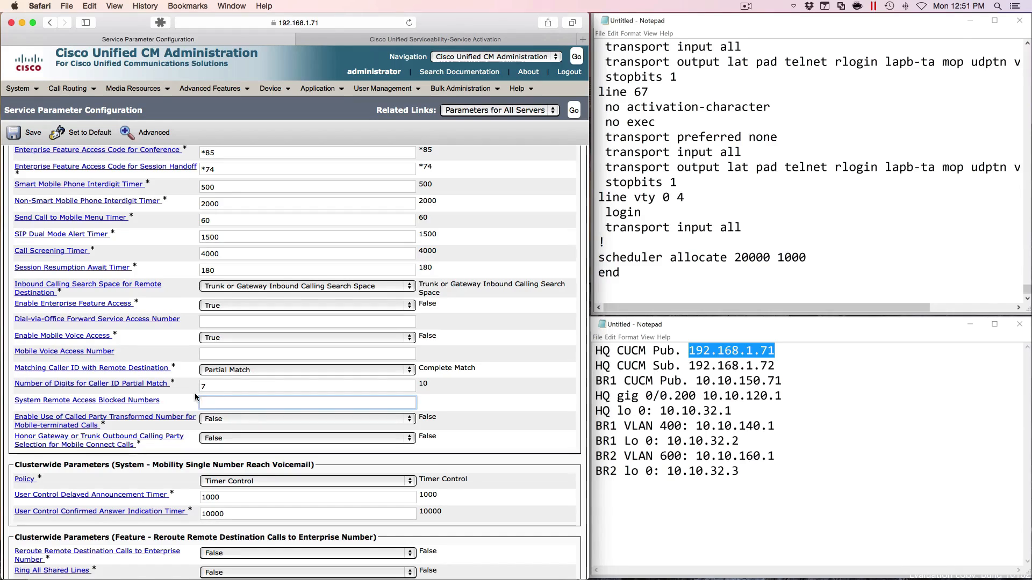
left_click(22, 134)
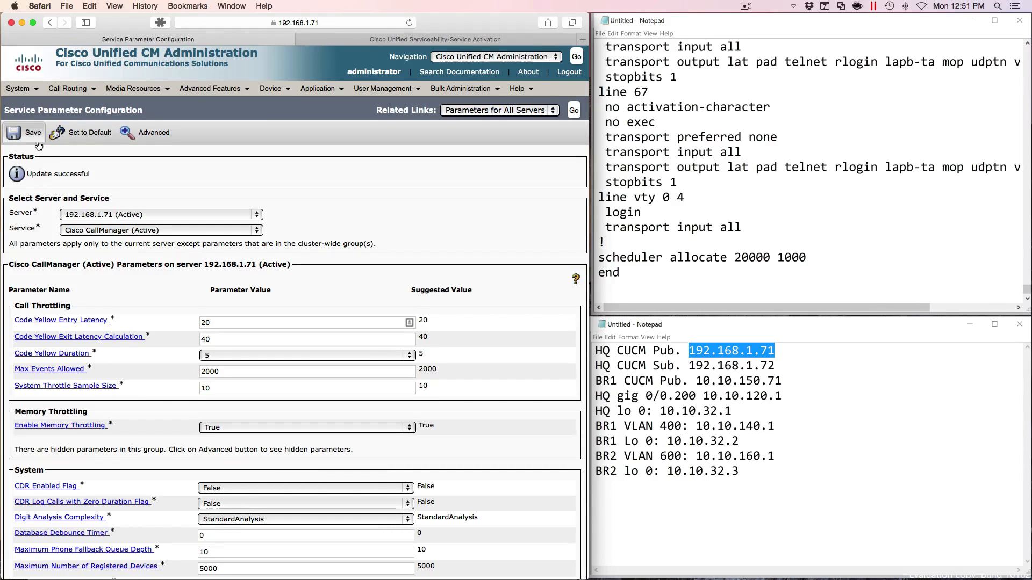
Step: Switch to the 10.10.150.71 Serviceability session and go to its Cisco Unified CM Administration
left_click(333, 43)
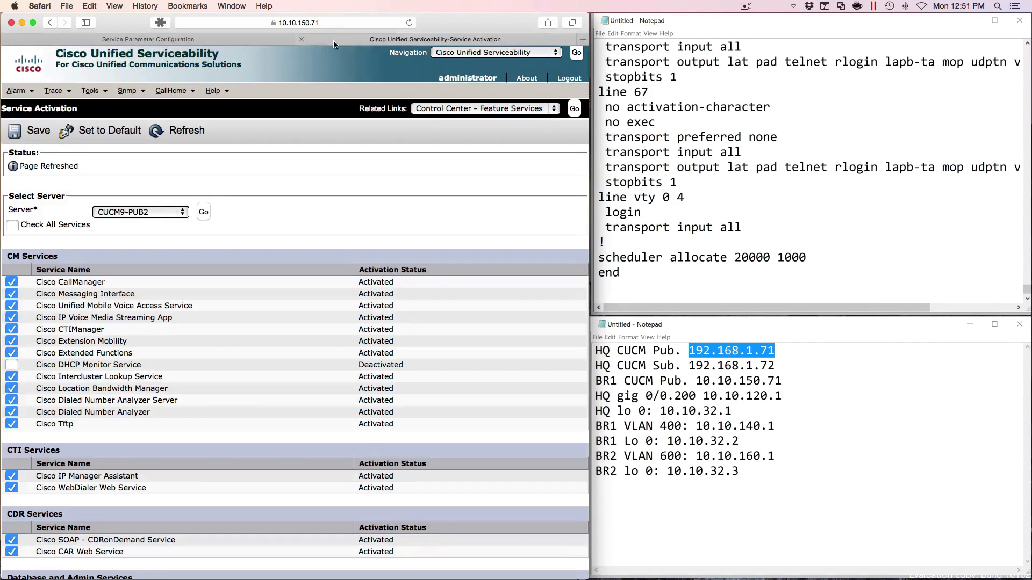
left_click(459, 54)
left_click(472, 32)
left_click(576, 54)
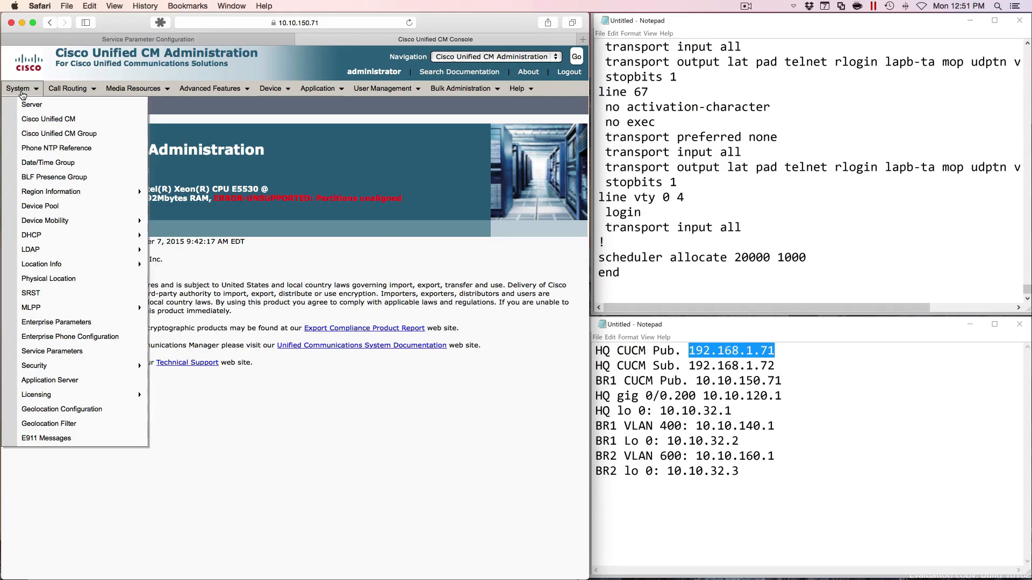
Step: Find the configured servers and open the configuration of CUCM9-PUB2
left_click(25, 101)
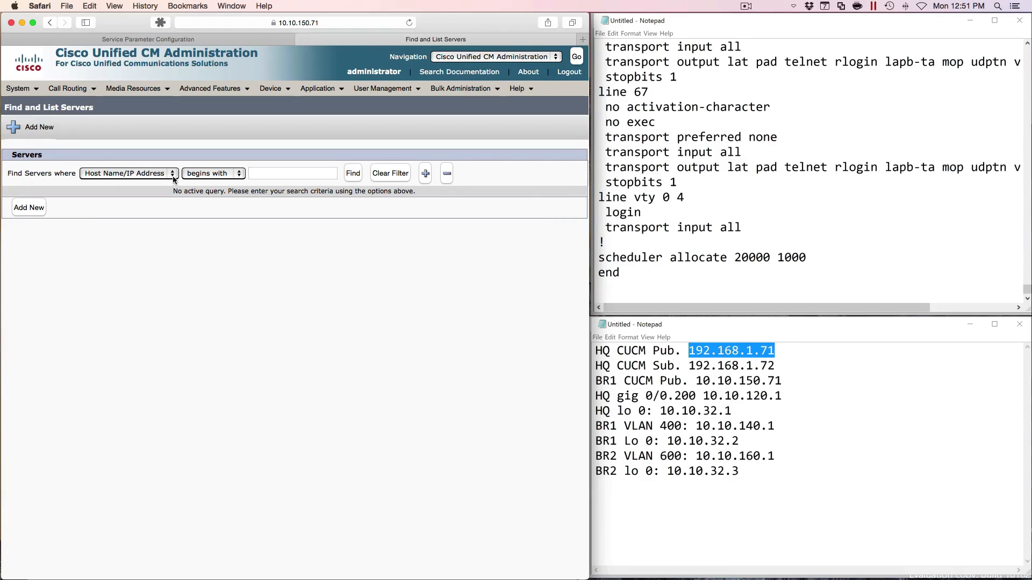
left_click(353, 173)
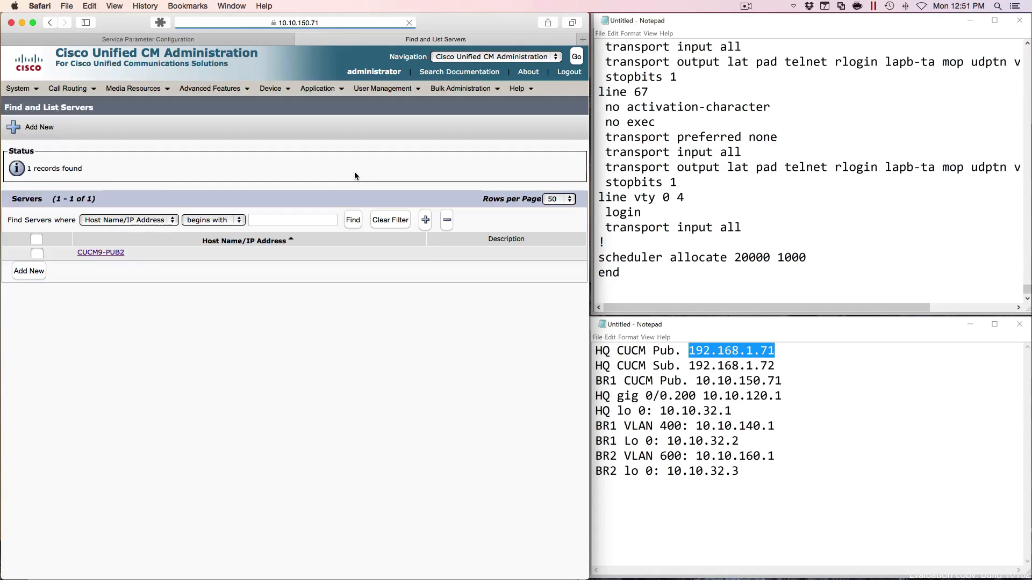
left_click(102, 253)
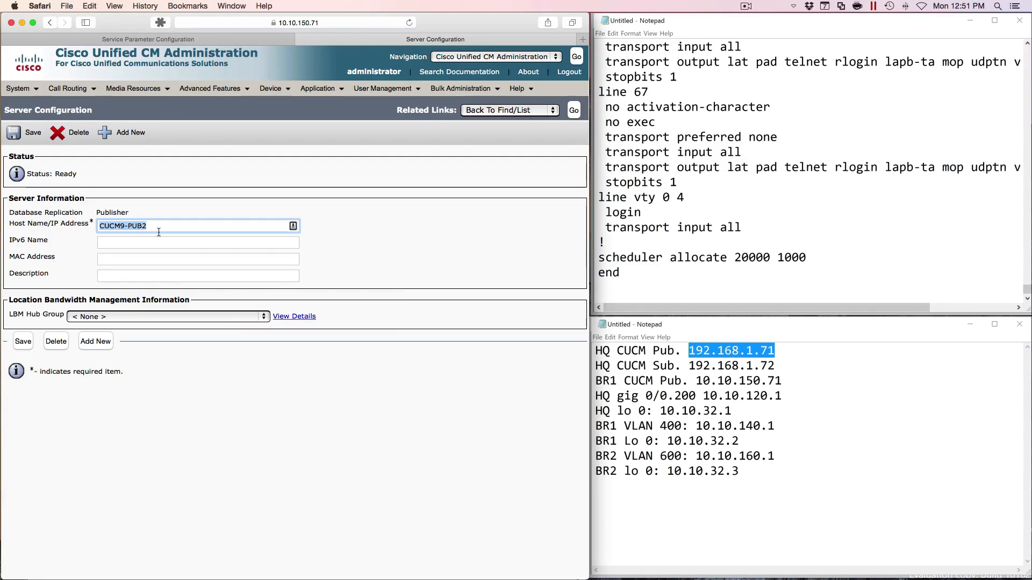
Step: Replace the publisher's host name with the BR1 CUCM Pub. address 10.10.150.71 from the notes, and save the confirmed change
left_click(785, 366)
left_click_drag(785, 382, 698, 383)
key("super+c")
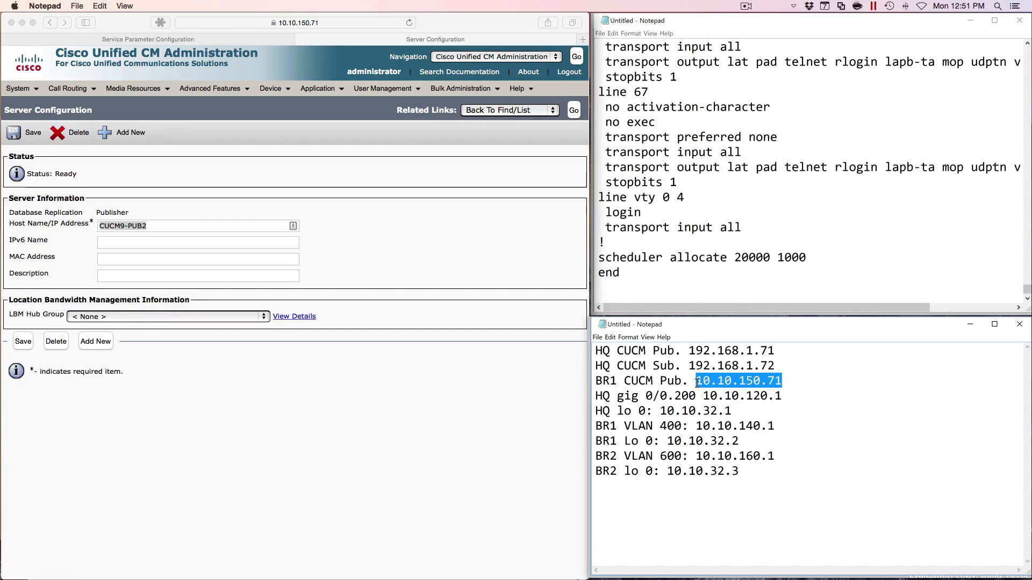
left_click(168, 218)
key("super+v")
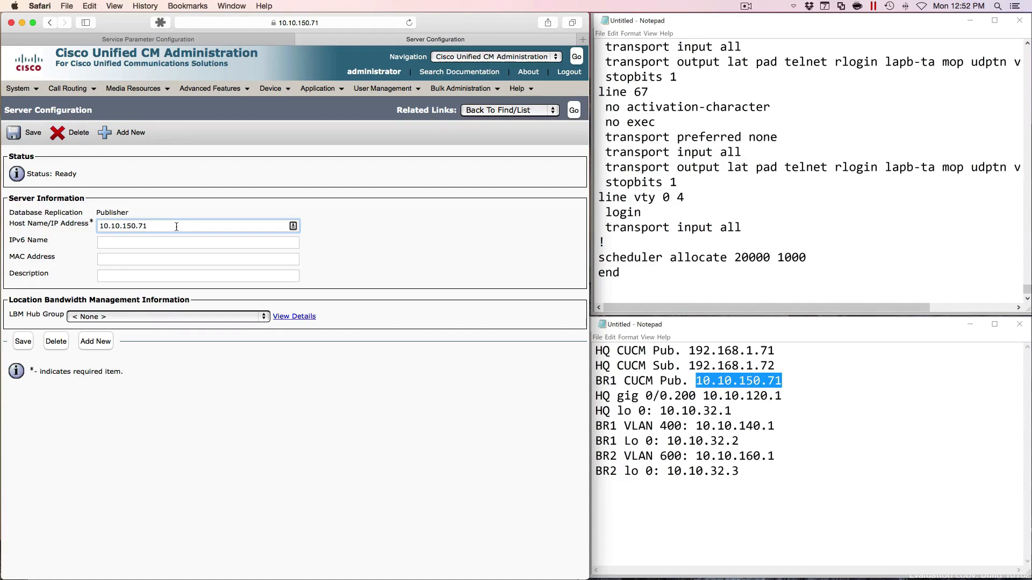
left_click(24, 132)
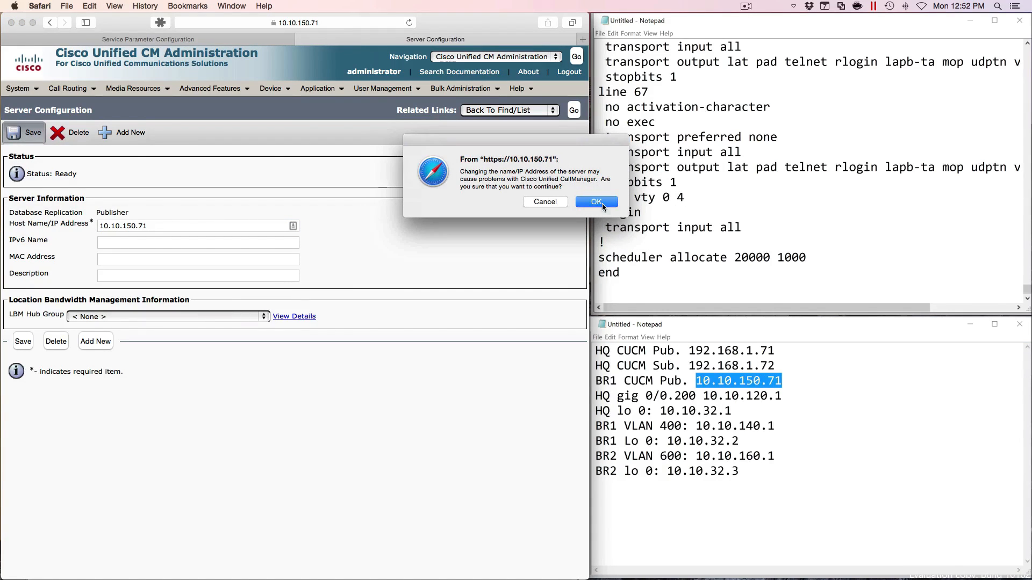
left_click(597, 203)
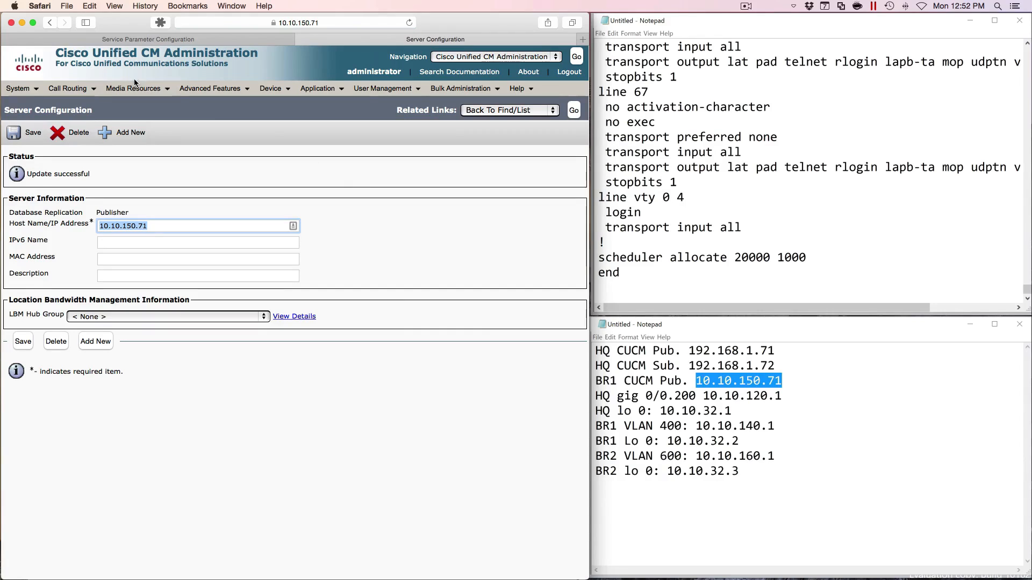
Step: Go to the enterprise parameters and replace the host name in the phone URL Authentication with 10.10.150.71
mouse_move(17, 94)
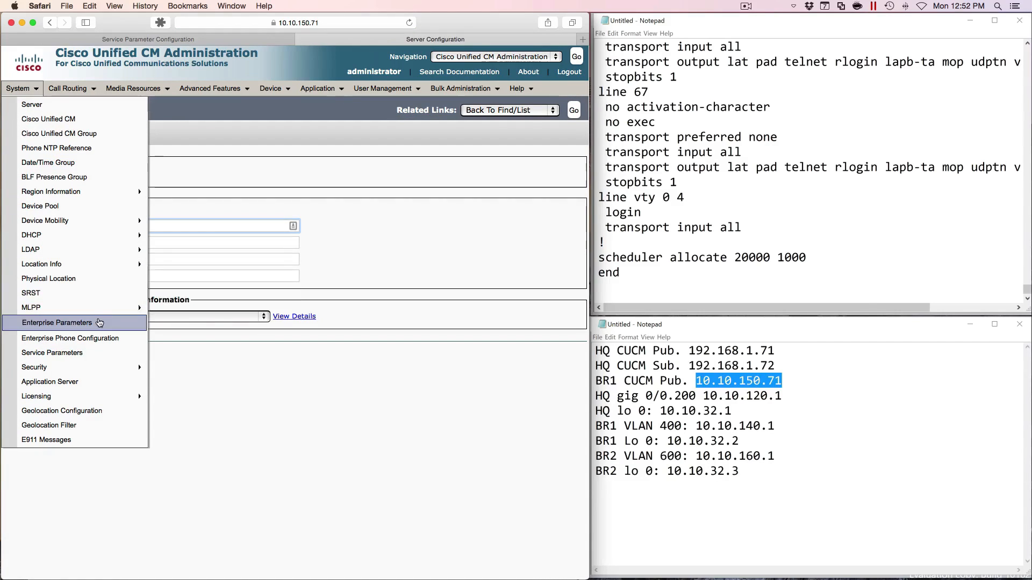
left_click(96, 323)
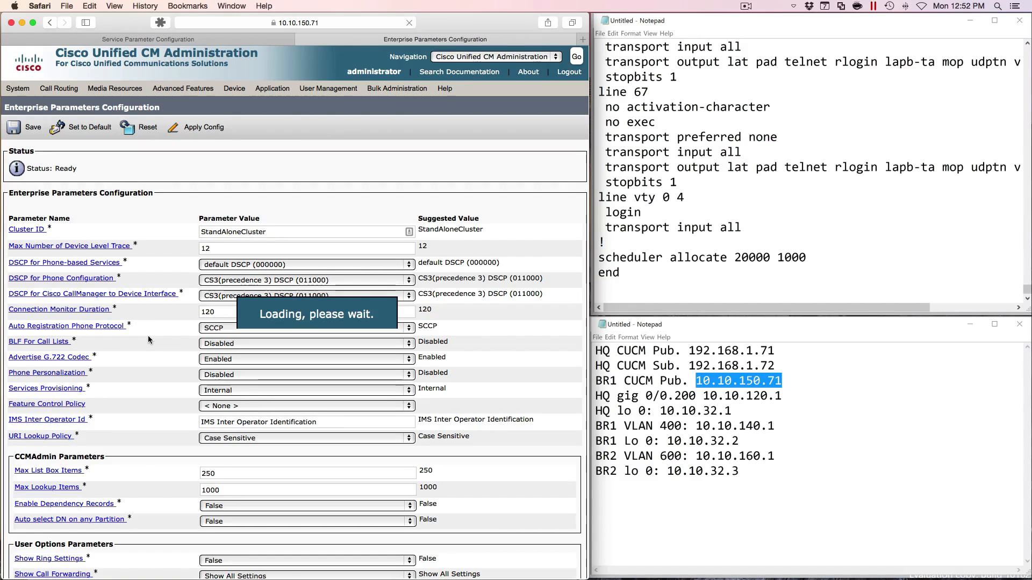
scroll(147, 335, "down", 15)
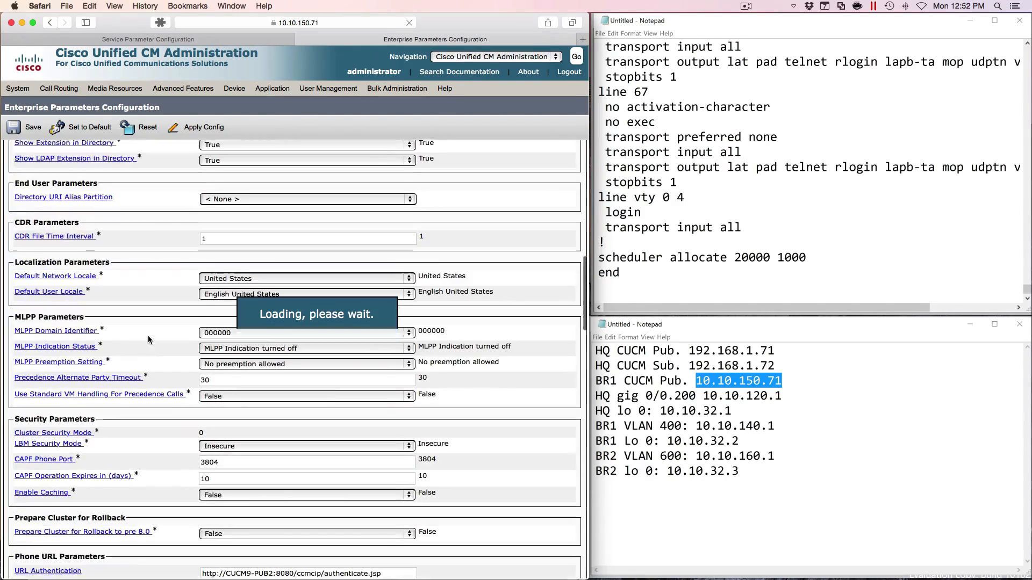
scroll(148, 337, "down", 3)
left_click(273, 392)
left_click_drag(269, 392, 235, 393)
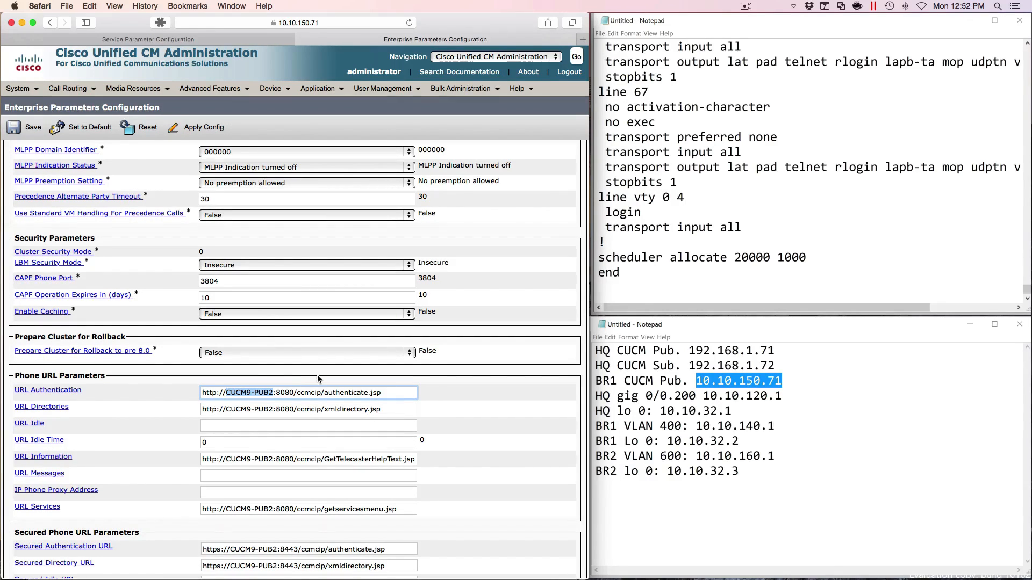
key("super+v")
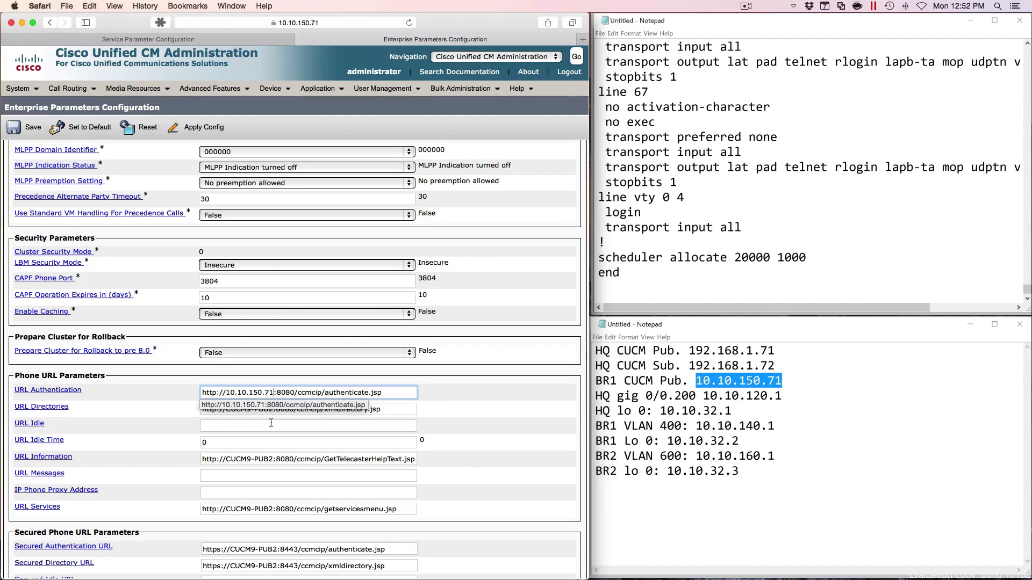
Step: Replace the host name with 10.10.150.71 in the phone parameters URL Directories, URL Information and URL Services
left_click_drag(225, 409, 273, 410)
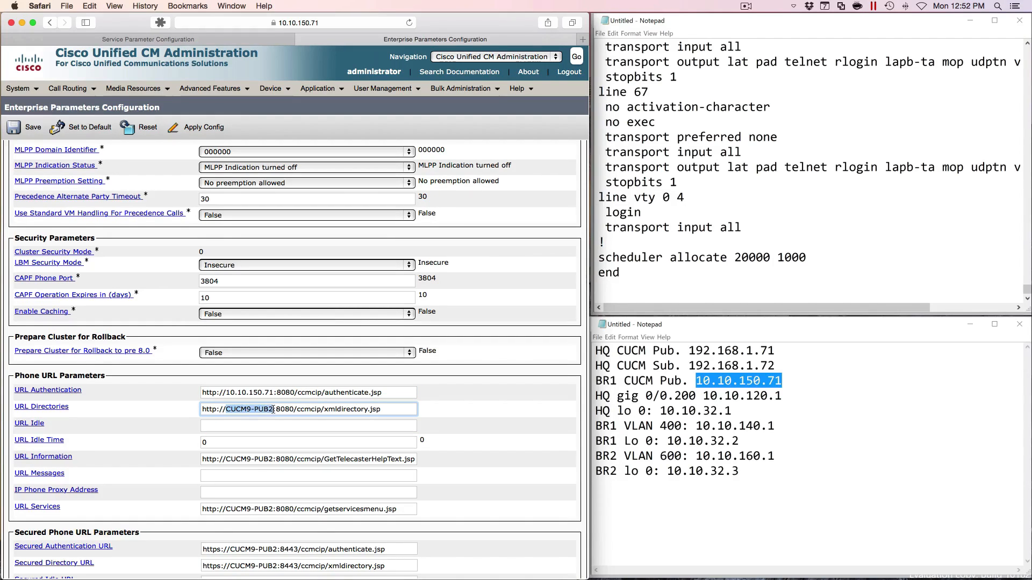
key("super+v")
left_click(225, 459)
left_click_drag(238, 460, 270, 460)
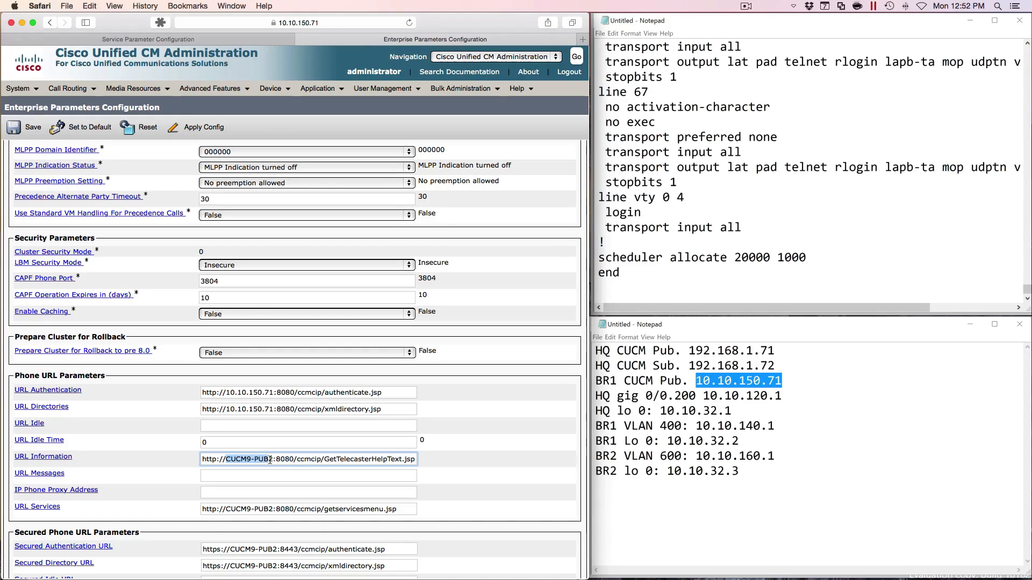
key("super+v")
left_click_drag(225, 509, 275, 510)
key("super+v")
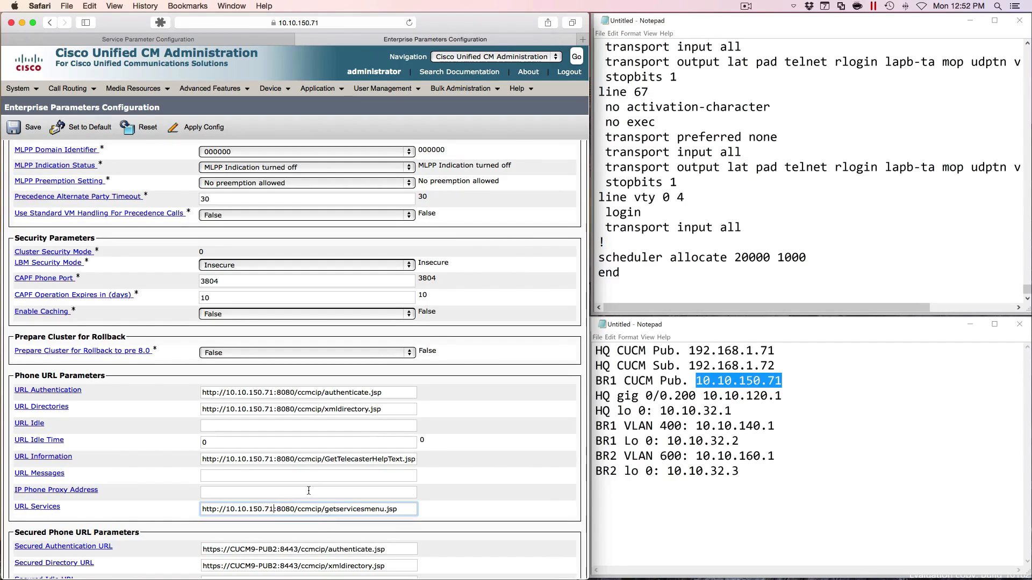
Step: Replace the host name with 10.10.150.71 in the secured authentication, directory, information and services phone URLs
scroll(309, 491, "down", 3)
scroll(309, 490, "down", 1)
left_click_drag(230, 455, 275, 454)
key("super+v")
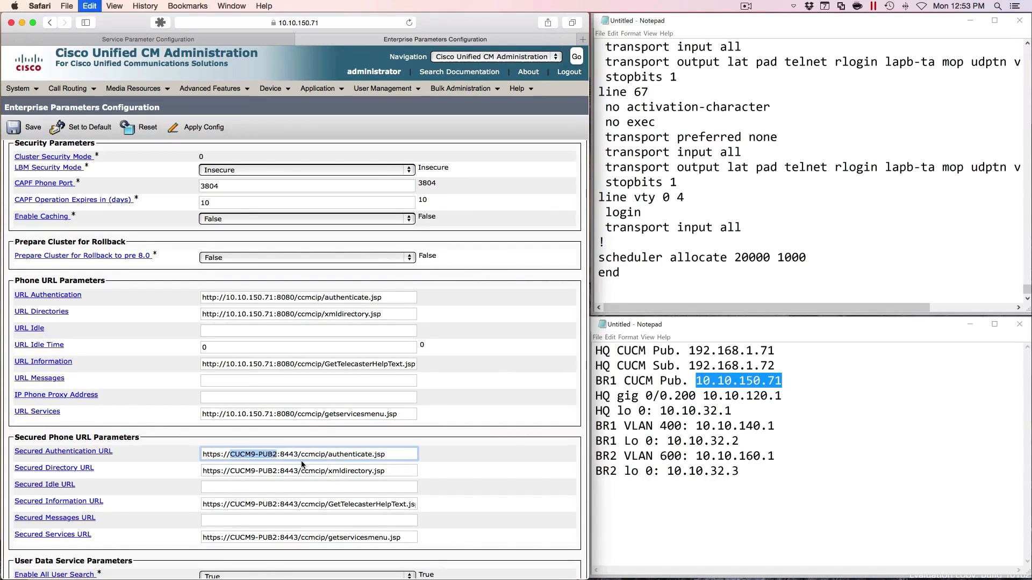
scroll(249, 349, "down", 5)
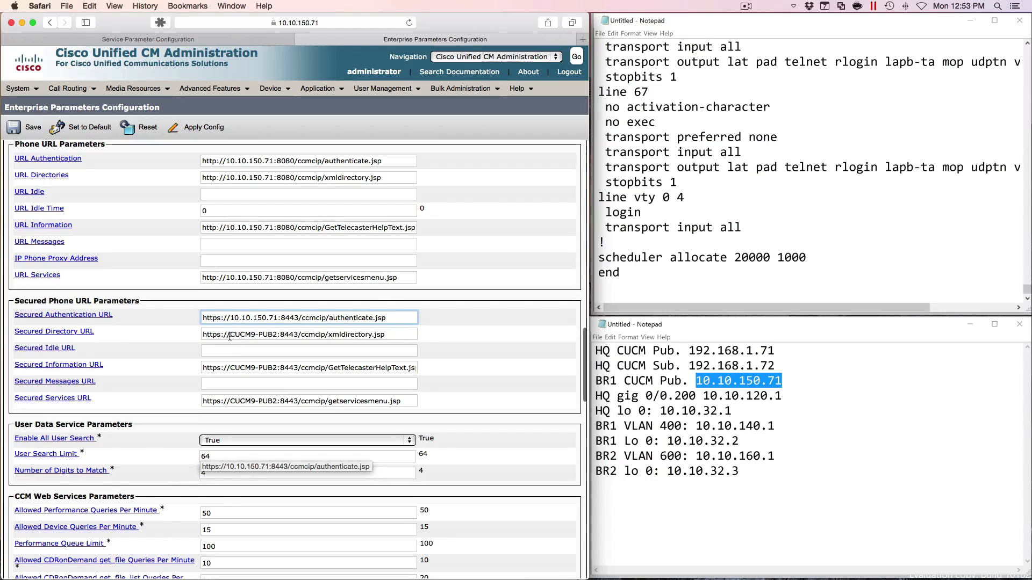
left_click_drag(230, 335, 272, 335)
key("super+v")
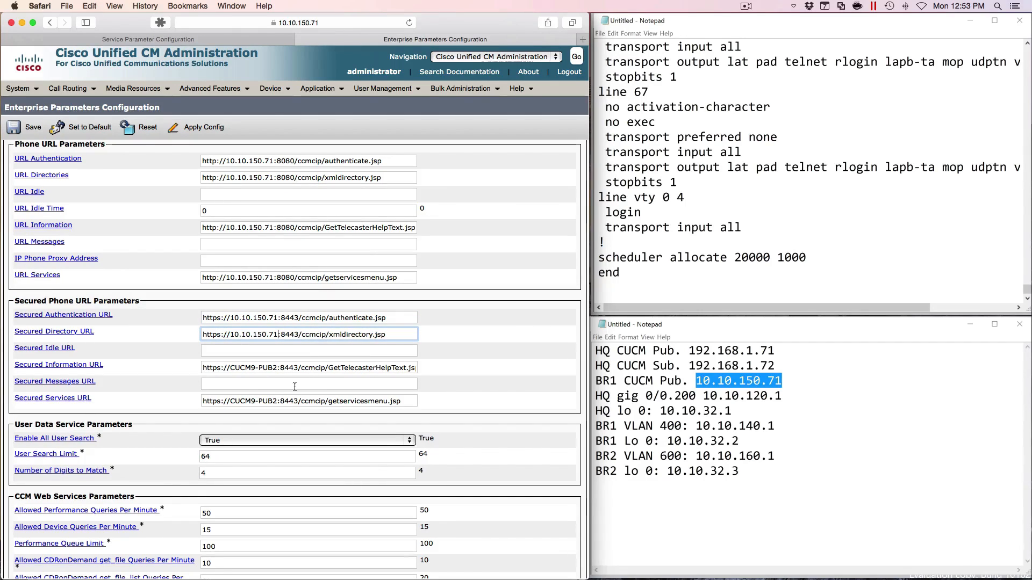
left_click_drag(230, 368, 278, 367)
key("super+v")
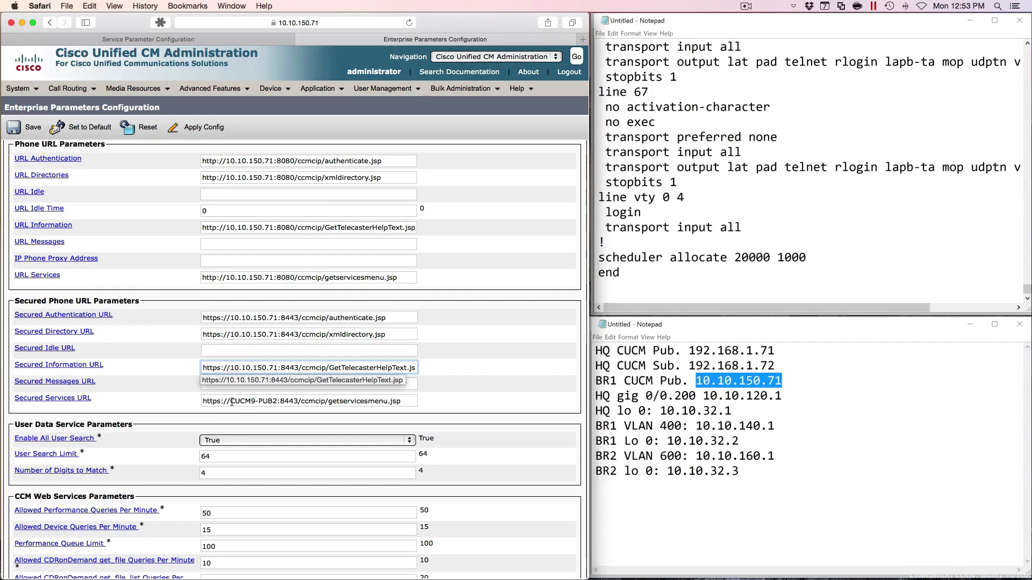
left_click_drag(230, 401, 262, 400)
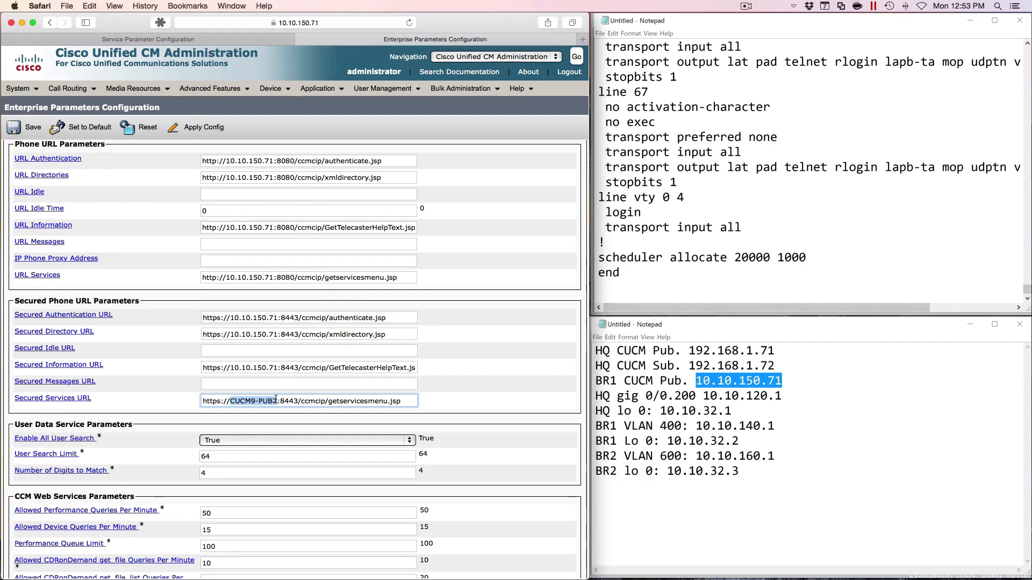
type("10.10.150.71")
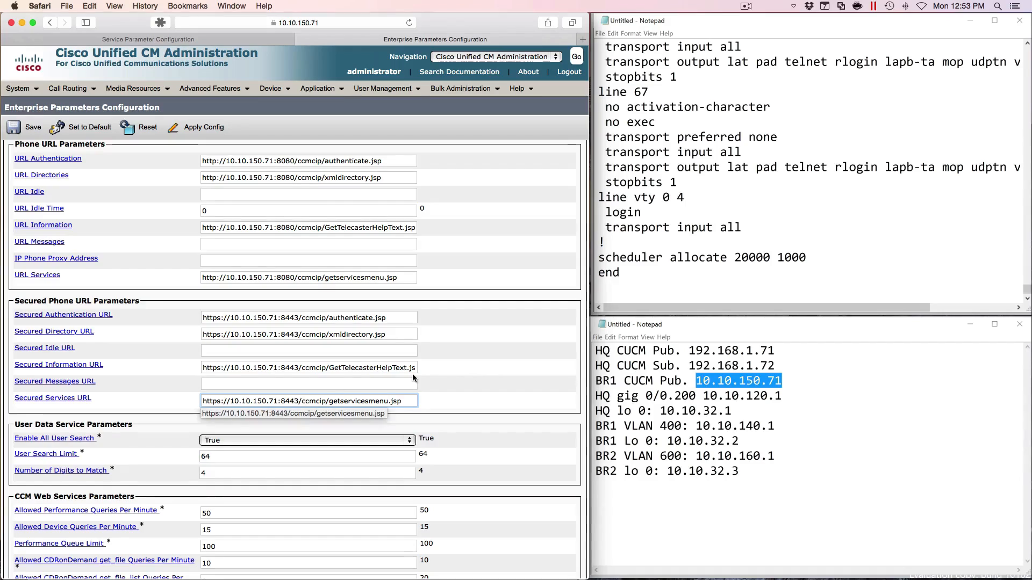
Step: Set the BLF For Call Lists enterprise parameter to Enabled and acknowledge the phone restart notice
scroll(410, 378, "up", 3)
scroll(413, 378, "up", 15)
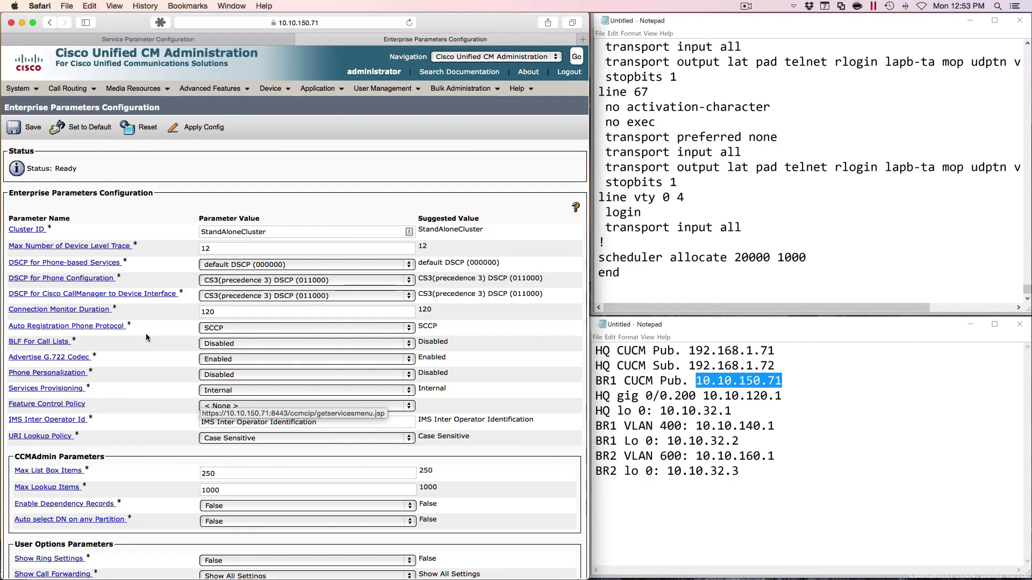
left_click(219, 345)
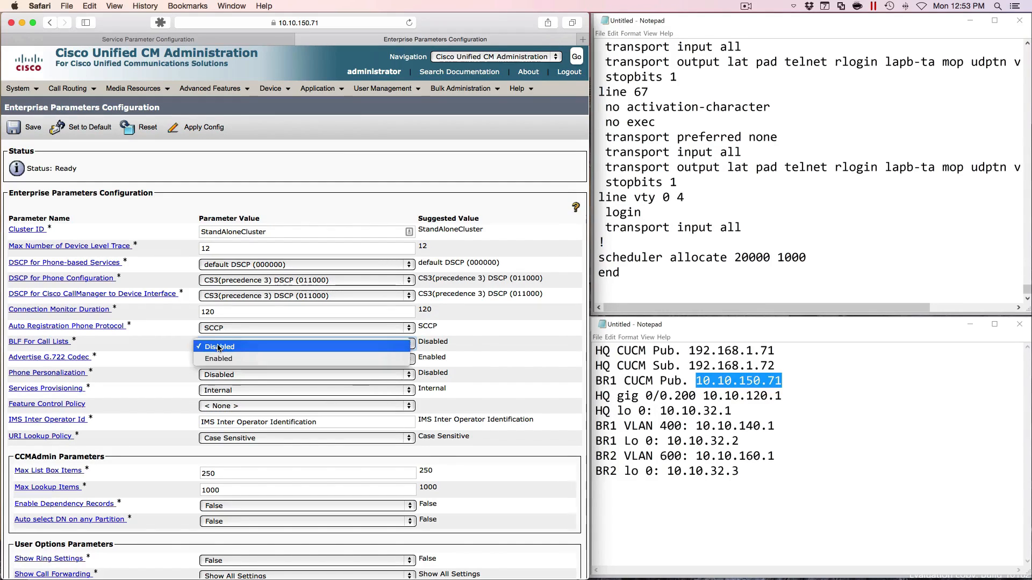
left_click(219, 359)
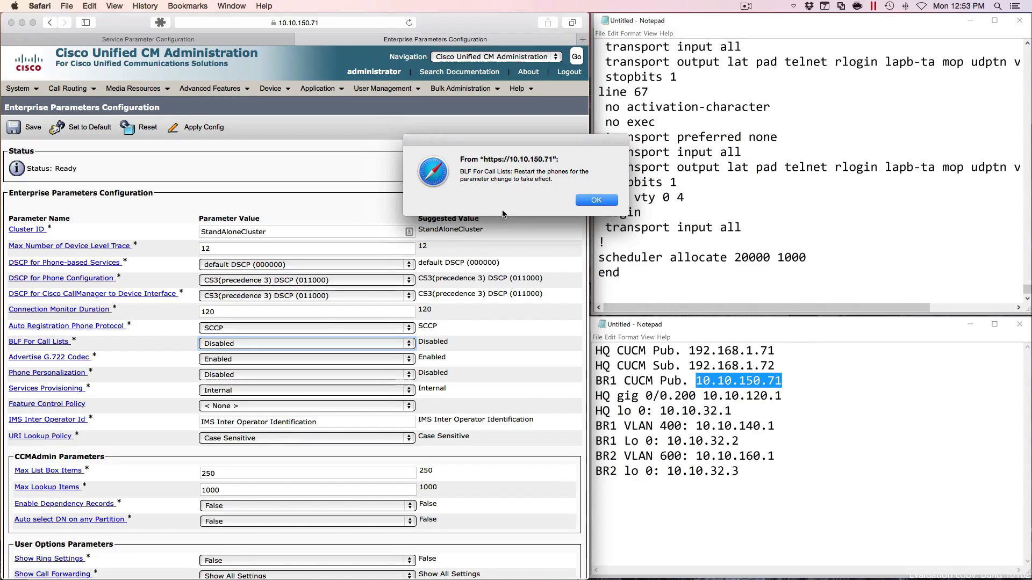
left_click(596, 200)
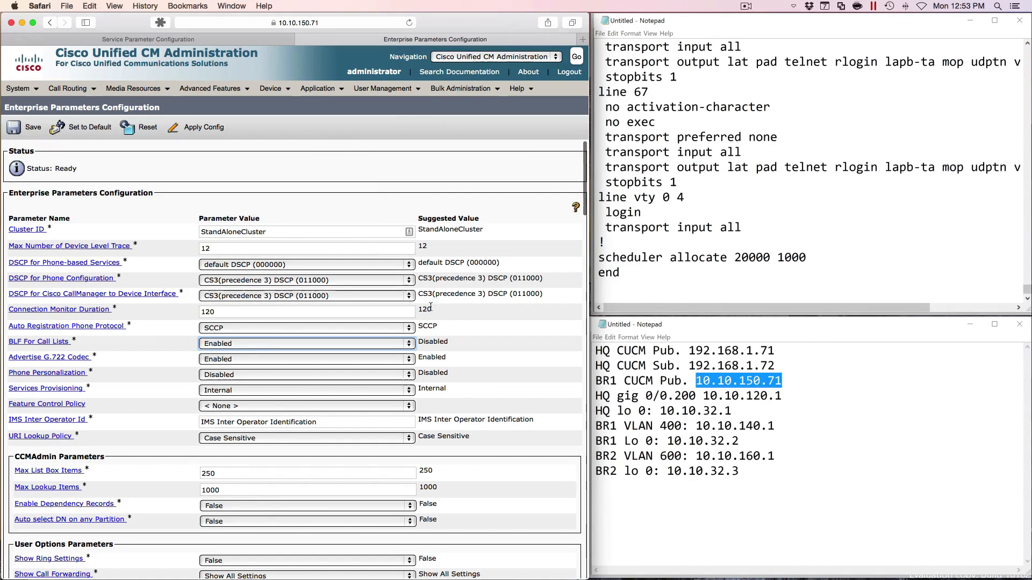
Step: Set Advertise G.722 Codec to Disabled and save the enterprise parameters
left_click_drag(98, 357, 38, 356)
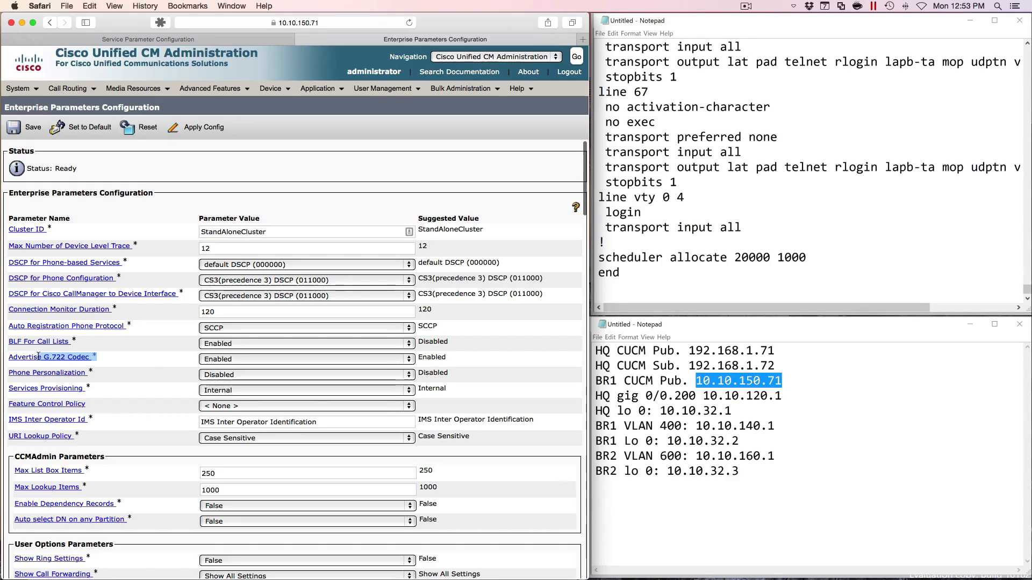
left_click(216, 361)
left_click(217, 356)
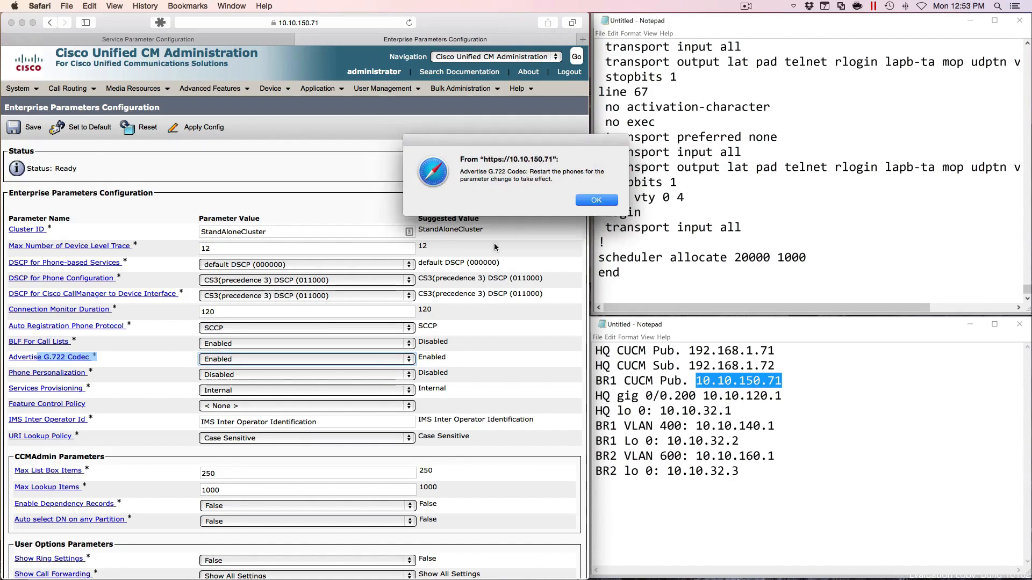
left_click(596, 200)
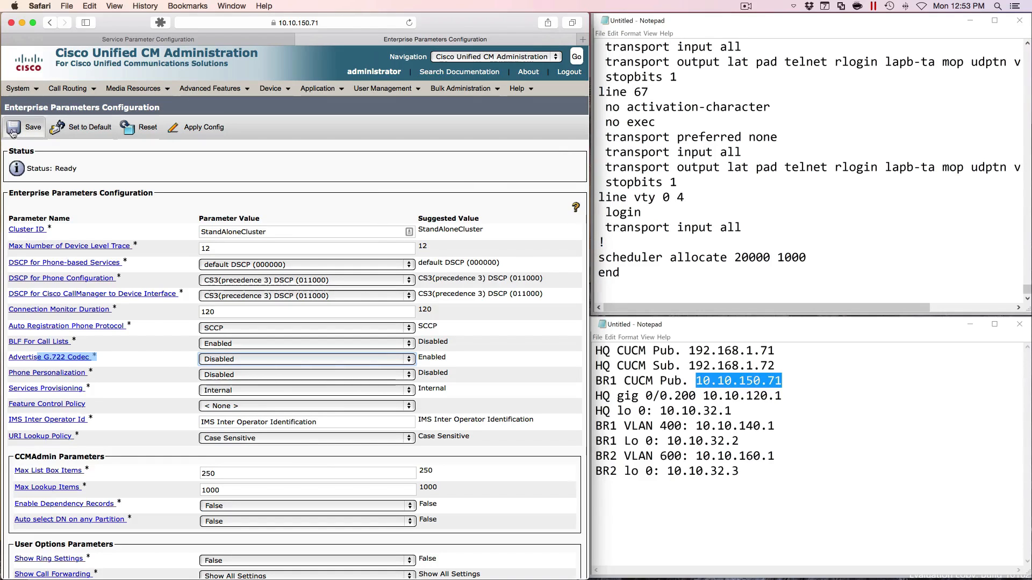
left_click(29, 128)
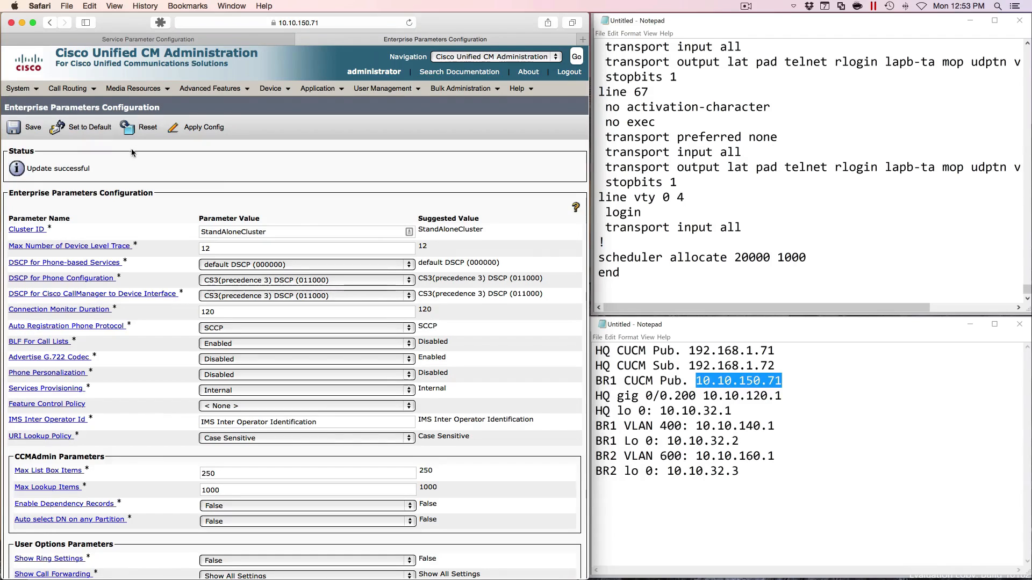
Step: Reset all devices in the system from the enterprise parameters and close the Device Reset window
left_click(139, 128)
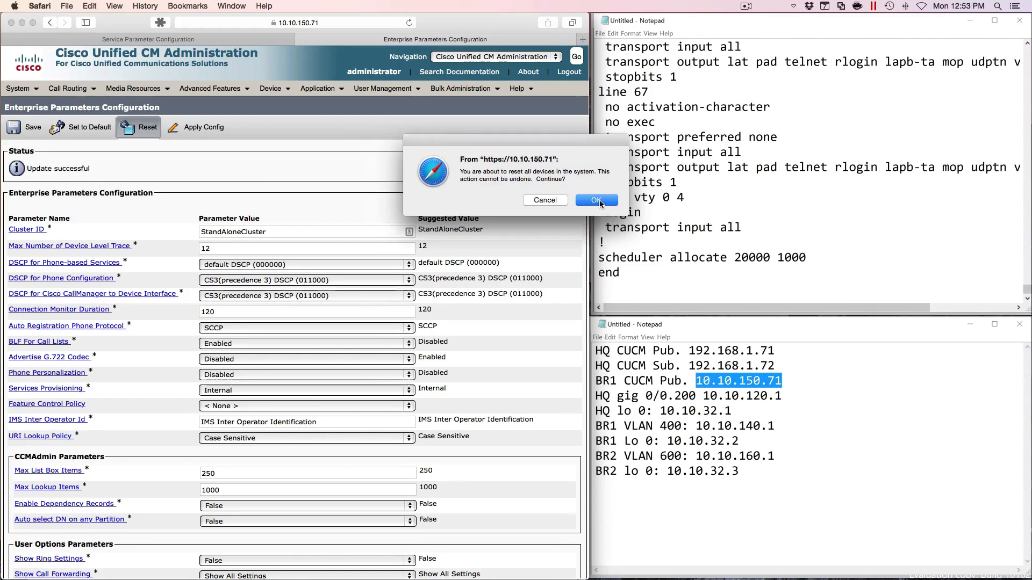
left_click(597, 201)
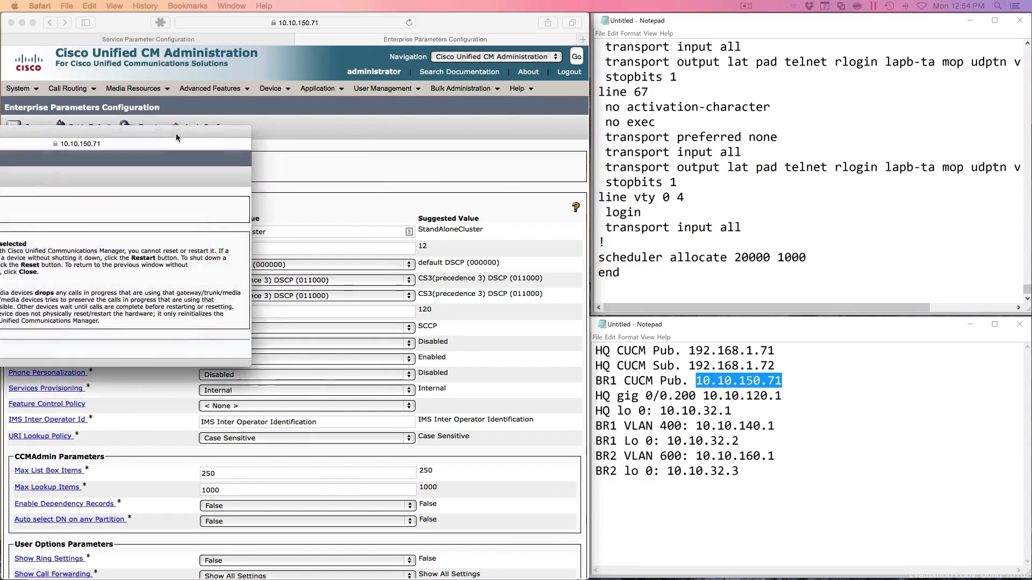
left_click_drag(605, 129, 611, 100)
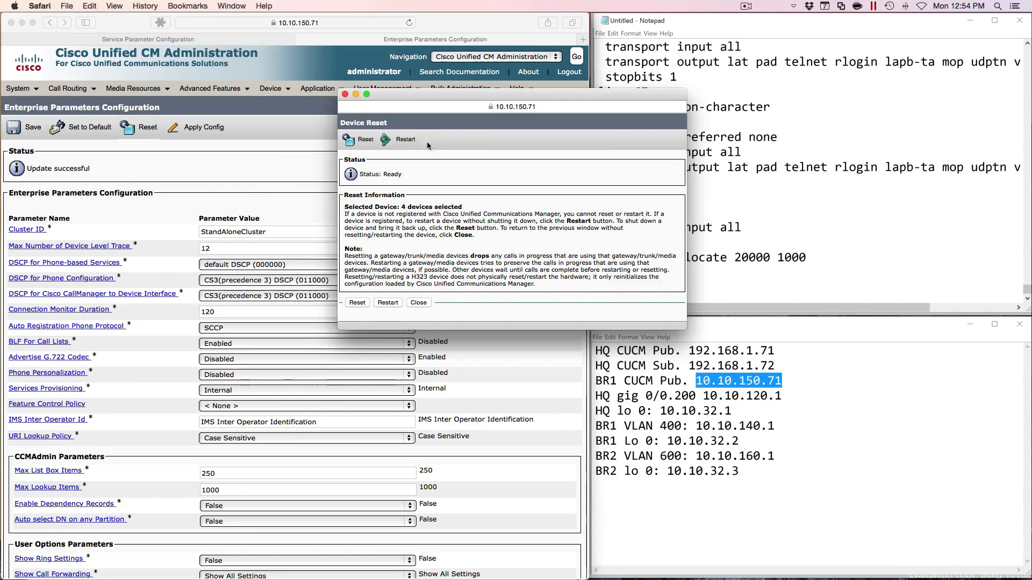
left_click(357, 303)
left_click(418, 302)
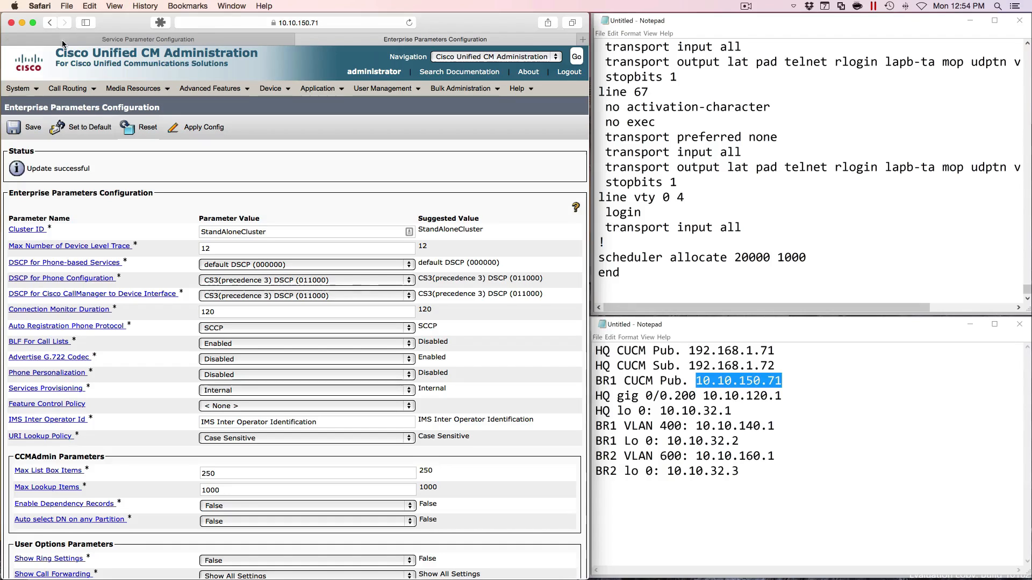
Step: Open the service parameters of the Cisco CallManager service on server 10.10.150.71
left_click(18, 88)
mouse_move(64, 316)
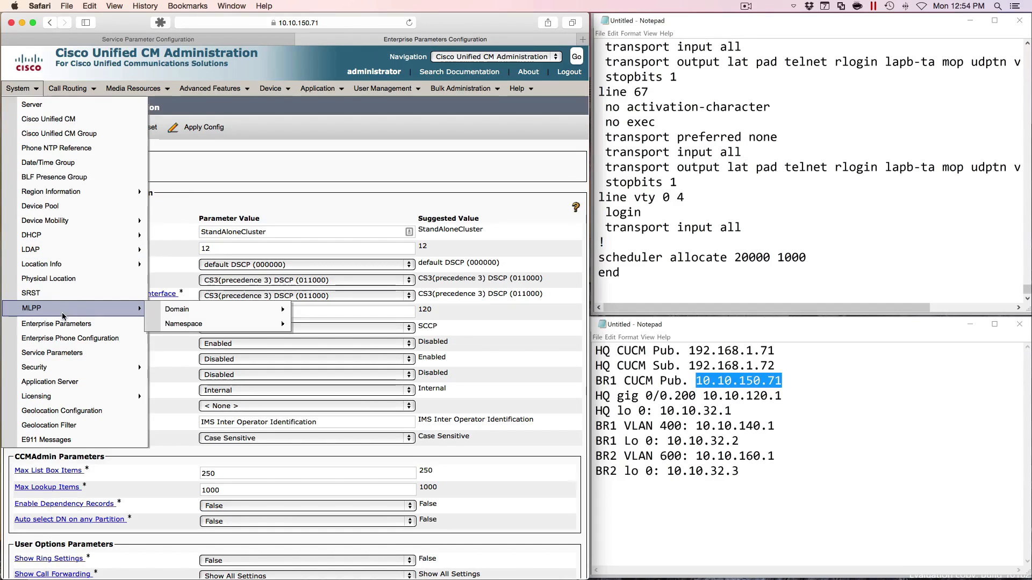
left_click(52, 353)
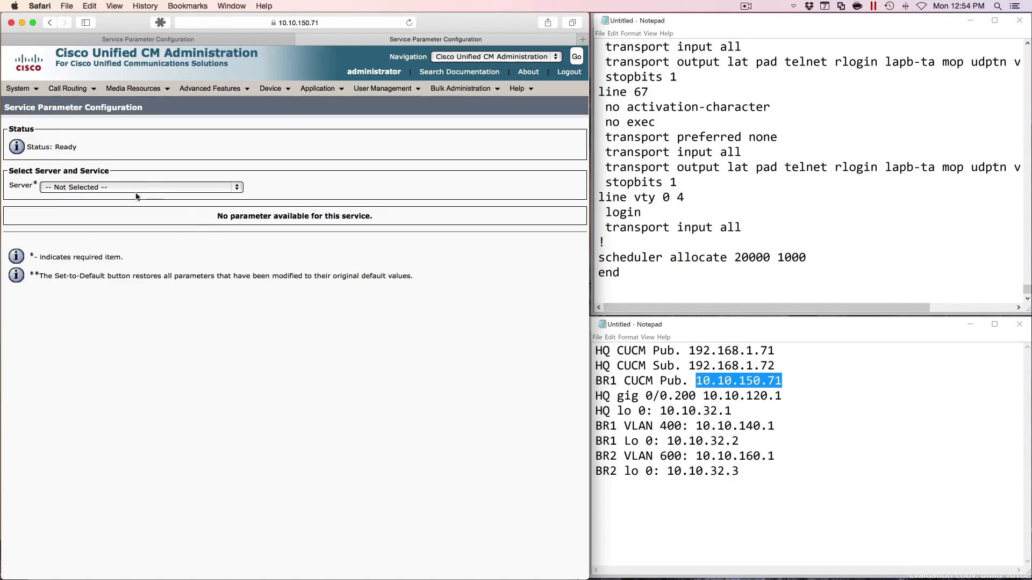
left_click(136, 189)
left_click(103, 203)
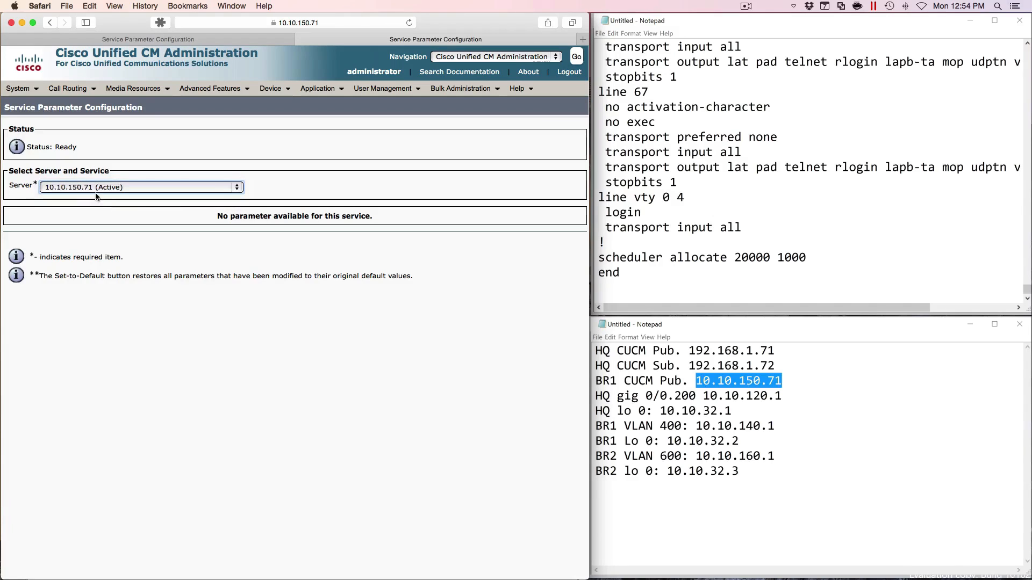
left_click(92, 203)
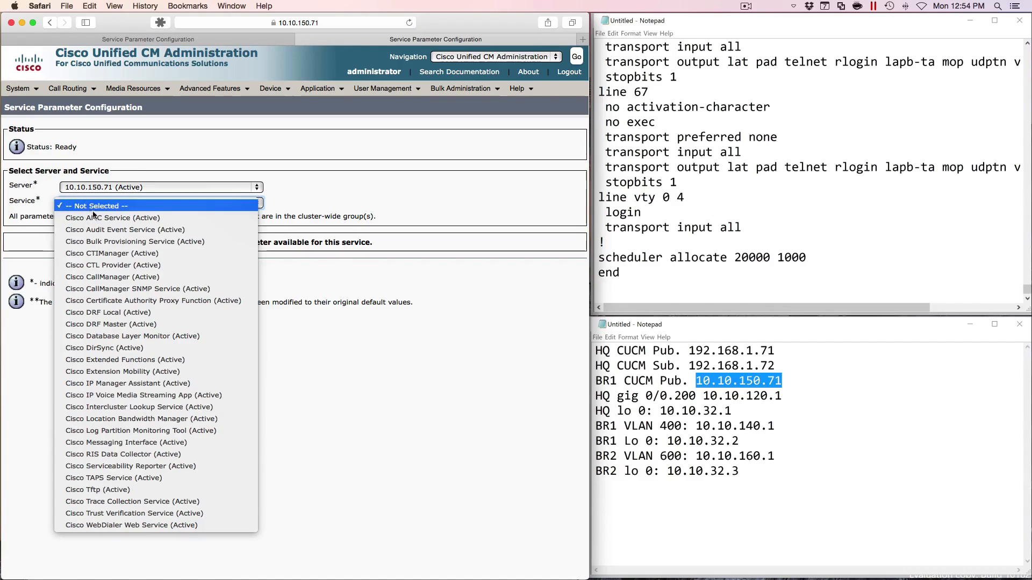
left_click(133, 276)
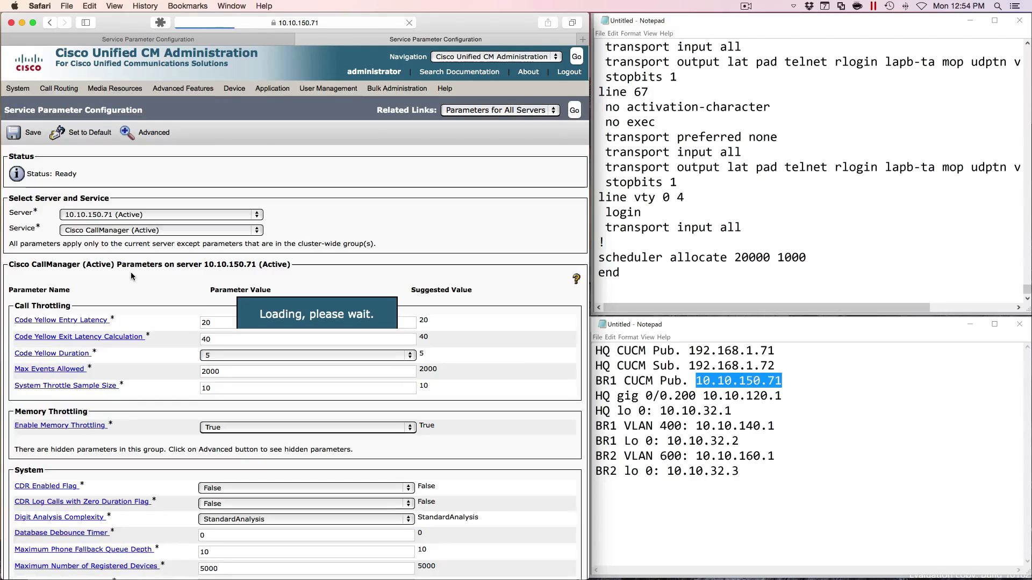
Step: Set the T302 Timer service parameter to 3000
scroll(129, 293, "down", 6)
scroll(133, 301, "down", 15)
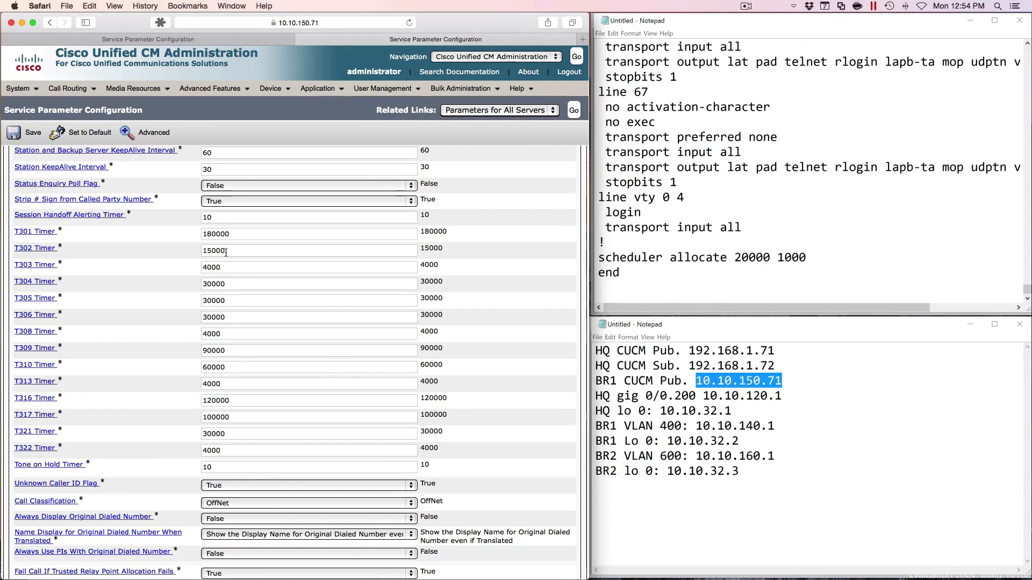
left_click_drag(238, 251, 193, 251)
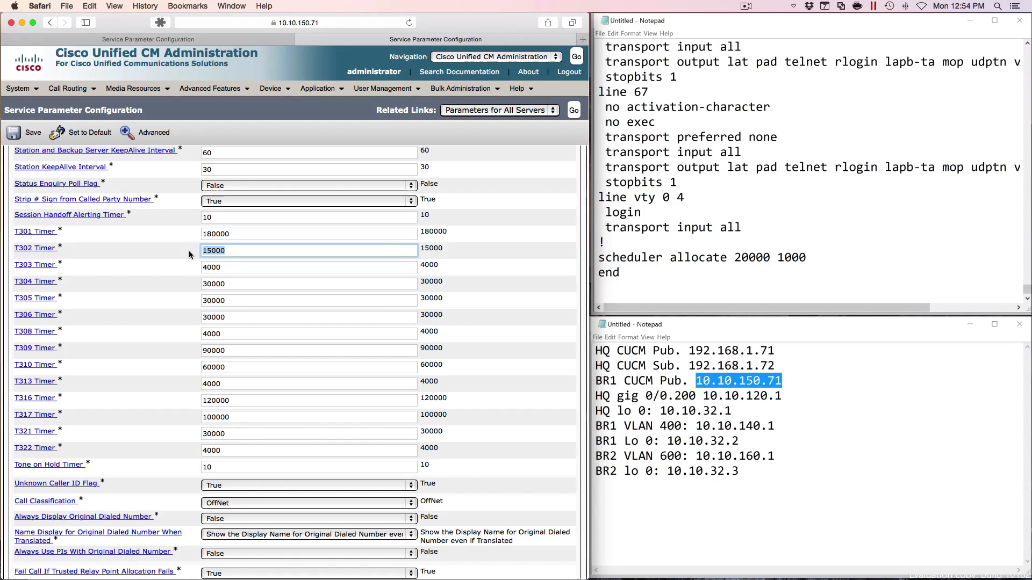
type("3000")
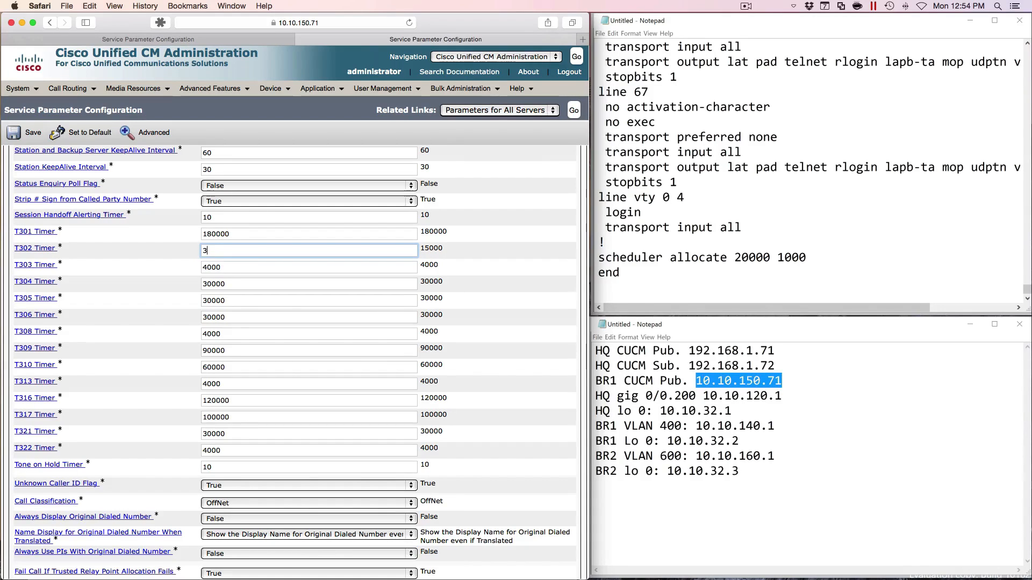
left_click(171, 248)
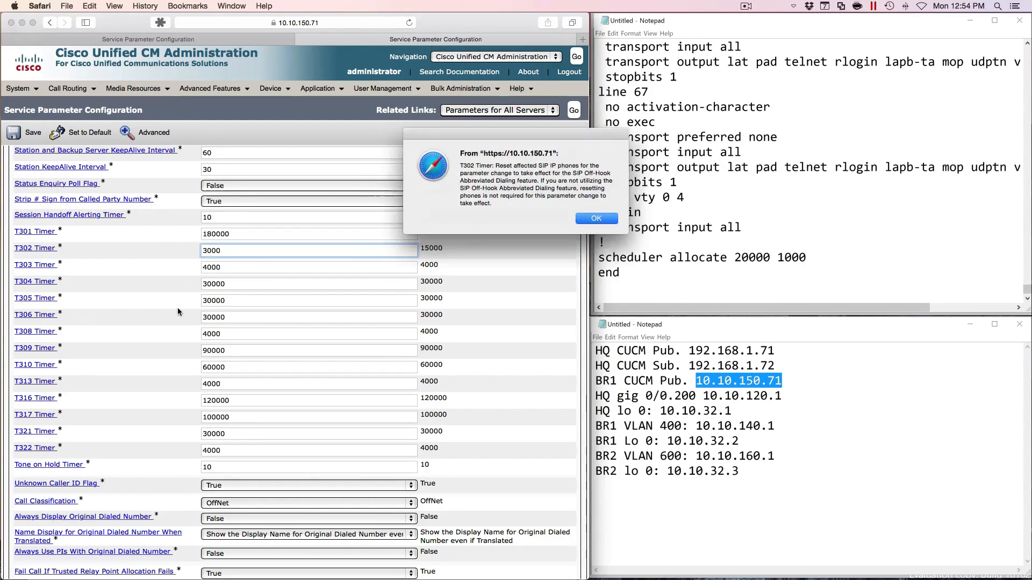
Step: Dismiss the T302 Timer notice and set the H225 T302 Timer in the H323 device parameters to 3000
left_click(600, 218)
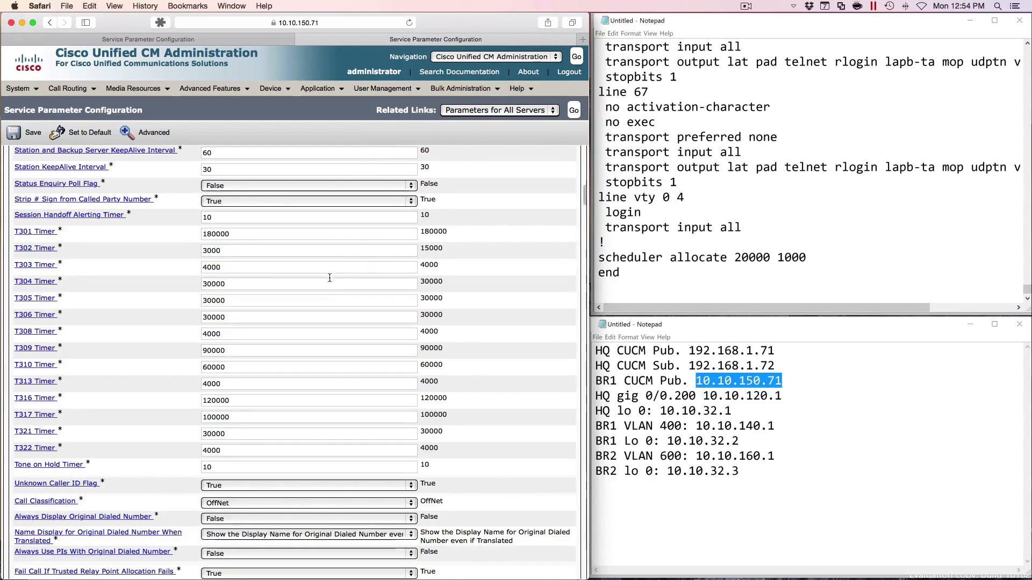
scroll(350, 262, "down", 15)
scroll(326, 278, "down", 20)
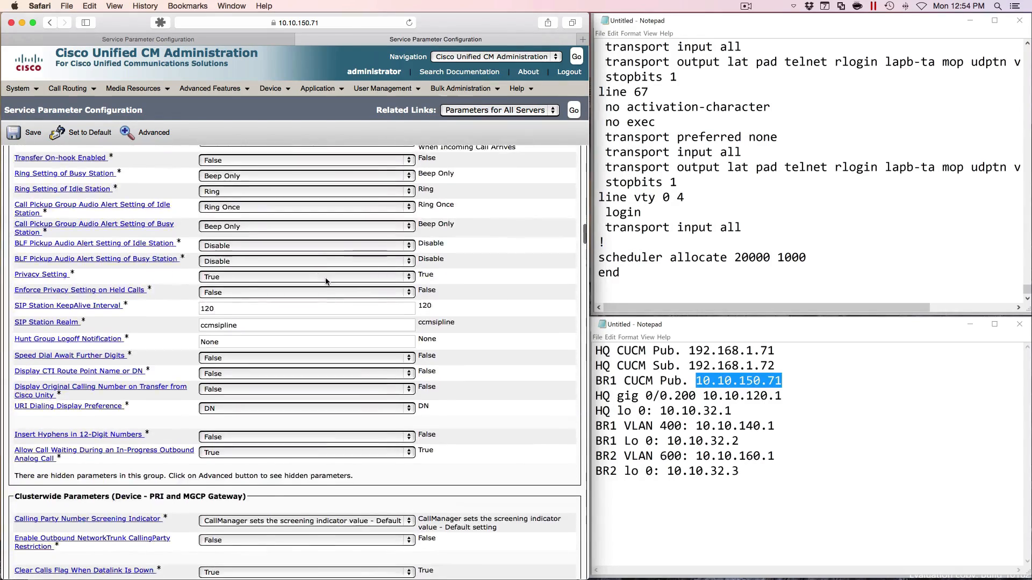
scroll(325, 278, "down", 10)
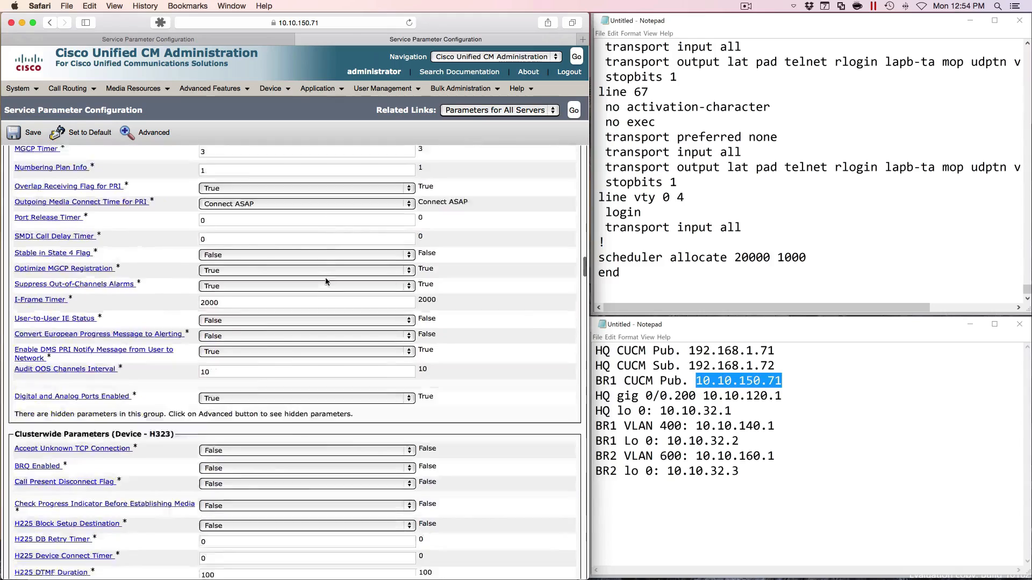
scroll(125, 332, "down", 1)
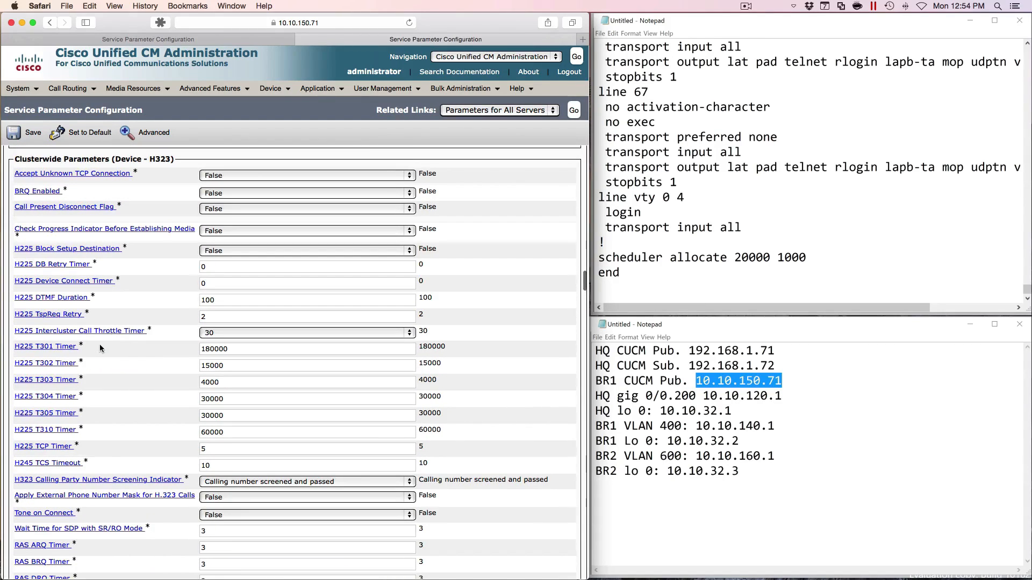
left_click_drag(98, 363, 15, 364)
left_click_drag(235, 365, 172, 366)
type("3000")
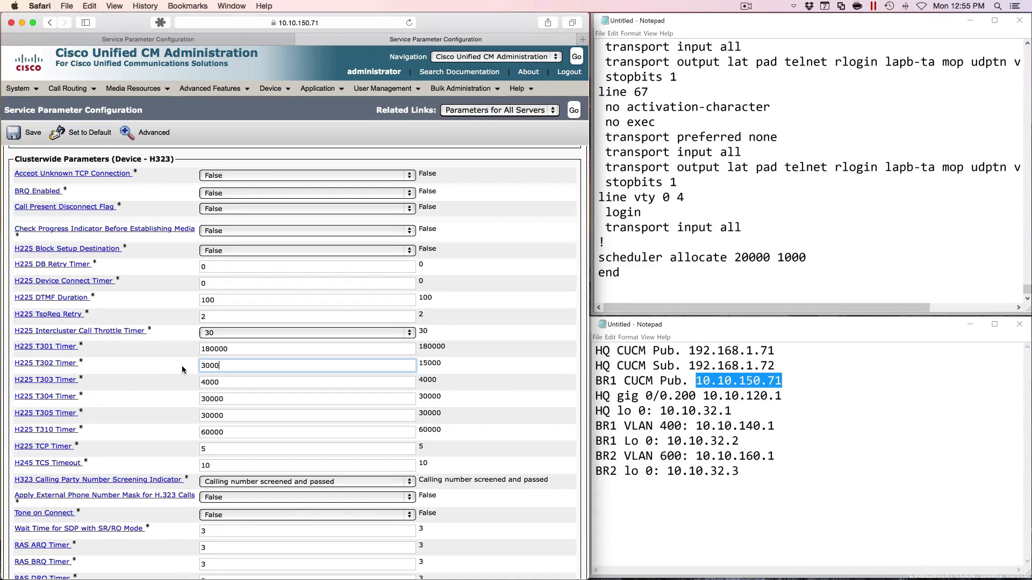
Step: Set Stop Routing on User Busy Flag and Stop Routing on Unallocated Number Flag to False in the Route Plan parameters
scroll(229, 360, "down", 12)
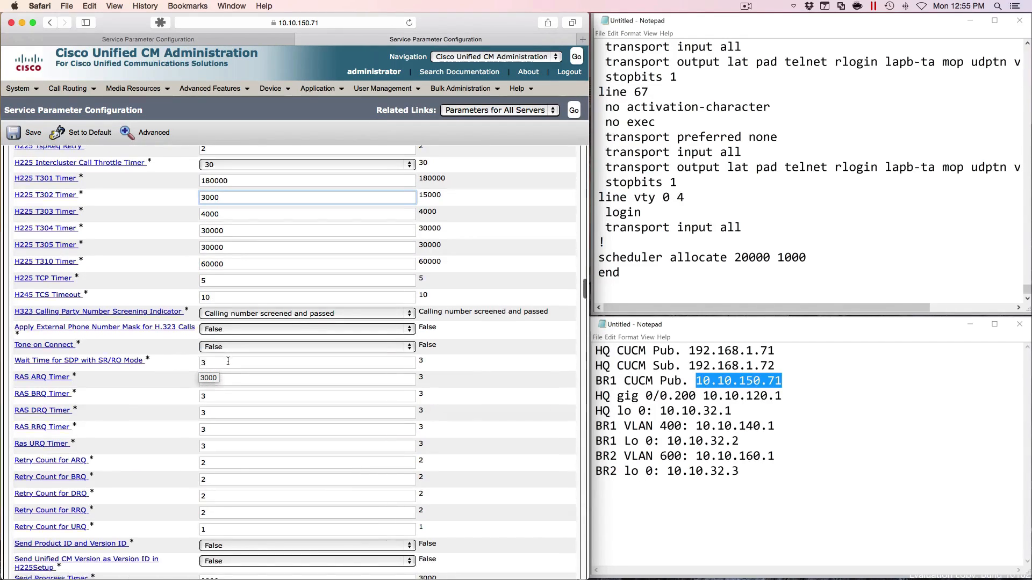
scroll(228, 361, "down", 10)
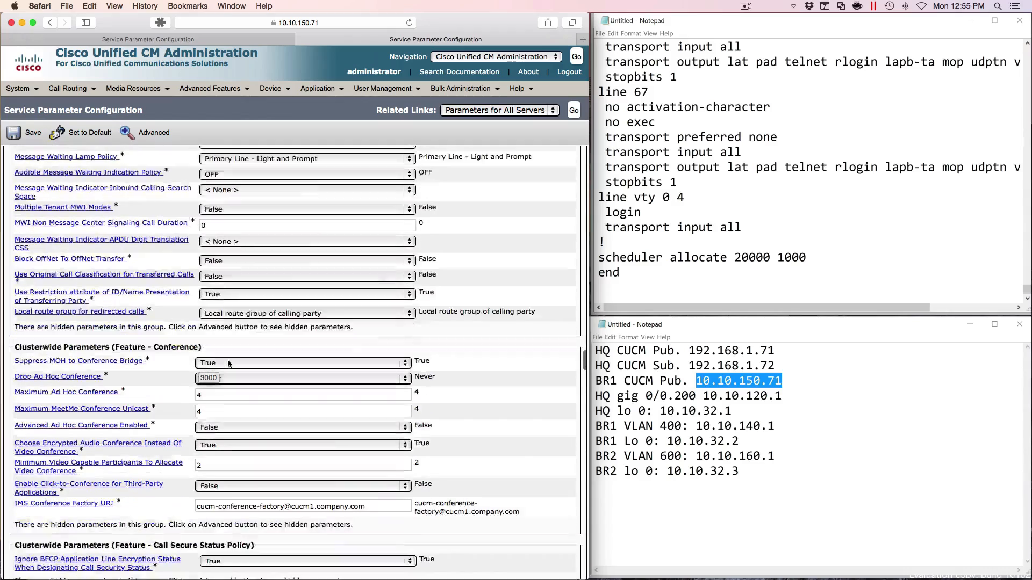
scroll(228, 364, "down", 12)
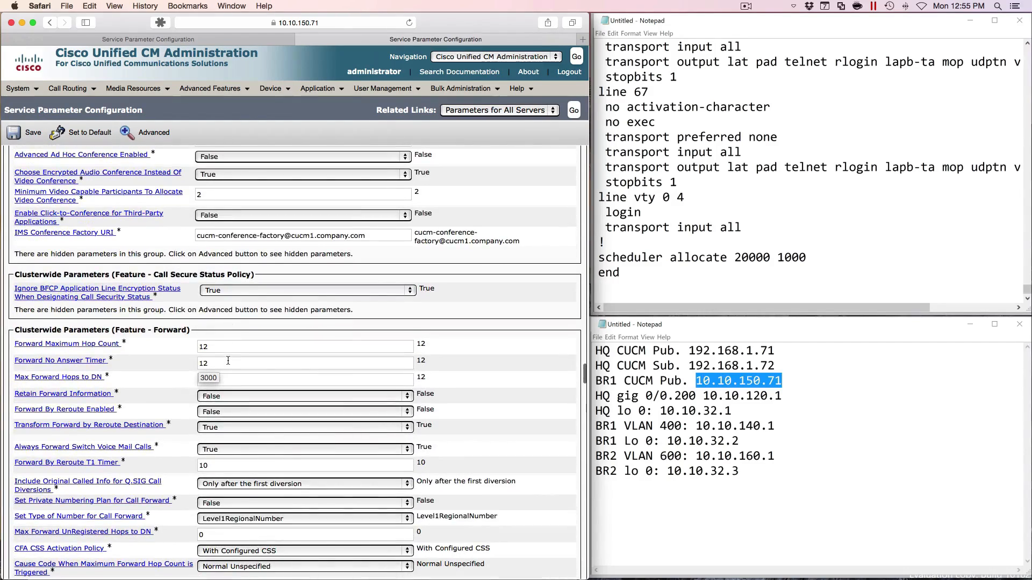
scroll(228, 364, "down", 12)
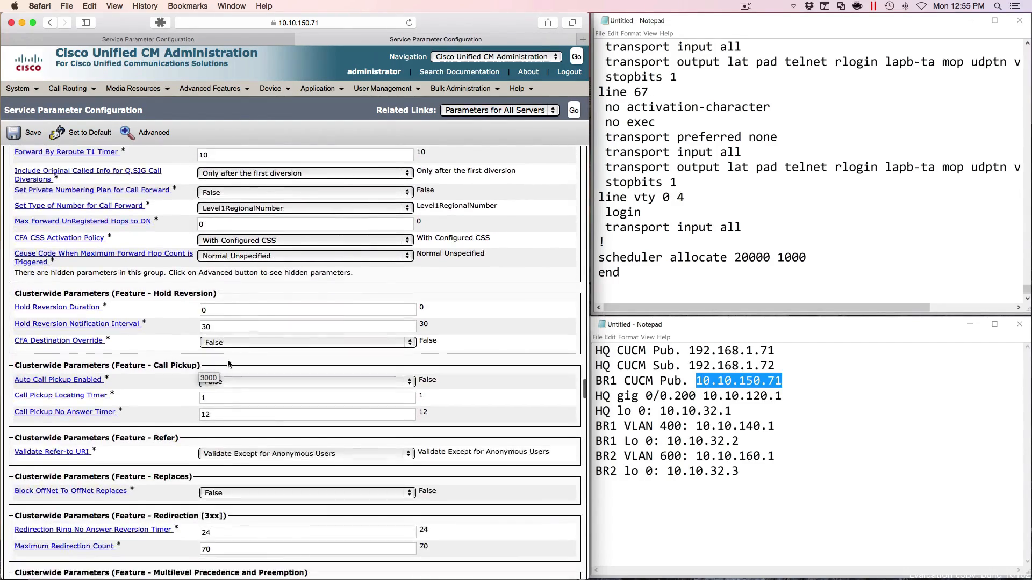
scroll(228, 364, "down", 8)
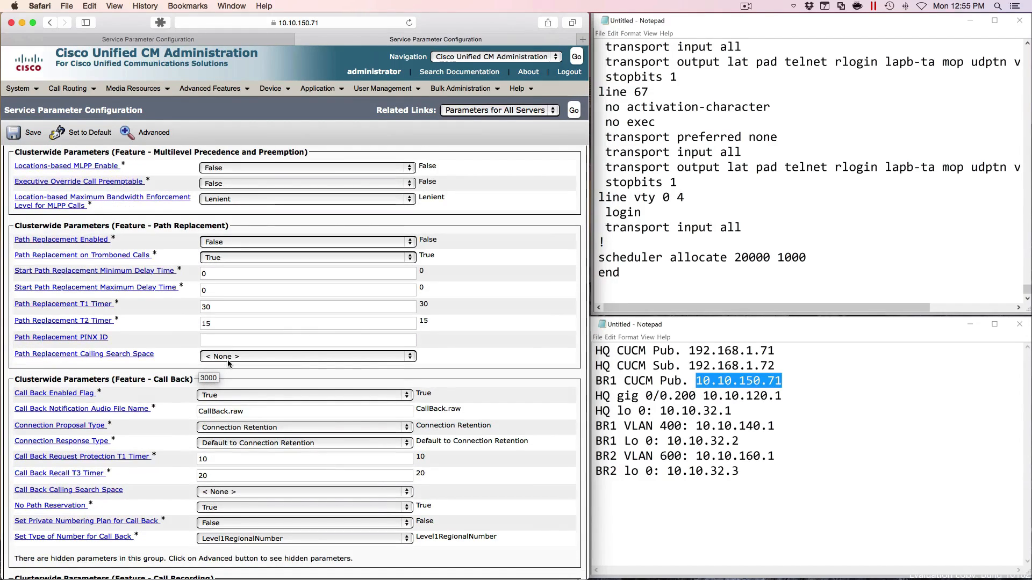
scroll(227, 364, "down", 10)
scroll(228, 364, "down", 8)
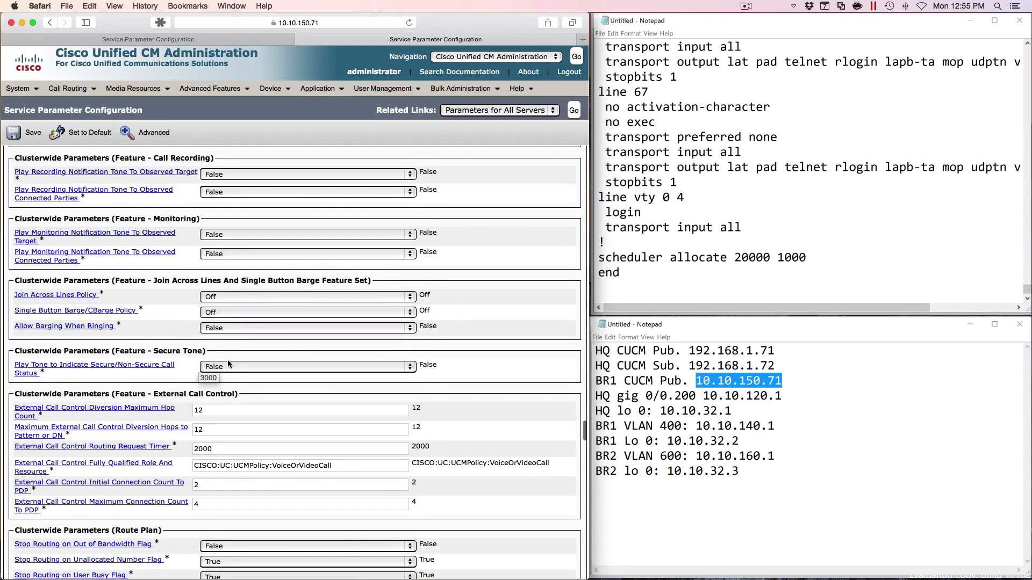
scroll(228, 364, "down", 2)
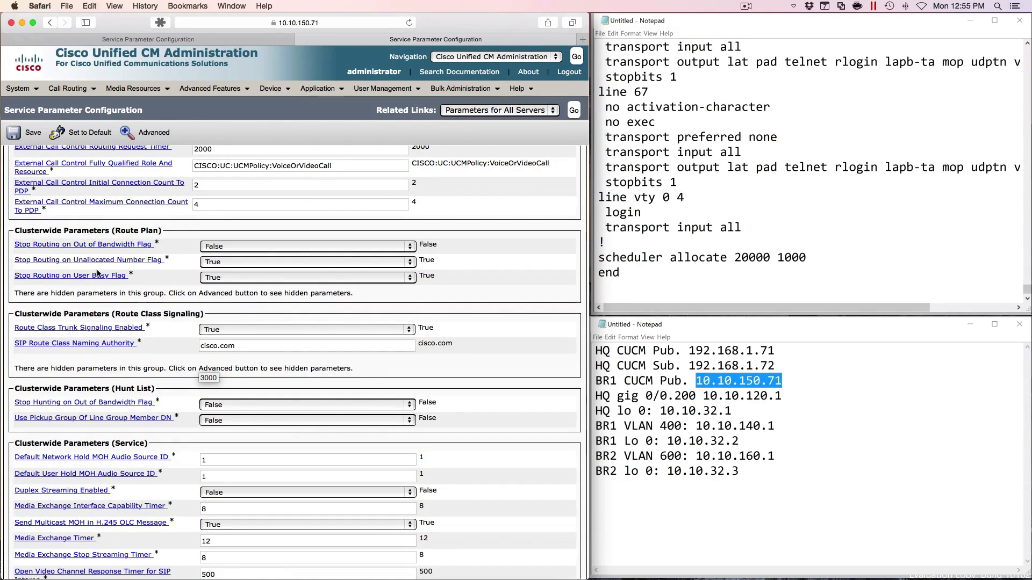
left_click(211, 277)
left_click(230, 295)
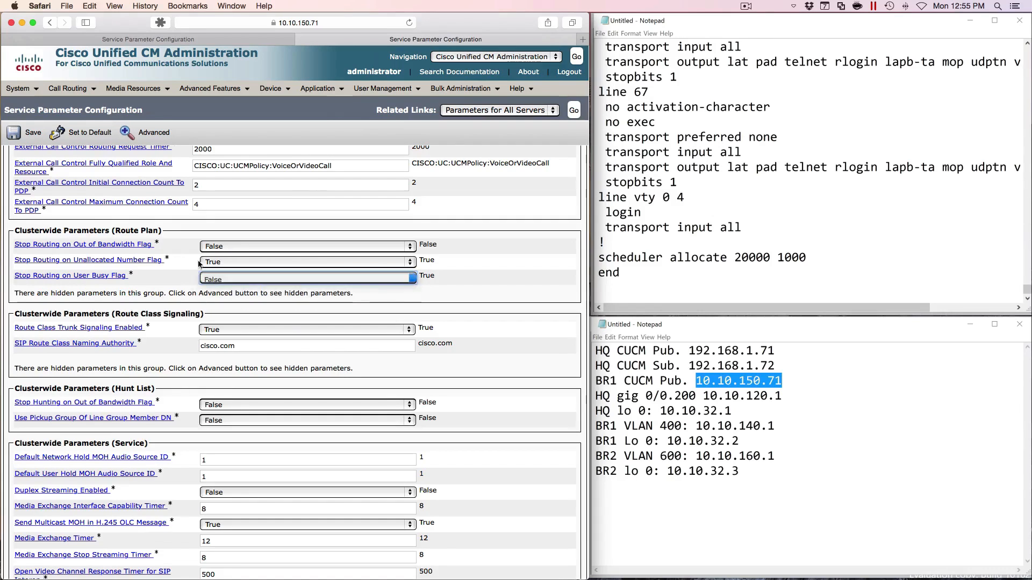
left_click(230, 262)
left_click(231, 274)
Step: Set G.722 Codec Enabled to Disabled in the Location and Region parameters
scroll(225, 322, "down", 15)
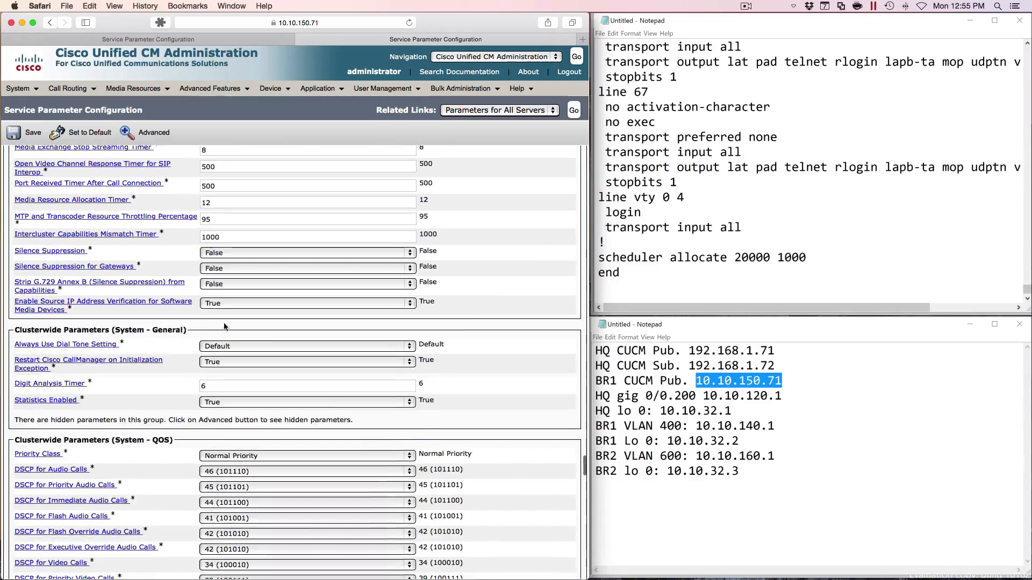
scroll(224, 325, "down", 20)
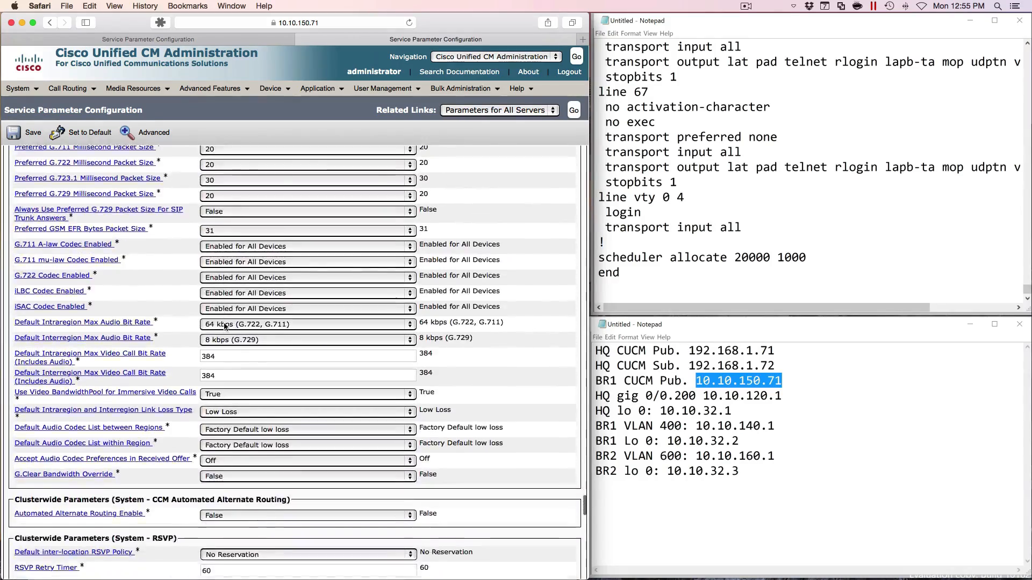
scroll(225, 325, "down", 20)
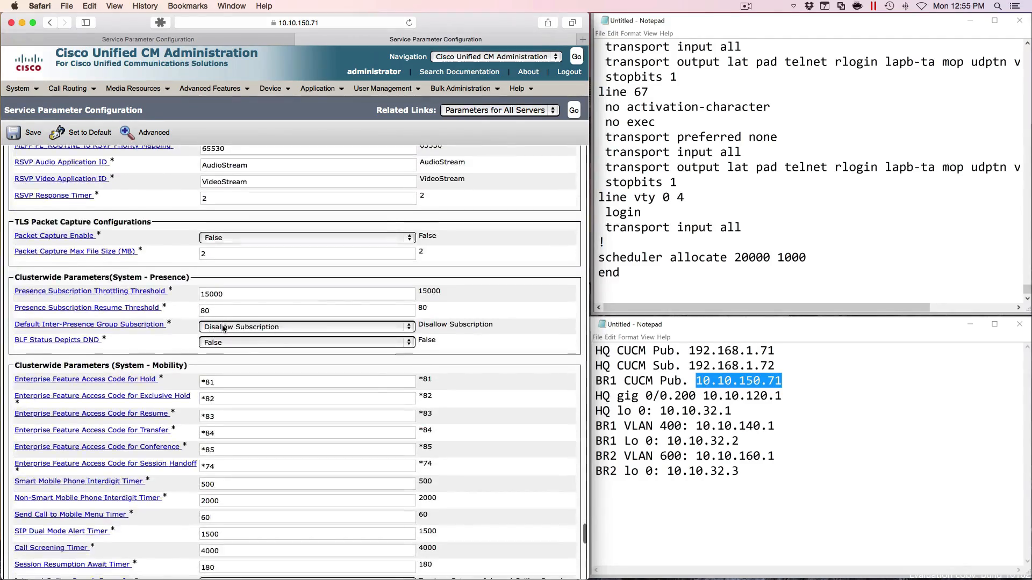
scroll(223, 329, "down", 20)
scroll(223, 329, "up", 20)
scroll(222, 325, "up", 5)
scroll(222, 326, "up", 15)
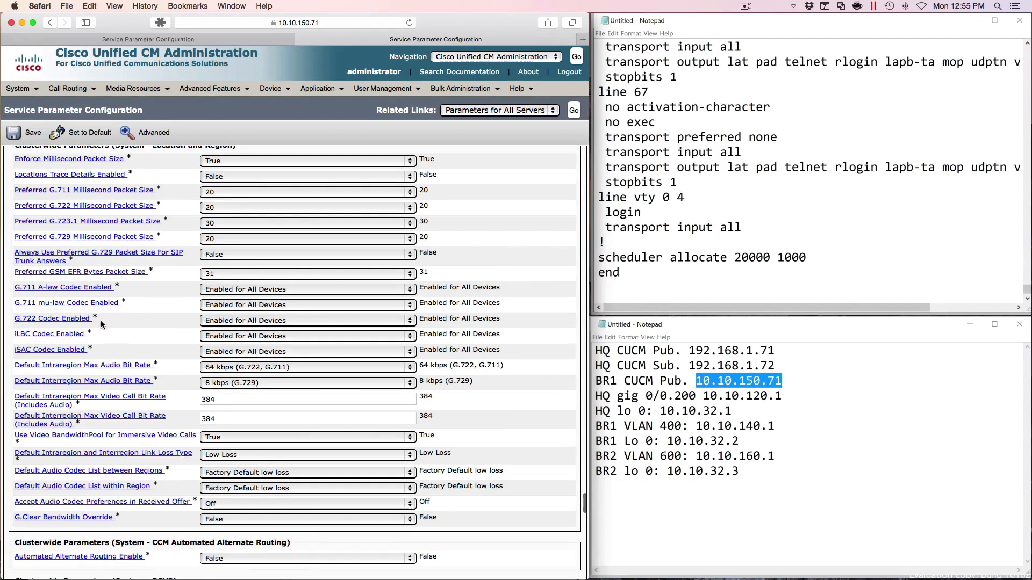
left_click_drag(116, 321, 33, 326)
left_click(221, 321)
left_click(219, 350)
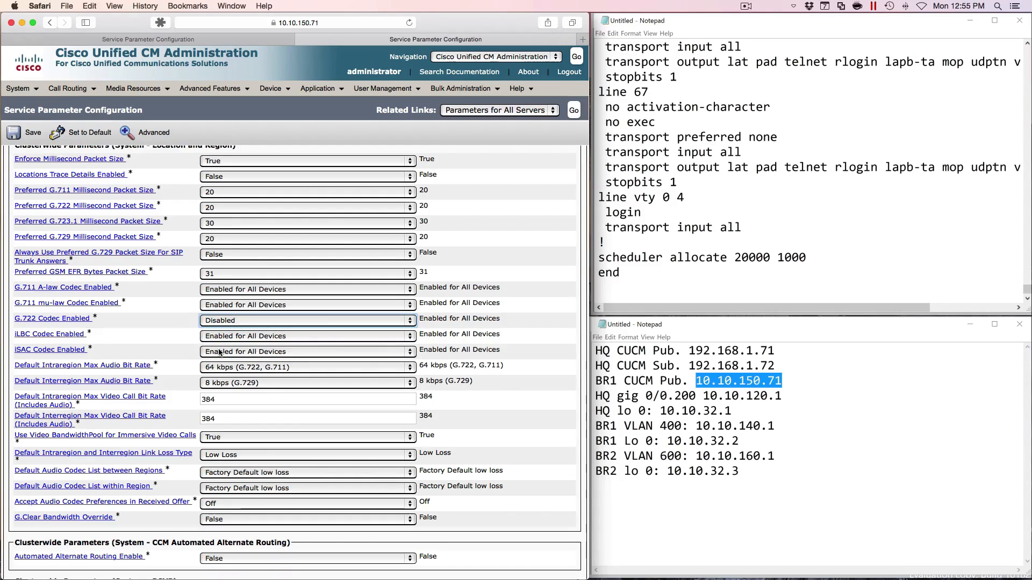
Step: Set Default Interregion Max Audio Bit Rate to 16 kbps (iLBC, G.728) and Automated Alternate Routing Enable to True
left_click(237, 383)
left_click(236, 411)
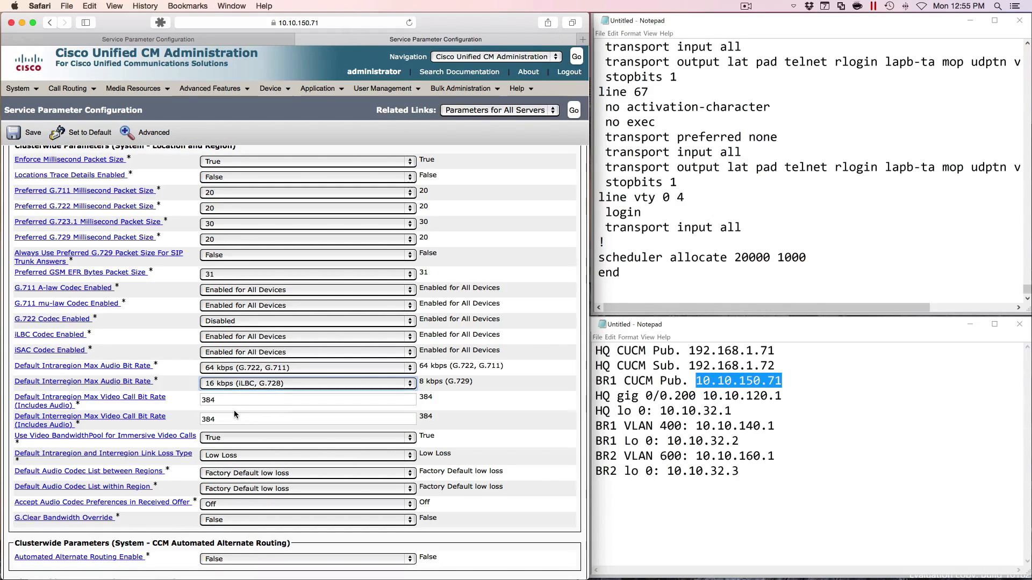
scroll(235, 410, "down", 5)
scroll(236, 409, "up", 1)
left_click(229, 372)
left_click(229, 363)
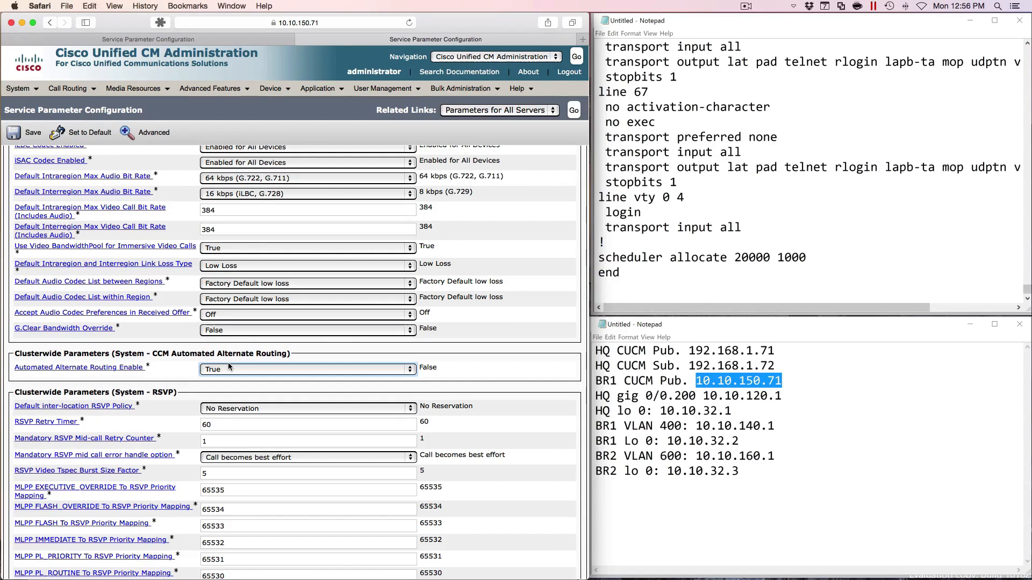
Step: Set Enable Enterprise Feature Access and Enable Mobile Voice Access to True in the Mobility parameters
scroll(251, 409, "down", 10)
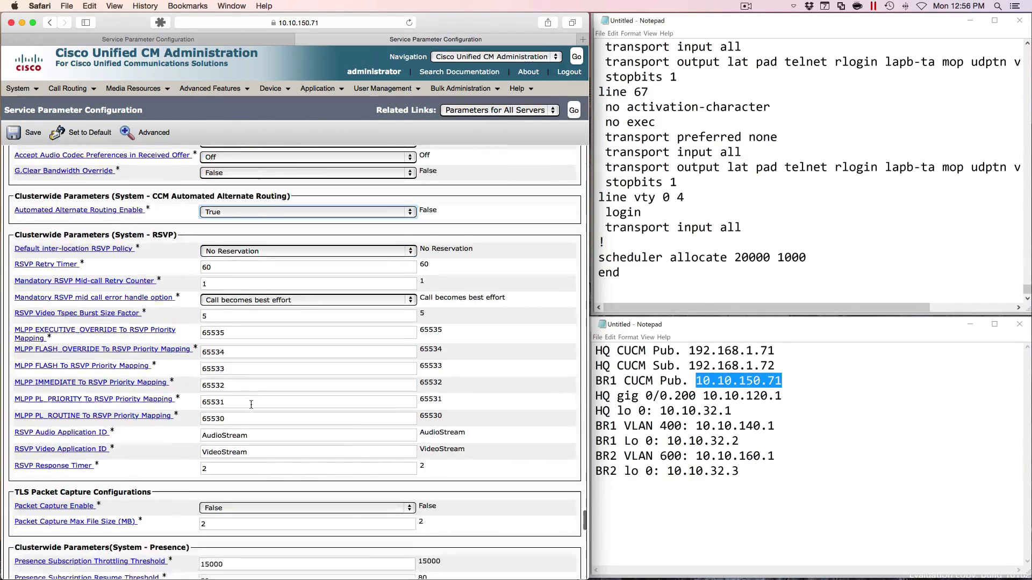
scroll(251, 408, "down", 6)
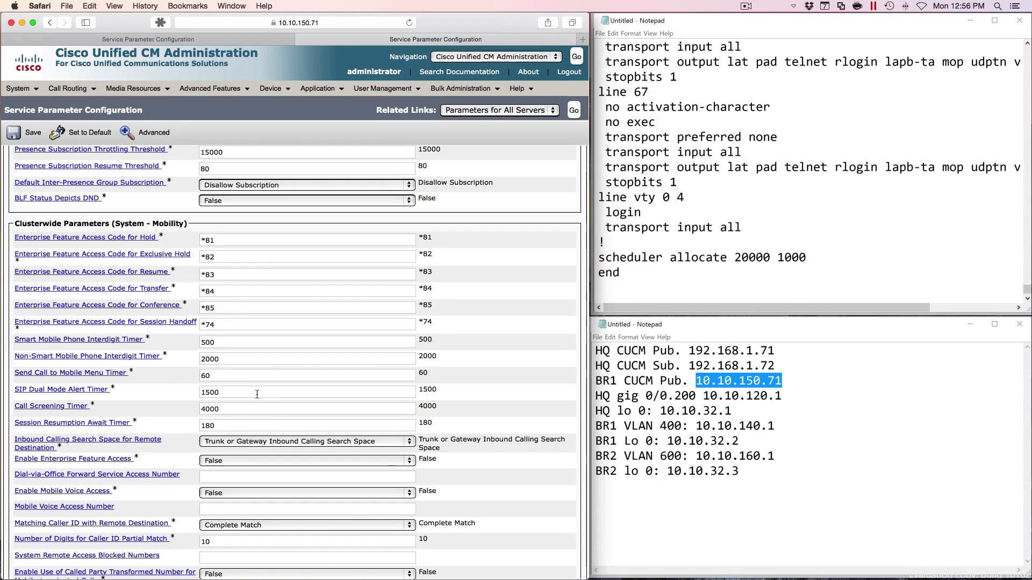
scroll(257, 363, "down", 4)
left_click(220, 317)
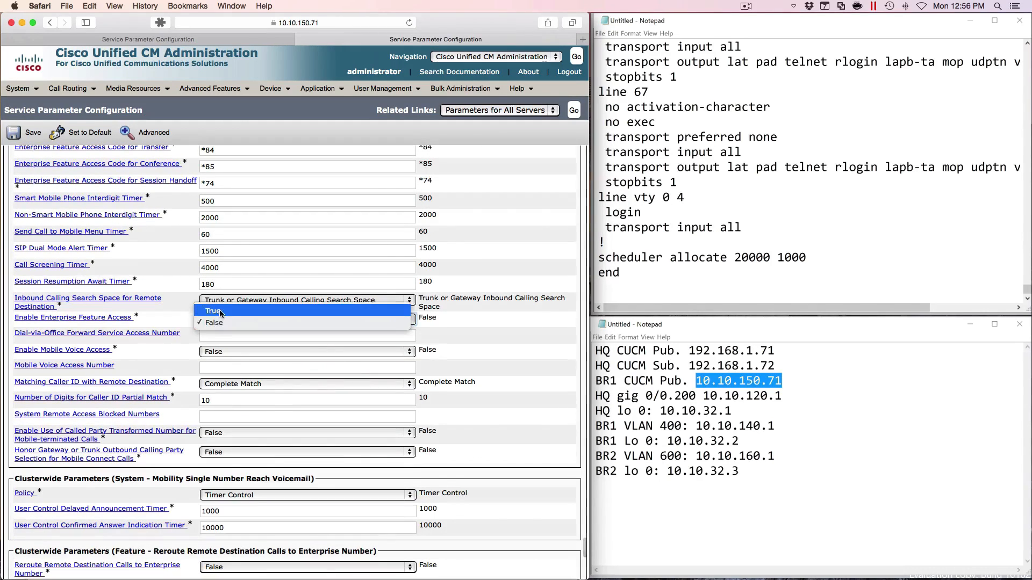
left_click(220, 315)
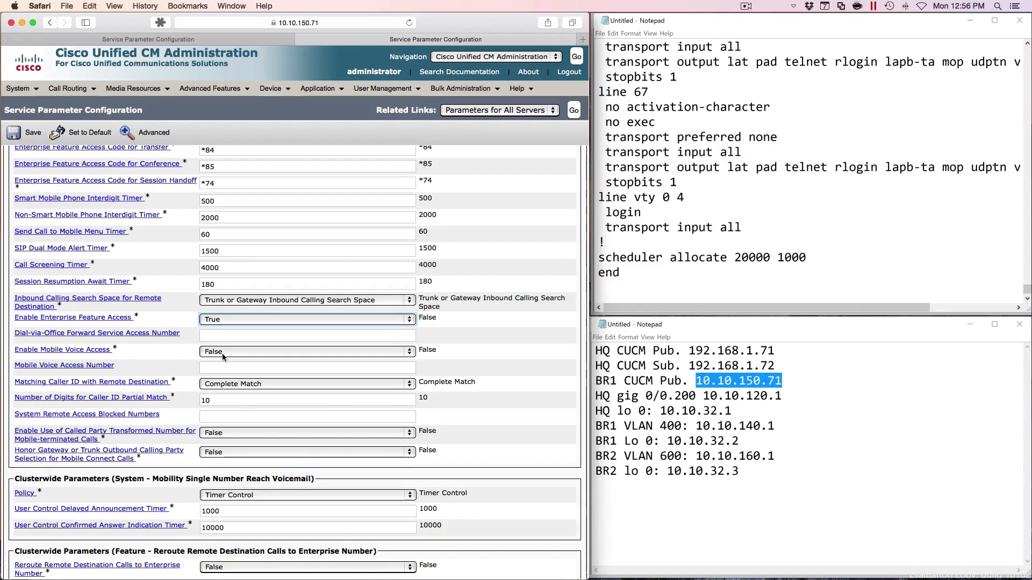
left_click(223, 355)
left_click(225, 344)
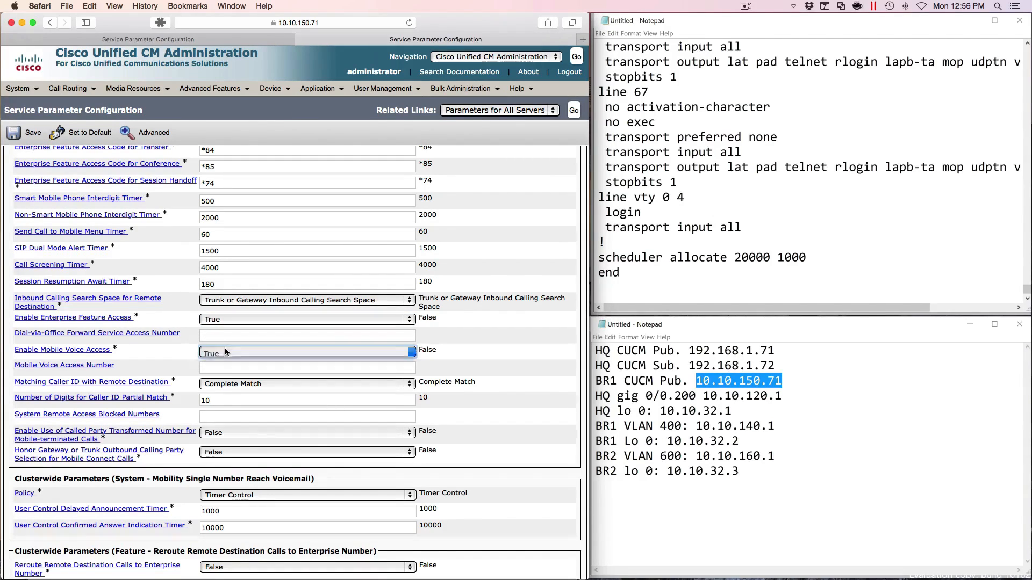
Step: Set Matching Caller ID with Remote Destination to Partial Match with 7 digits and save the service parameters
left_click(232, 386)
left_click(233, 402)
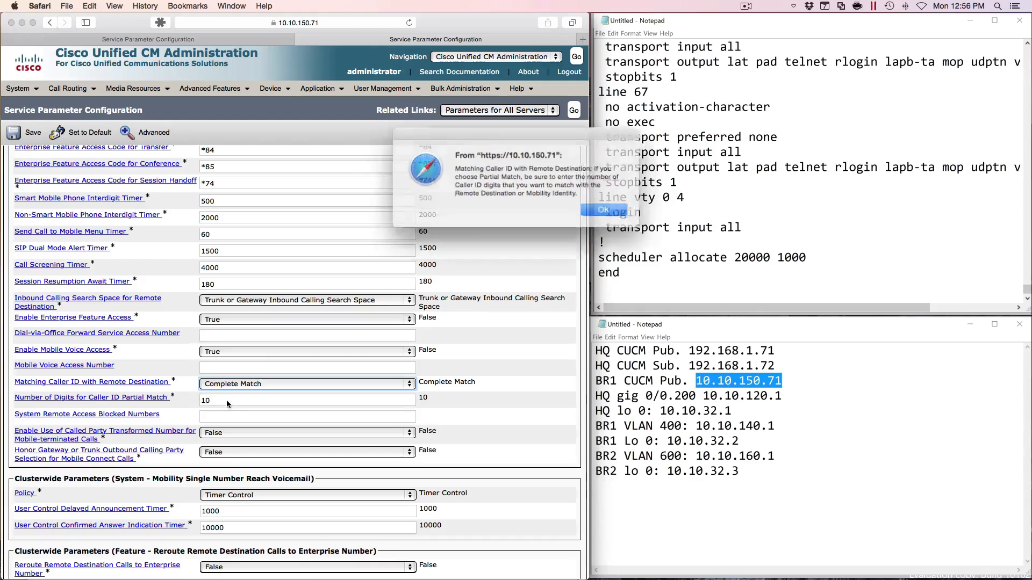
left_click(596, 208)
key("Tab")
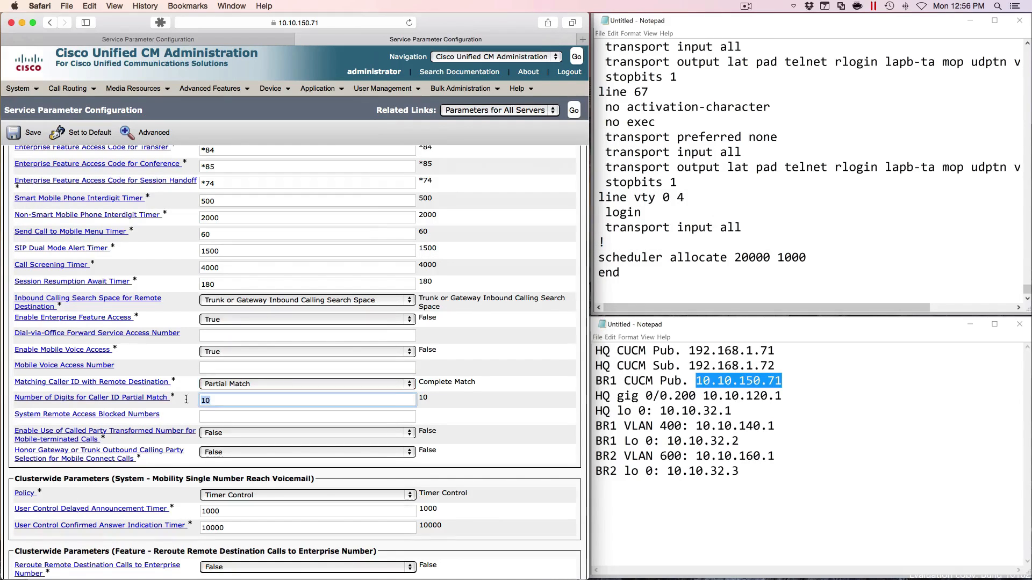
type("7")
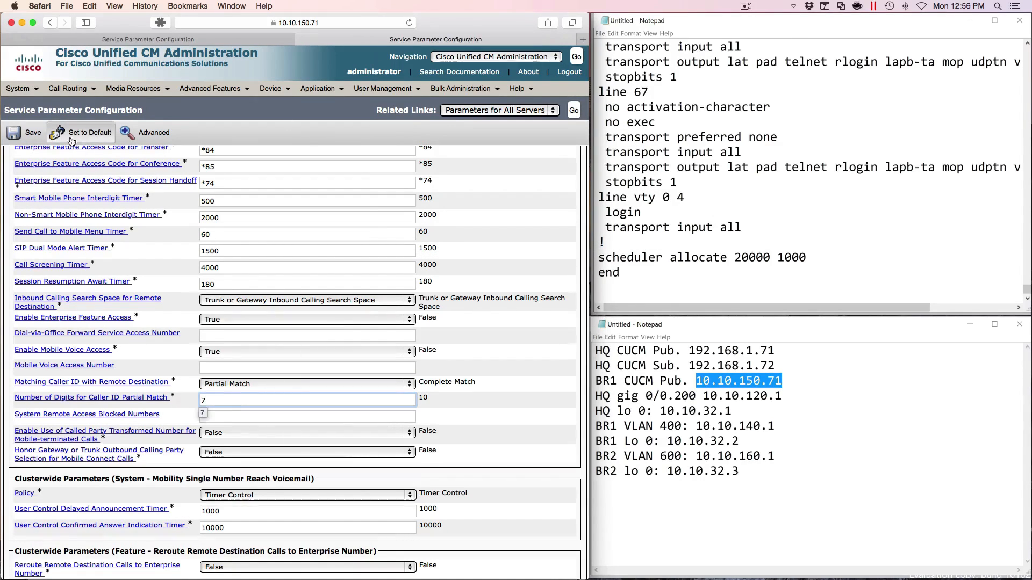
left_click(29, 134)
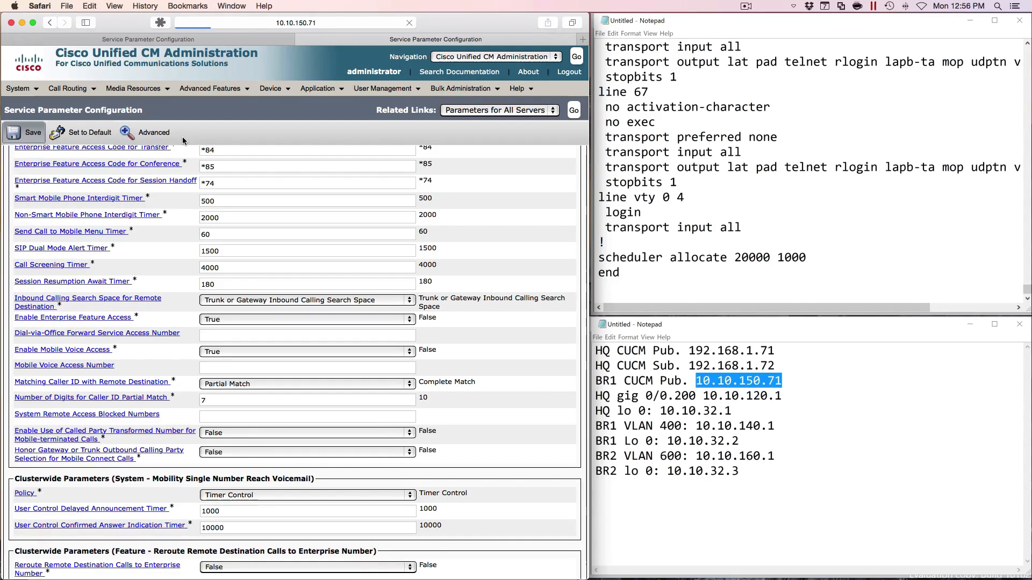